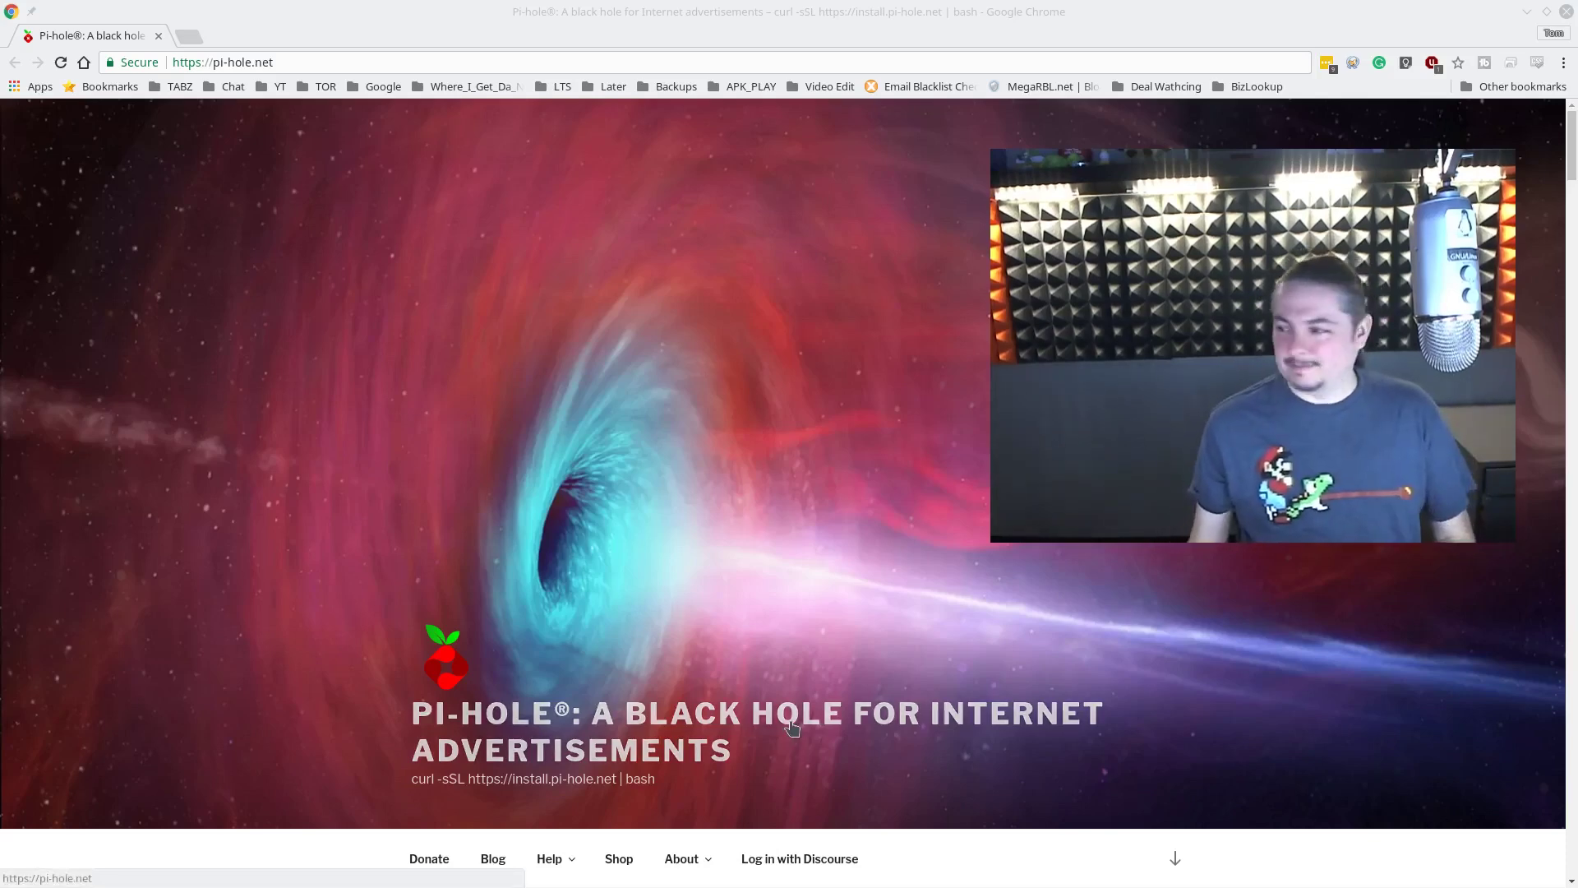
- Examine the Pi-hole home page, including its one-line install command and the note about piping to bash
scroll(791, 728, "down", 9)
left_click_drag(619, 473, 1047, 485)
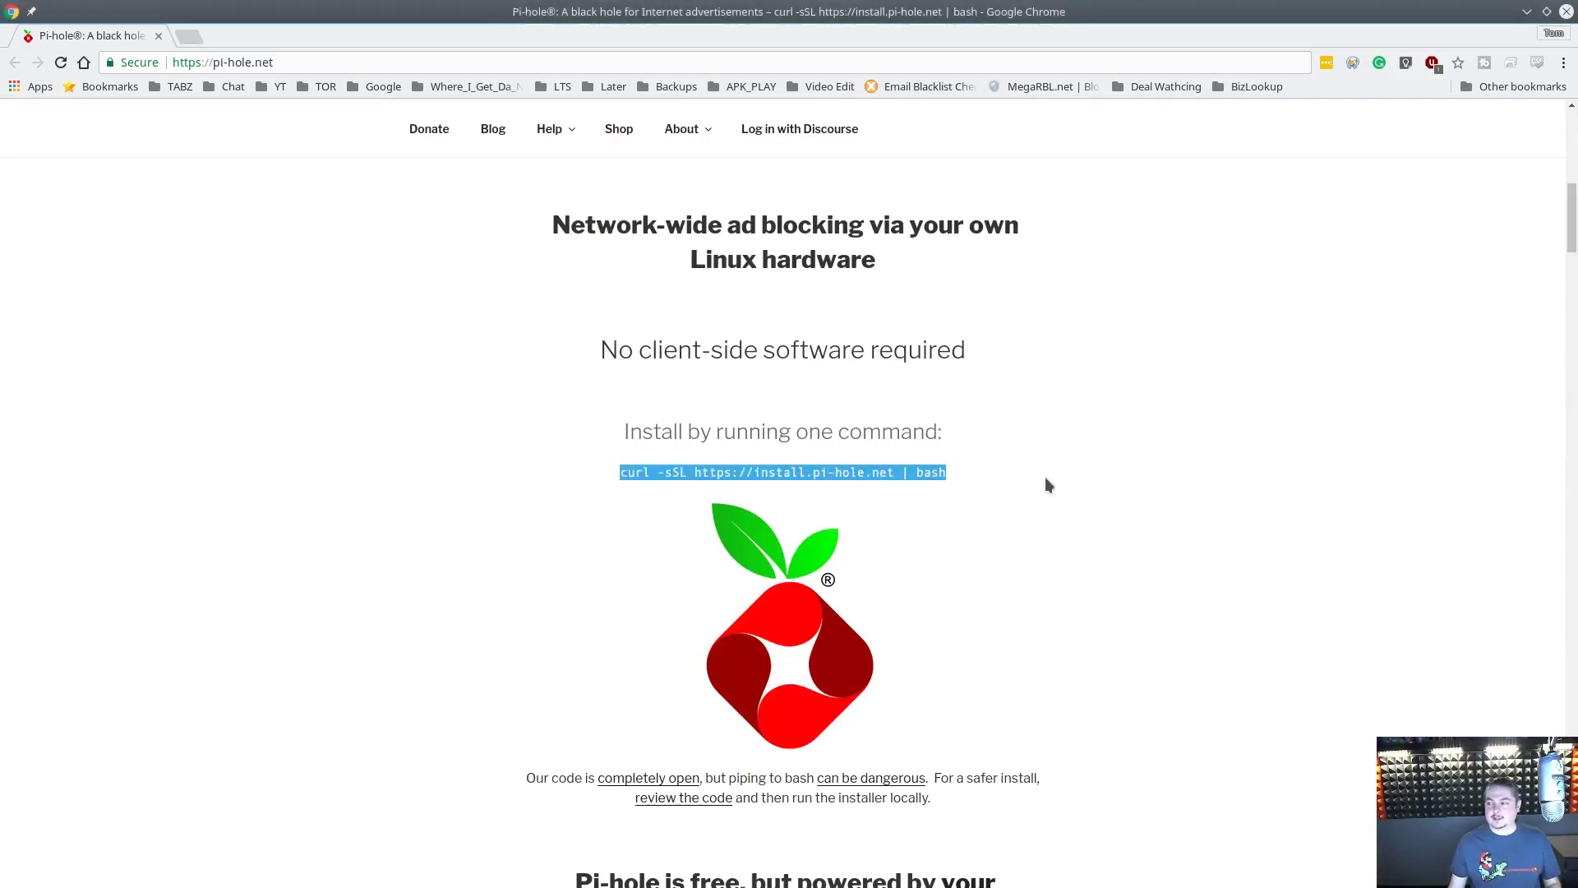
scroll(421, 382, "up", 6)
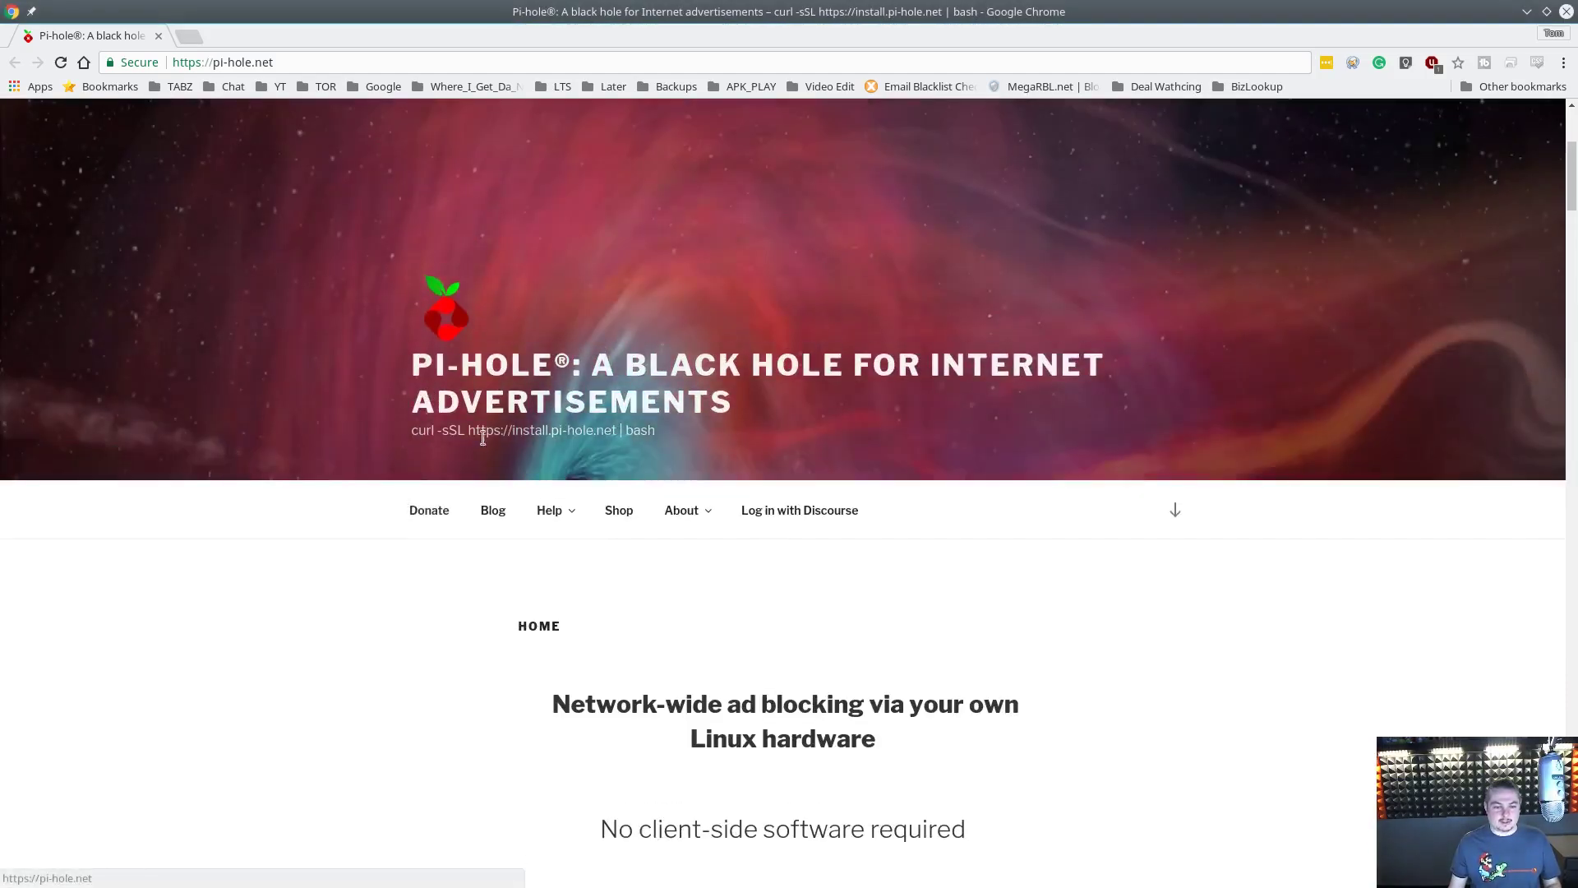
scroll(741, 525, "down", 4)
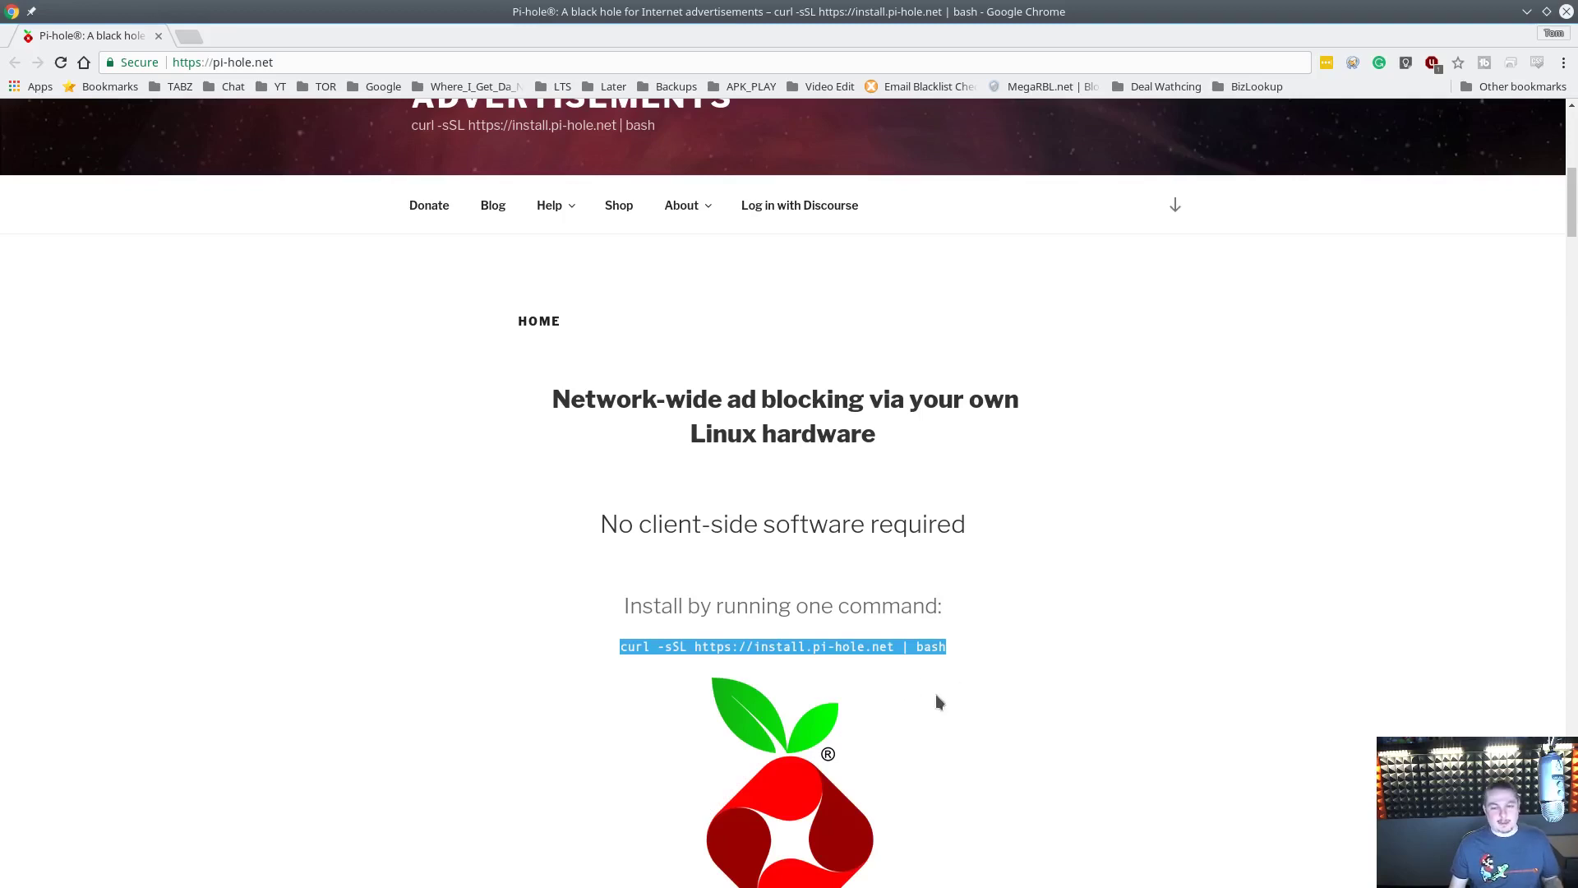
scroll(785, 601, "down", 2)
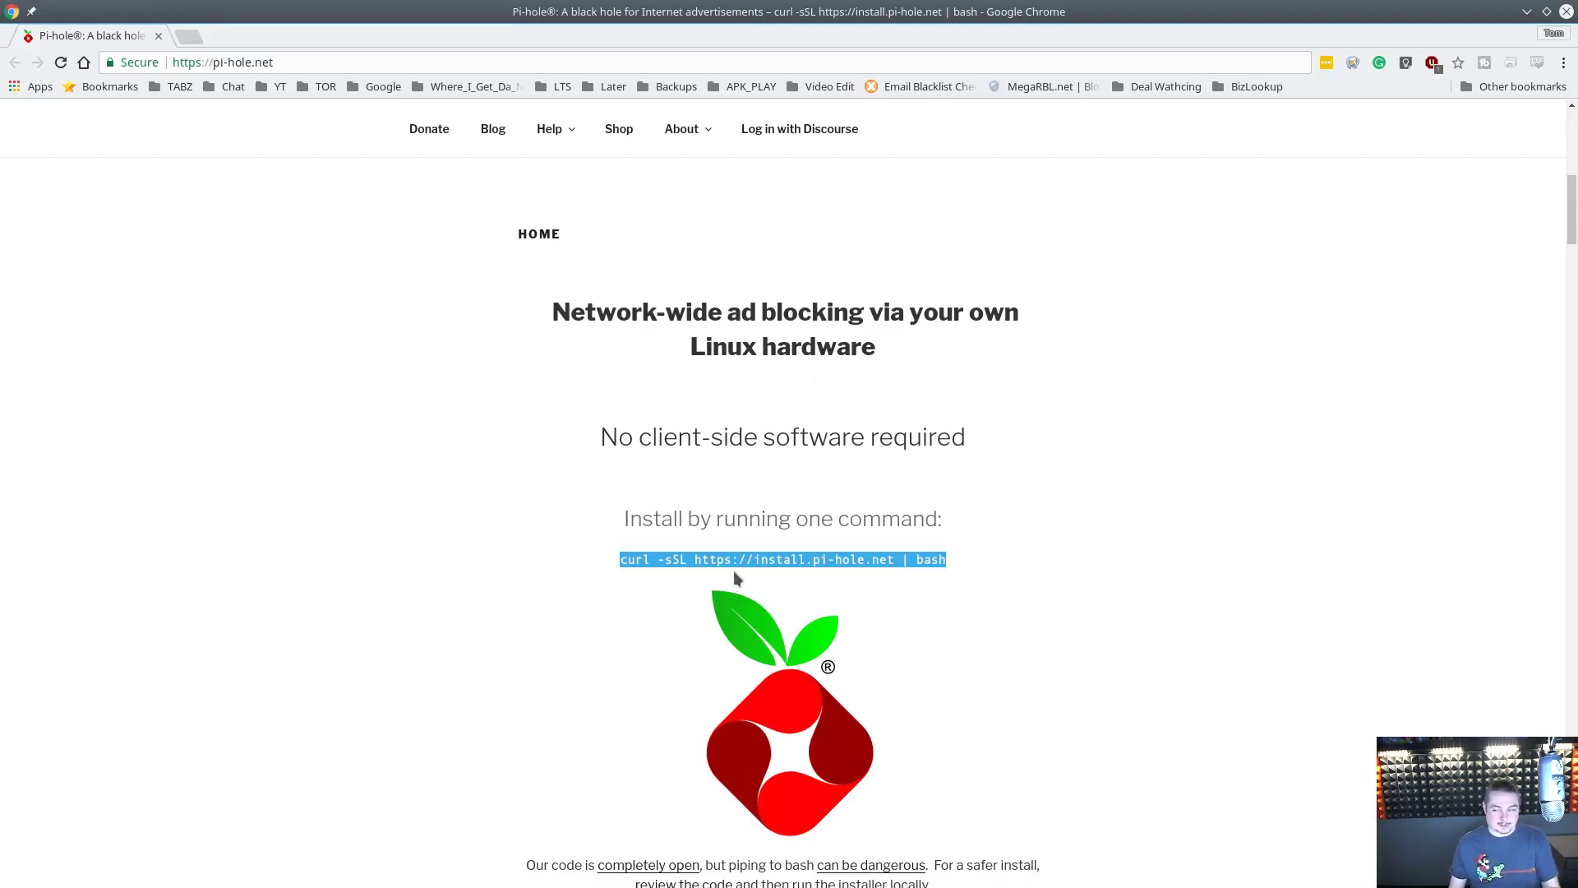
scroll(764, 598, "down", 4)
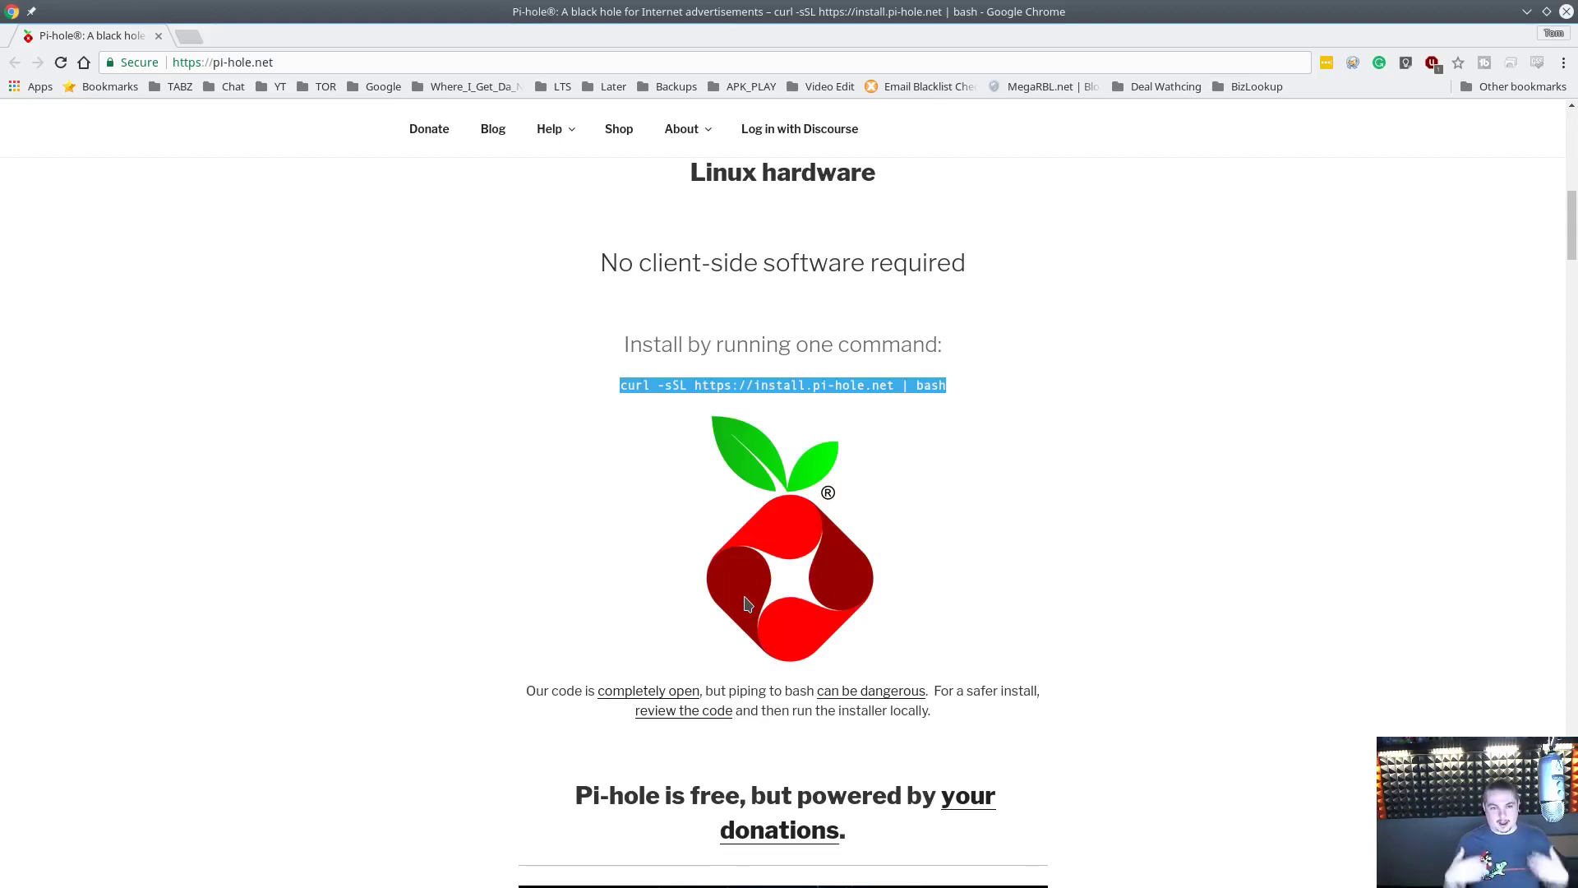
scroll(821, 509, "down", 4)
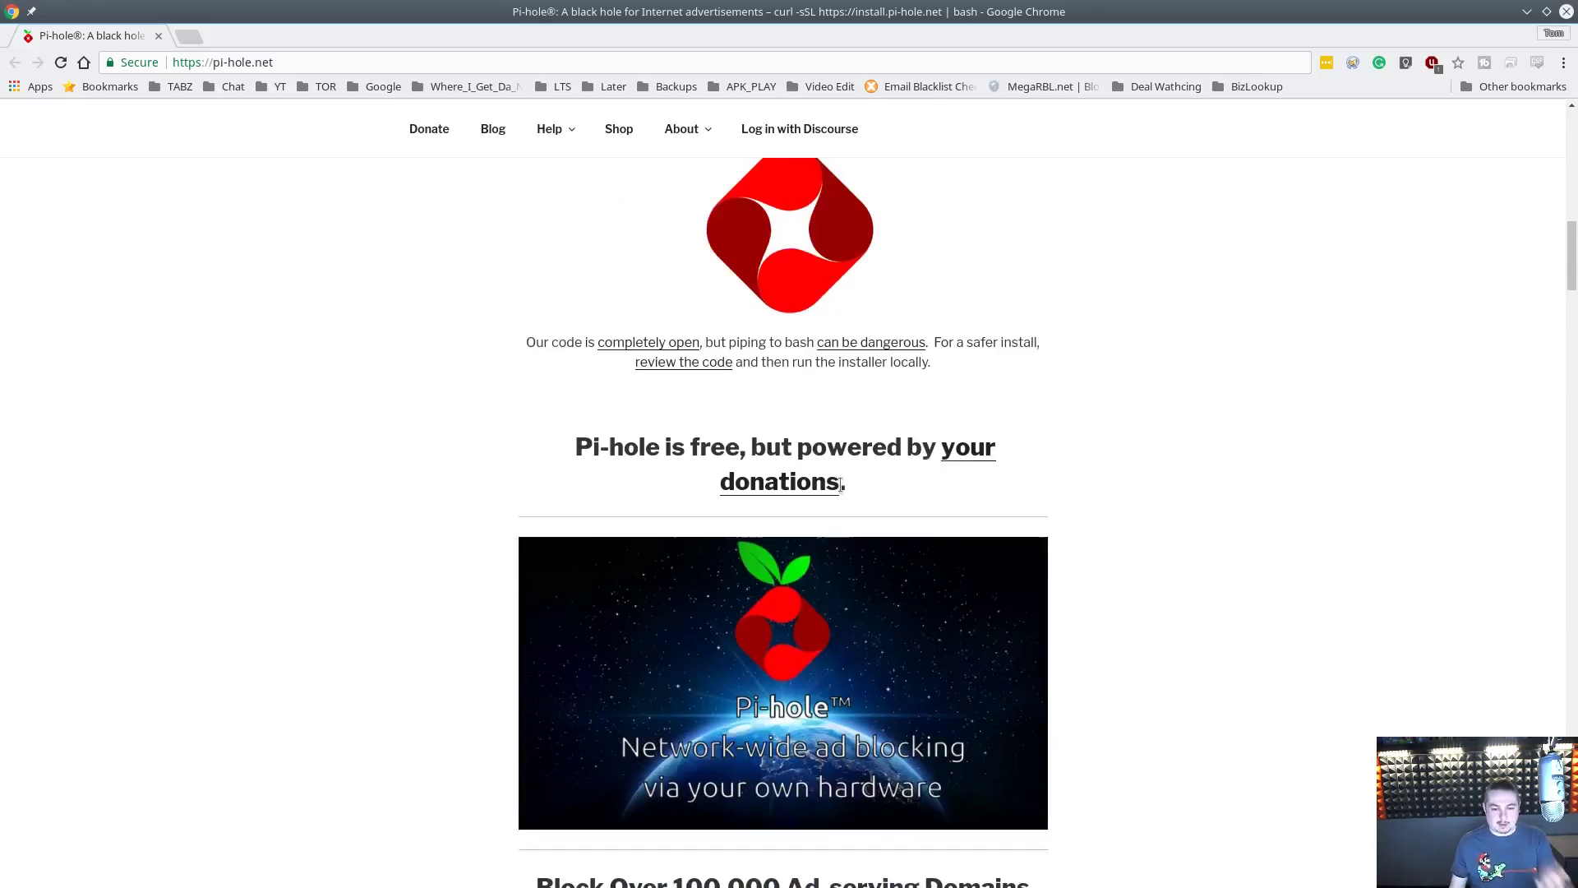
scroll(840, 483, "up", 13)
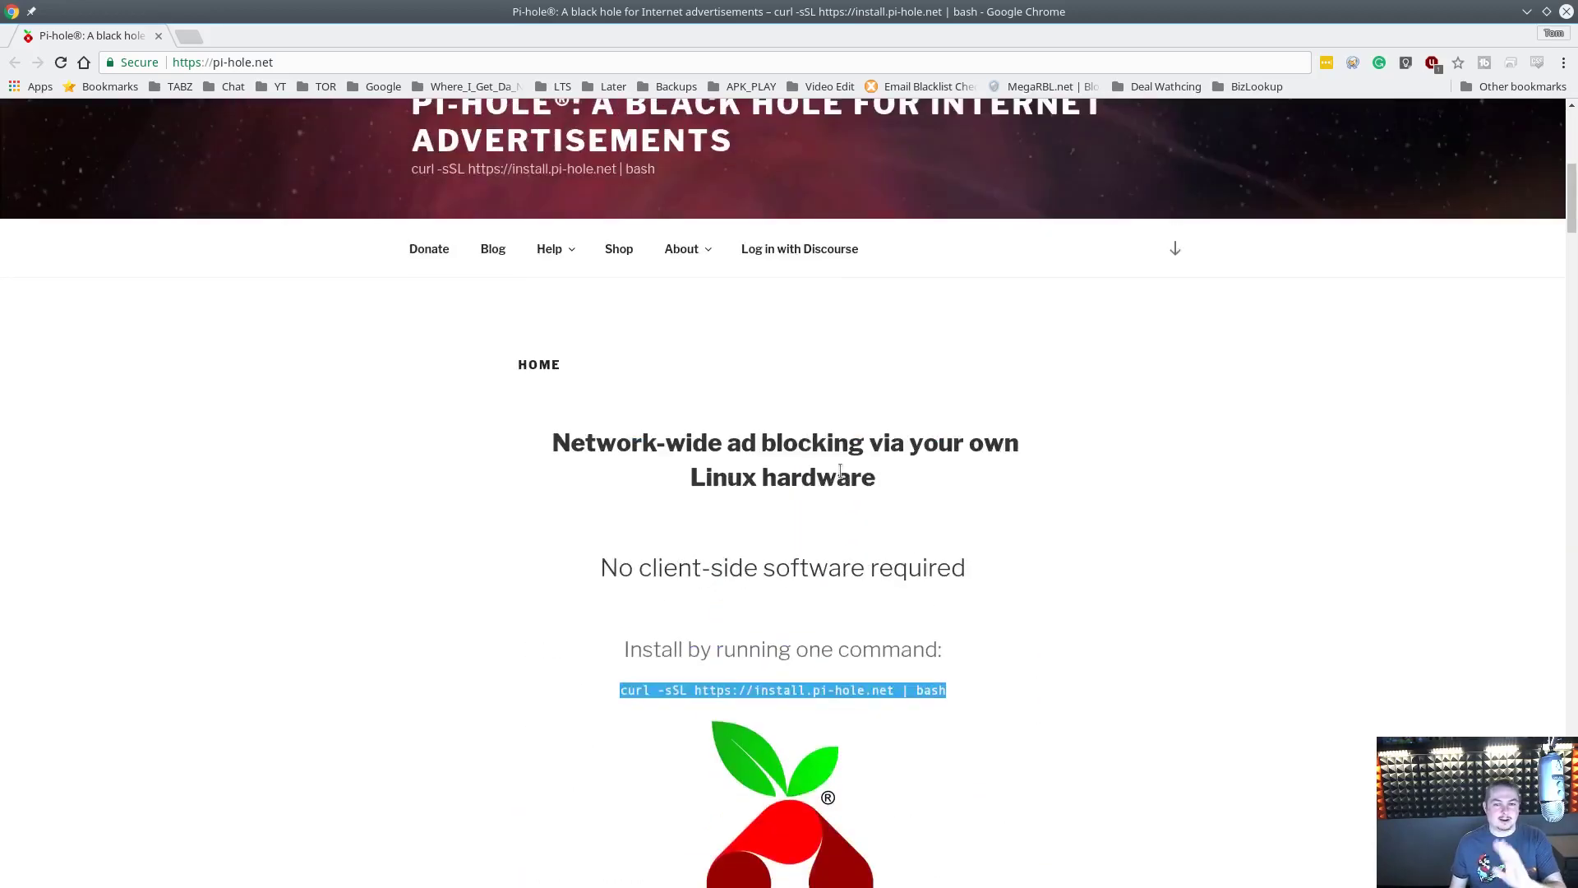
scroll(843, 485, "down", 5)
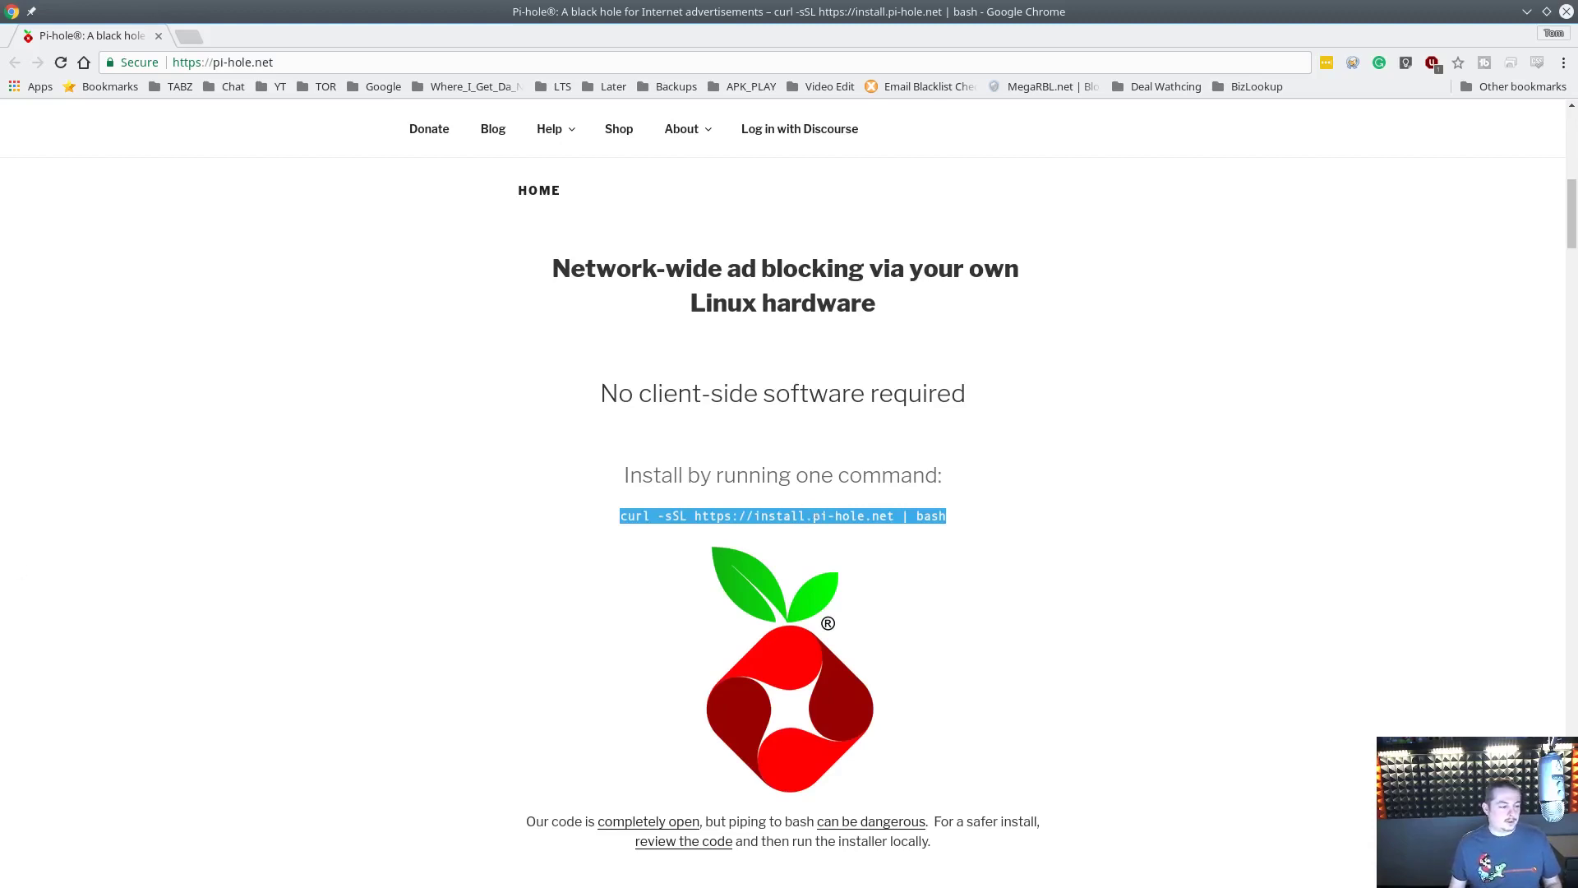
- Switch to the Konsole terminal and move its window away from the page's installation section
key("alt+Tab")
left_click_drag(896, 42, 904, 81)
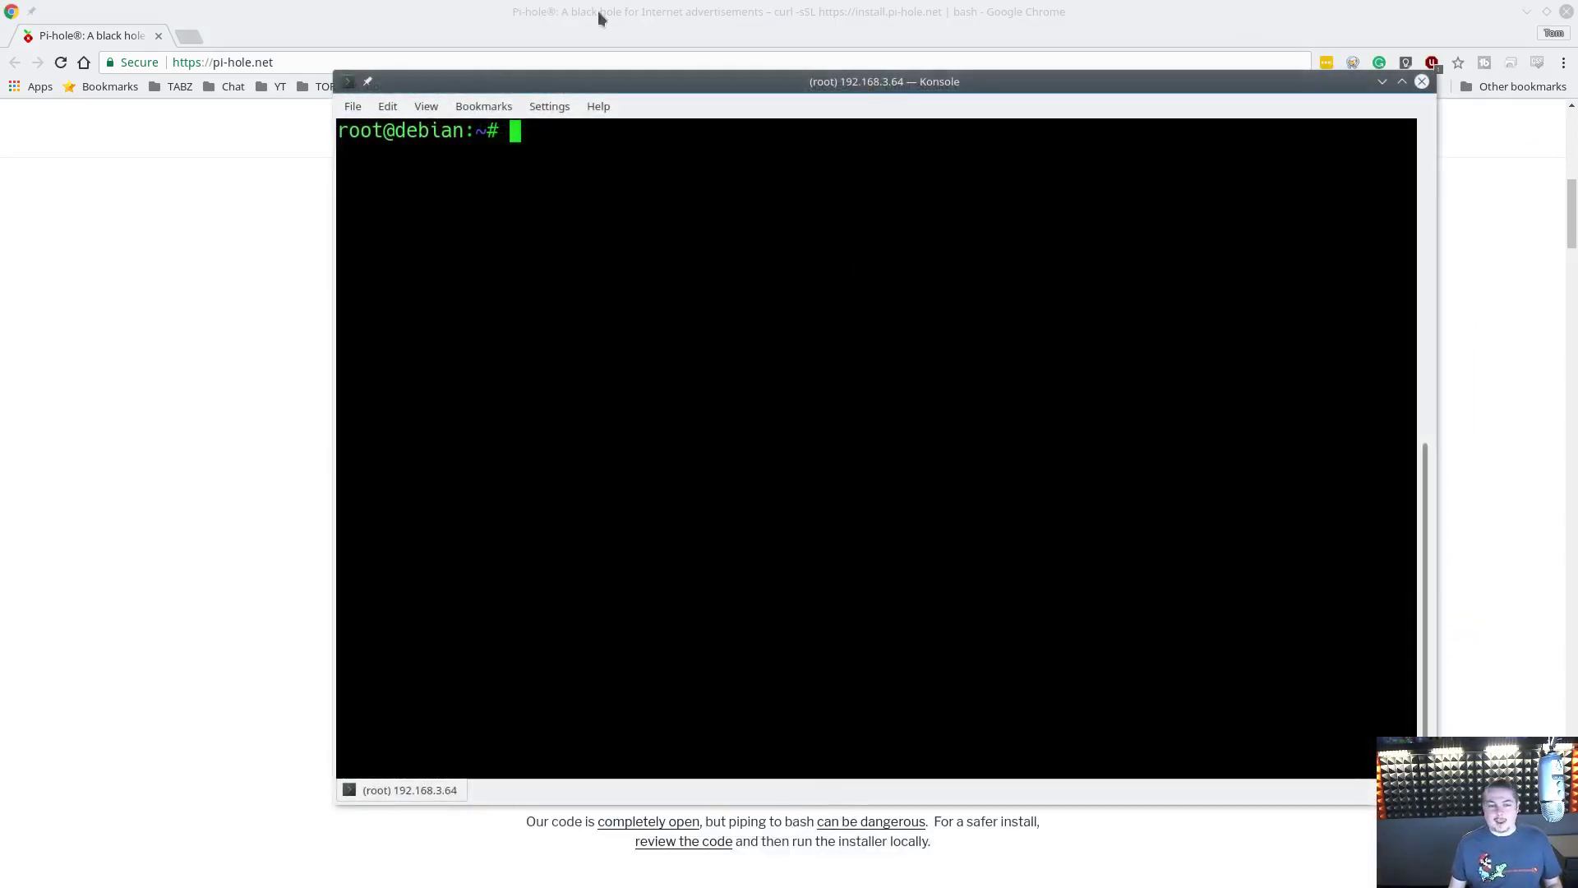
left_click_drag(634, 110, 1269, 512)
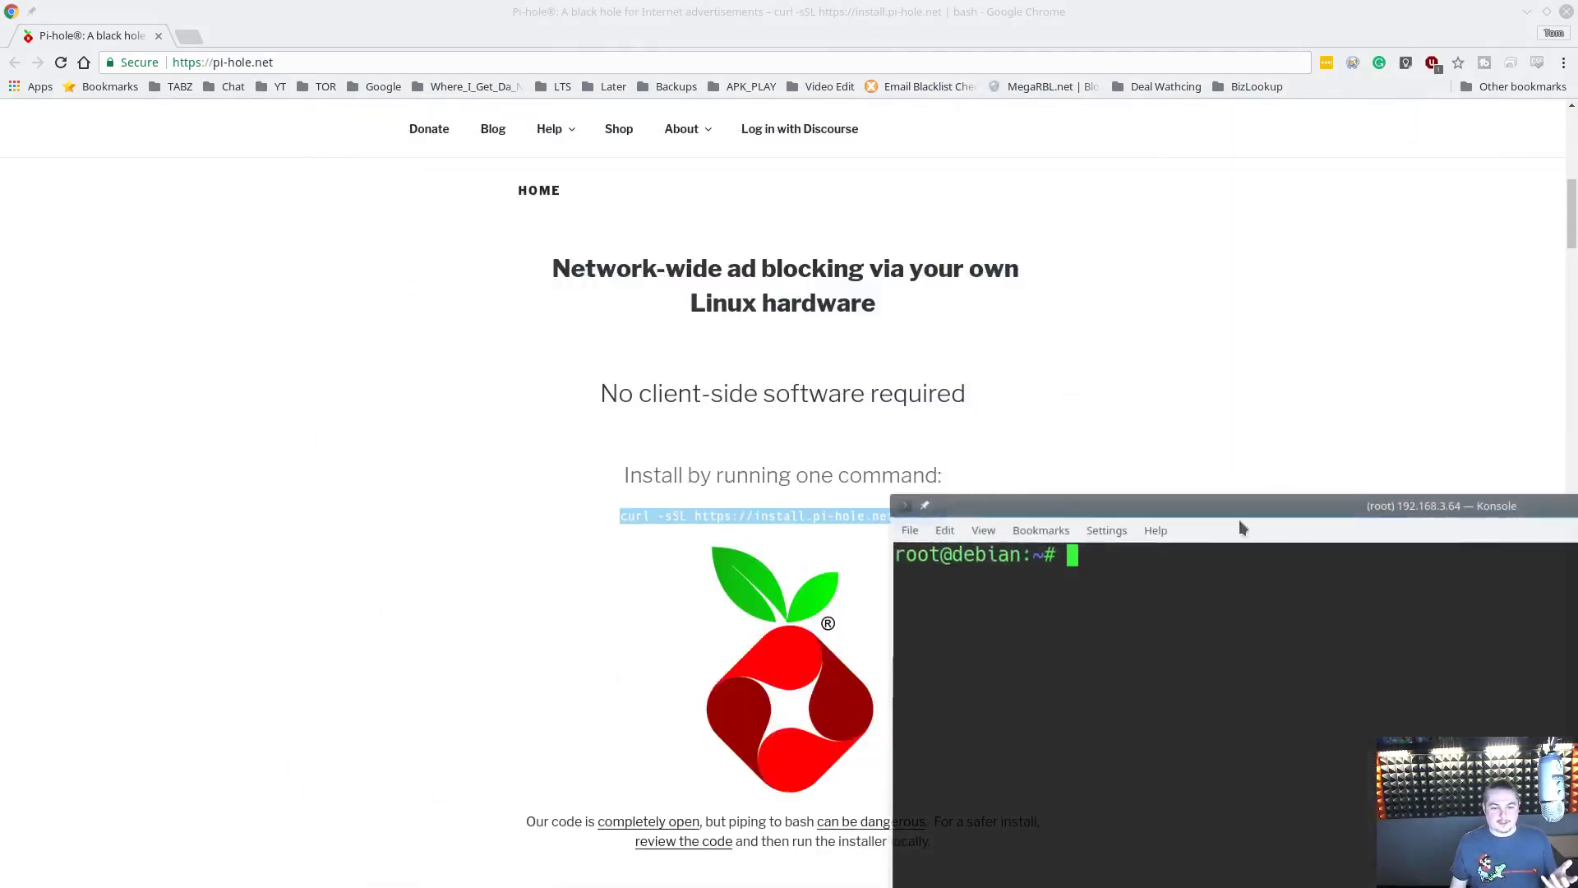
- Return to the Pi-hole page in Chrome and enlarge the page zoom to 250%
left_click(728, 515)
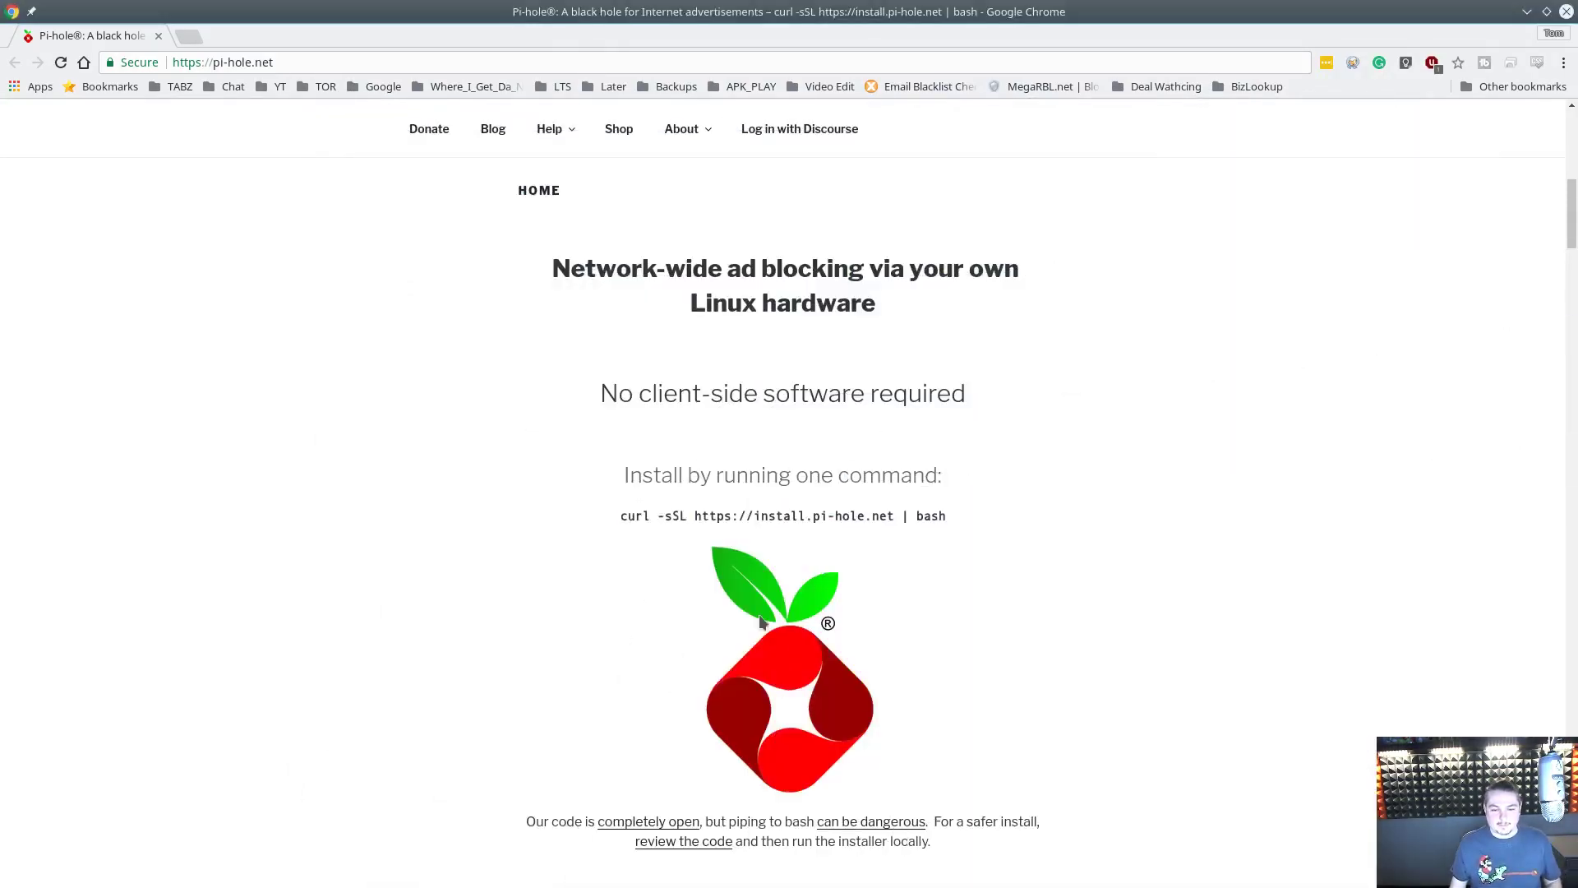
key("ctrl+plus")
key("ctrl+plus")
key("ctrl+plus")
key("ctrl+plus")
key("ctrl+plus")
key("ctrl+plus")
key("ctrl+plus")
key("ctrl+plus")
key("ctrl+minus")
key("ctrl+minus")
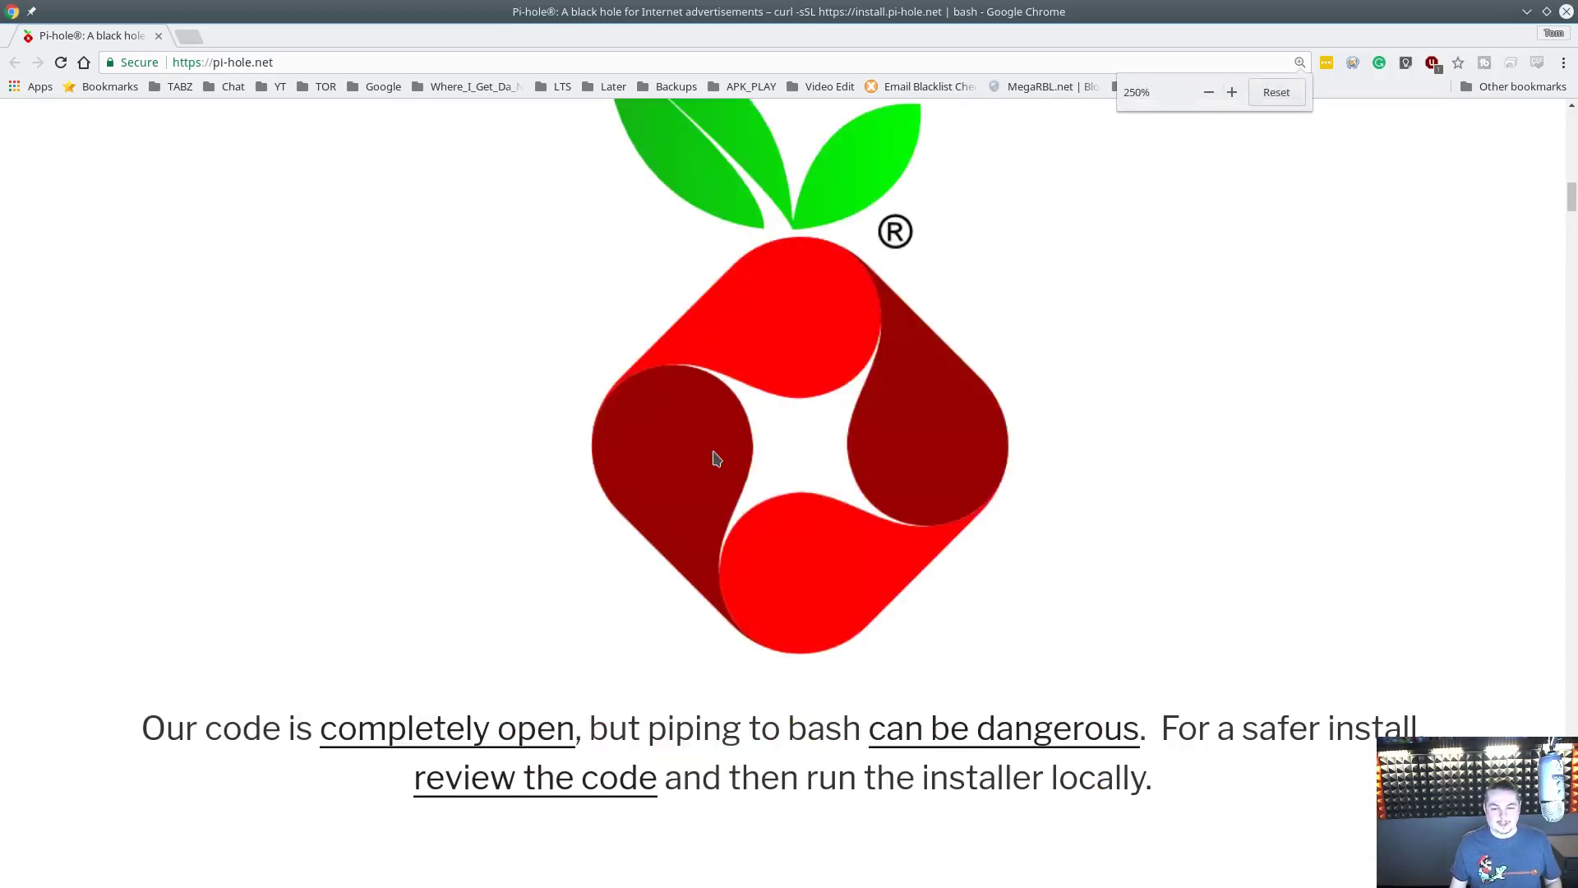
scroll(878, 456, "down", 1)
scroll(878, 462, "down", 8)
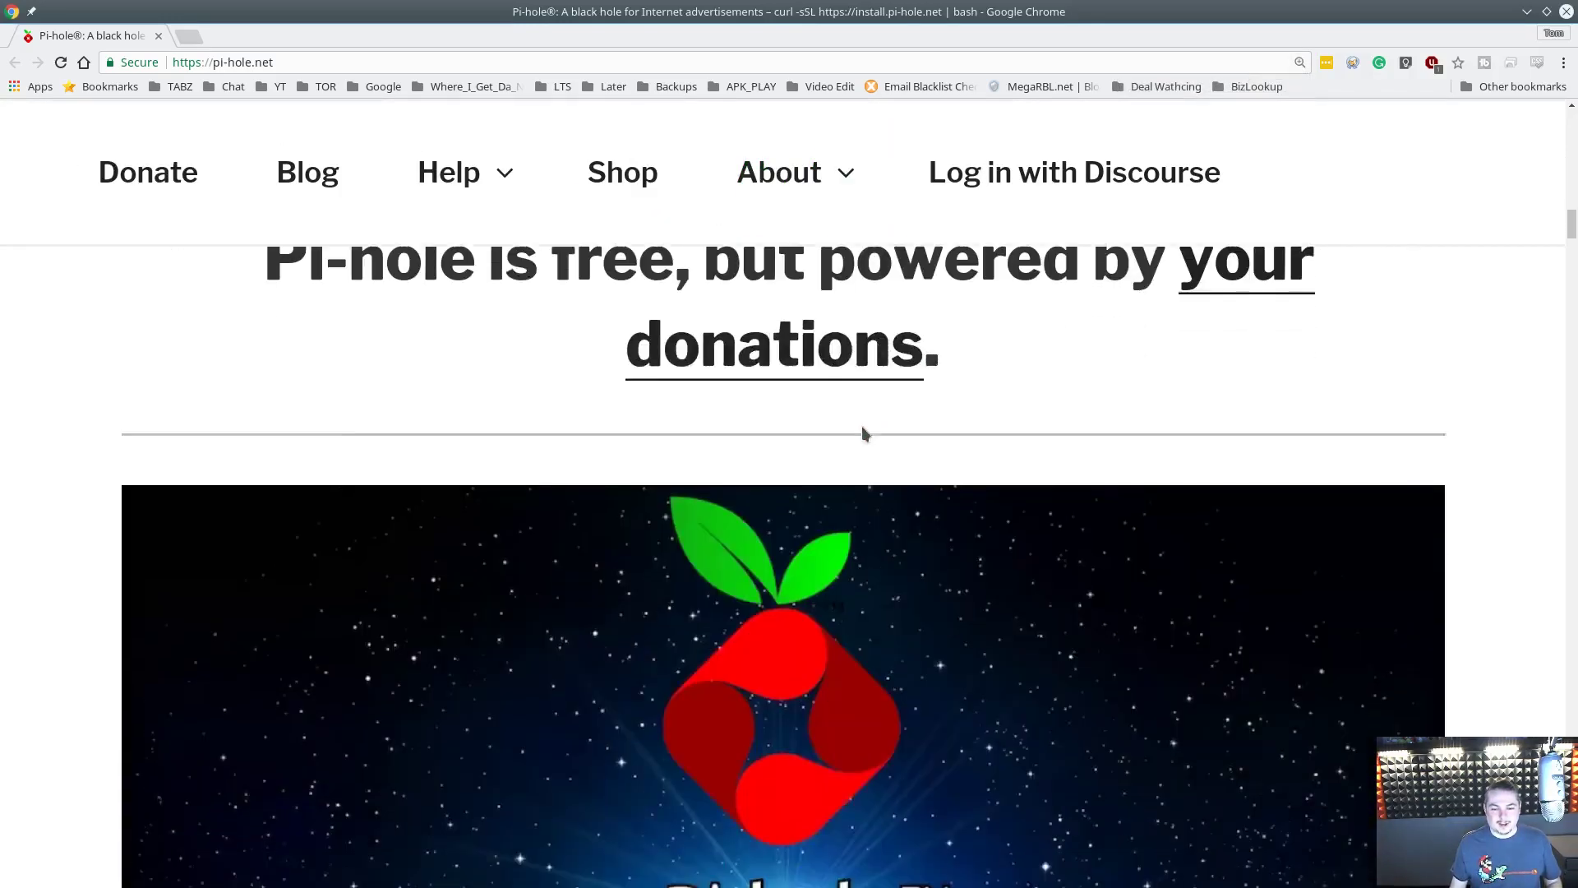
scroll(851, 410, "up", 10)
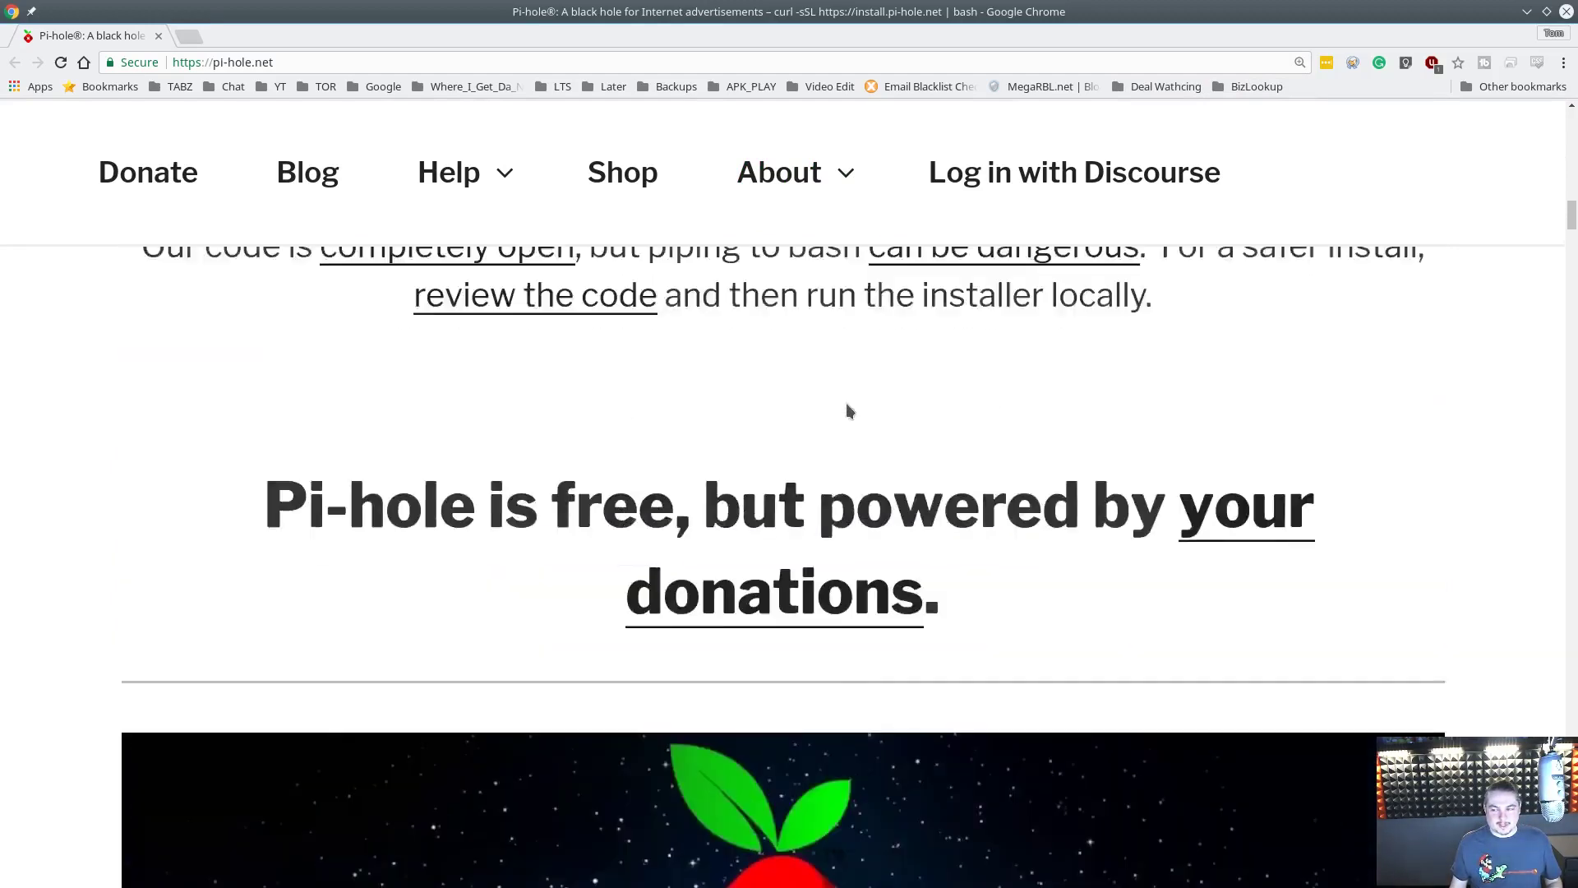
scroll(849, 408, "up", 2)
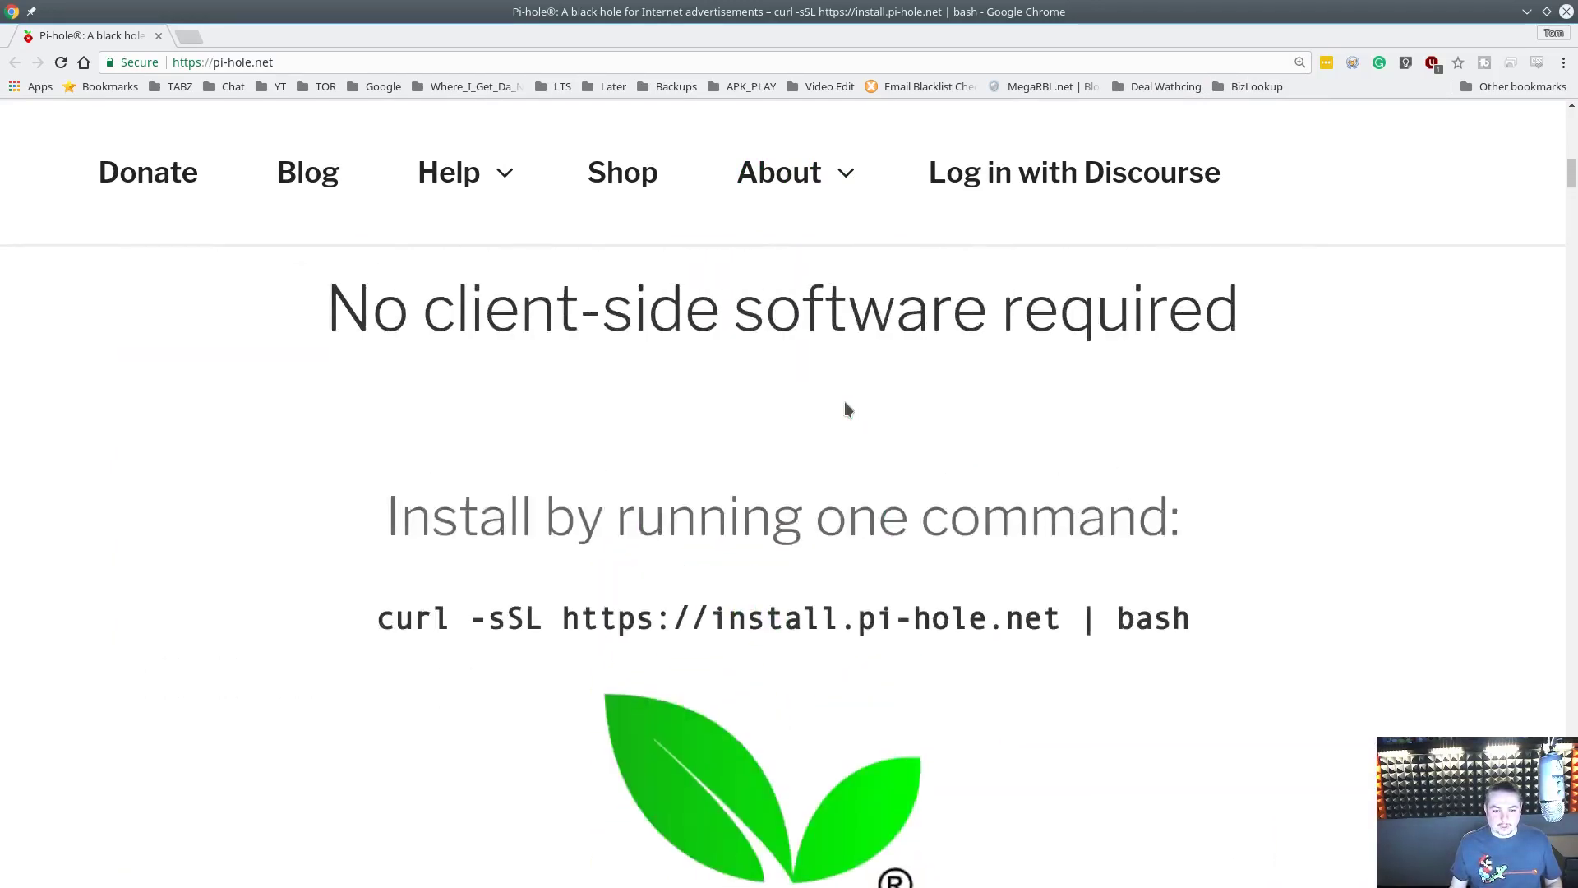
left_click_drag(373, 619, 1278, 618)
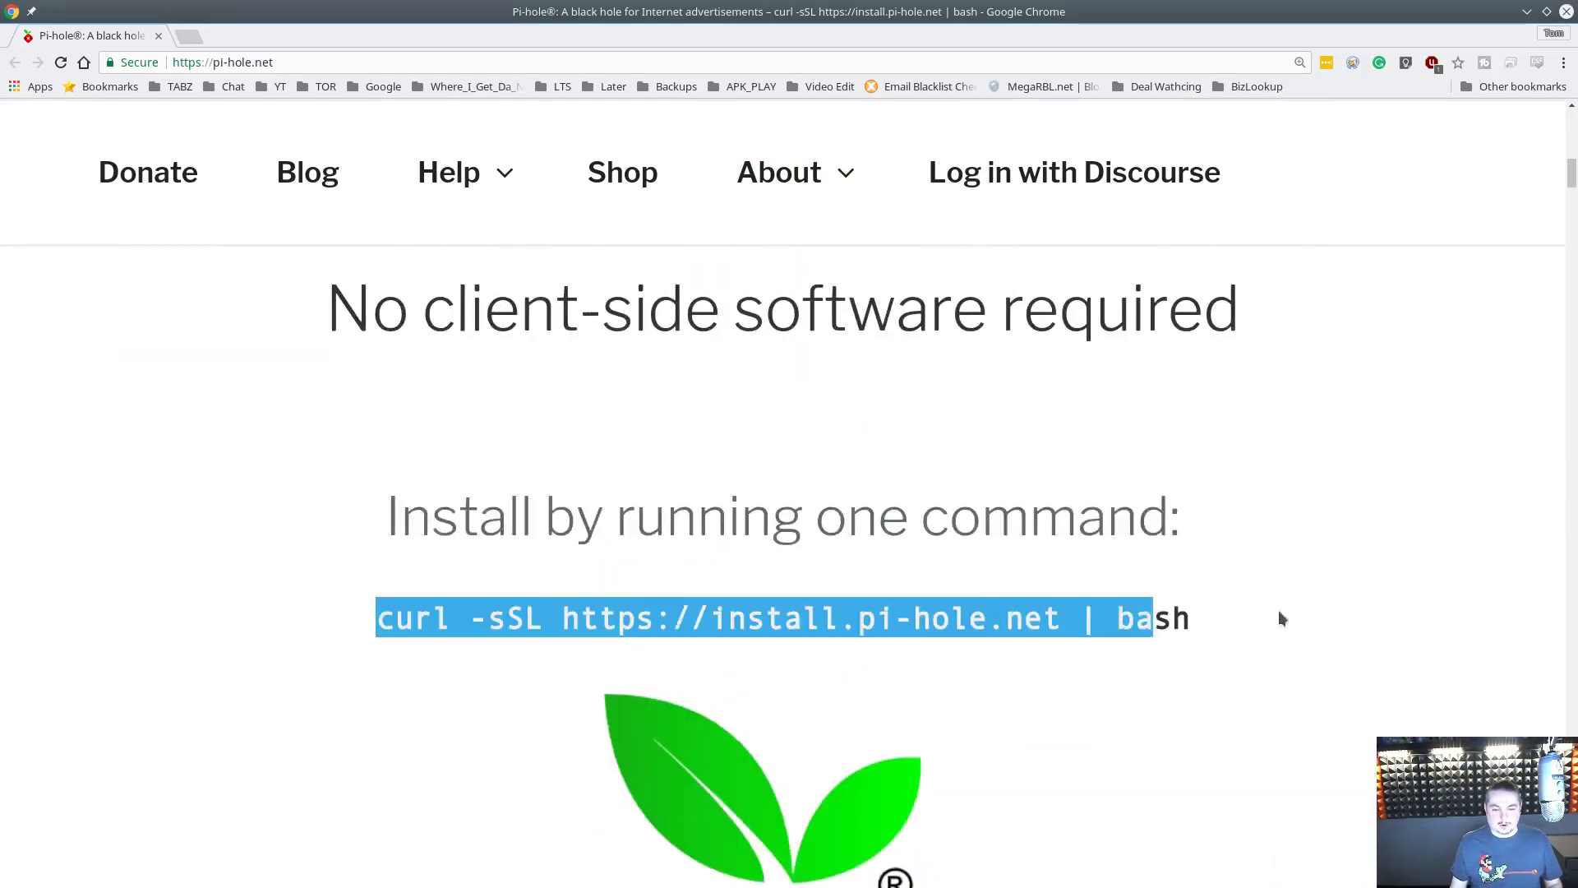
right_click(580, 613)
left_click(608, 618)
- Switch to the Konsole terminal and install curl with "apt-get install curl", accepting the installation
key("alt+Tab")
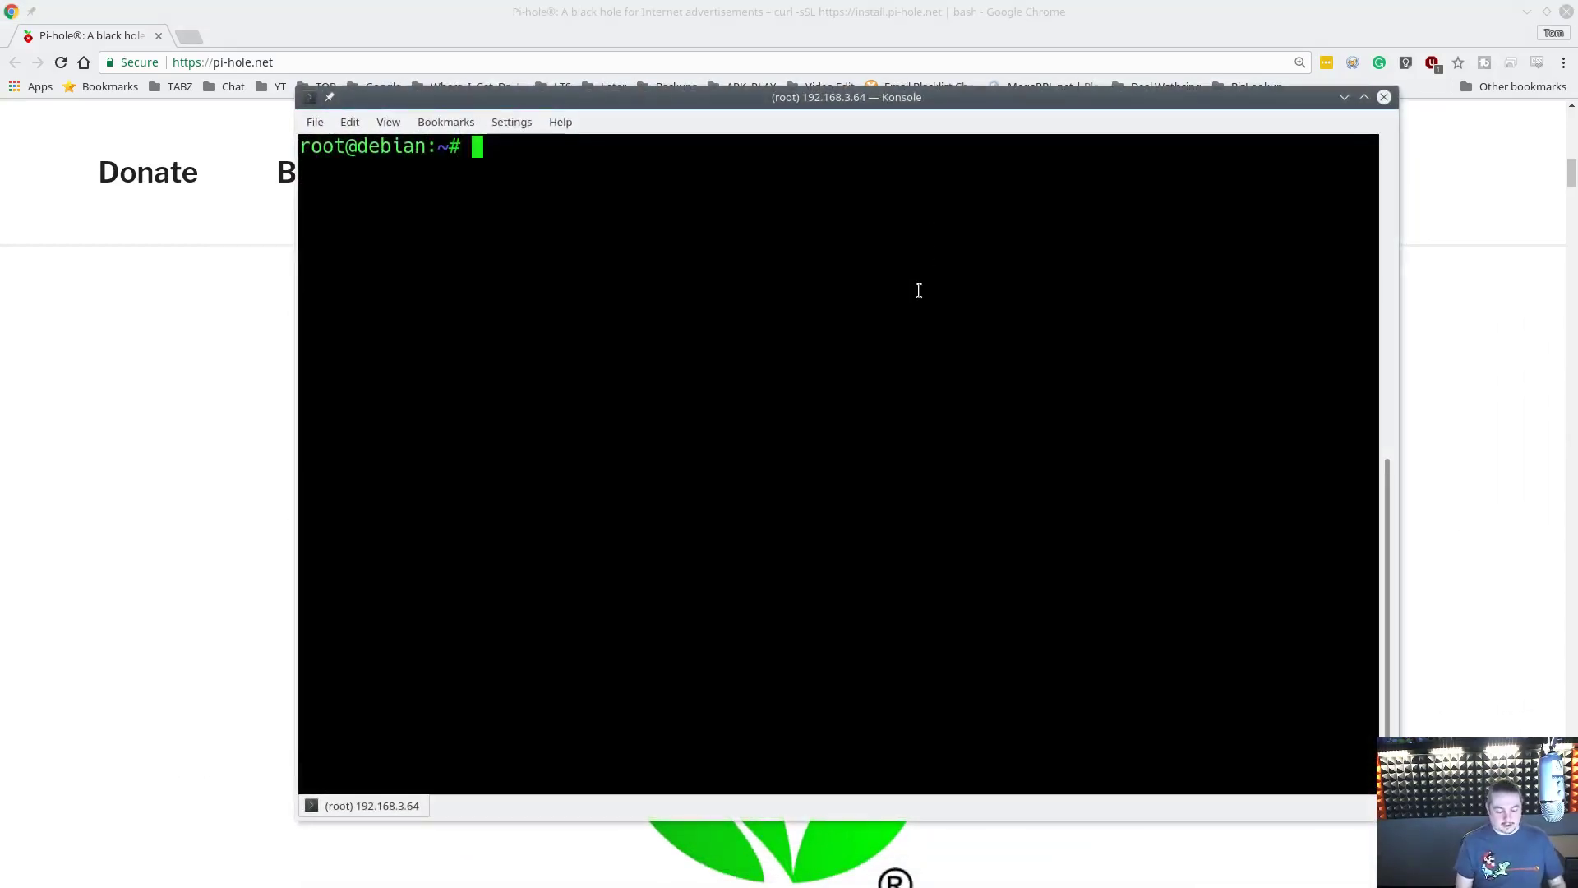
type("apt-get")
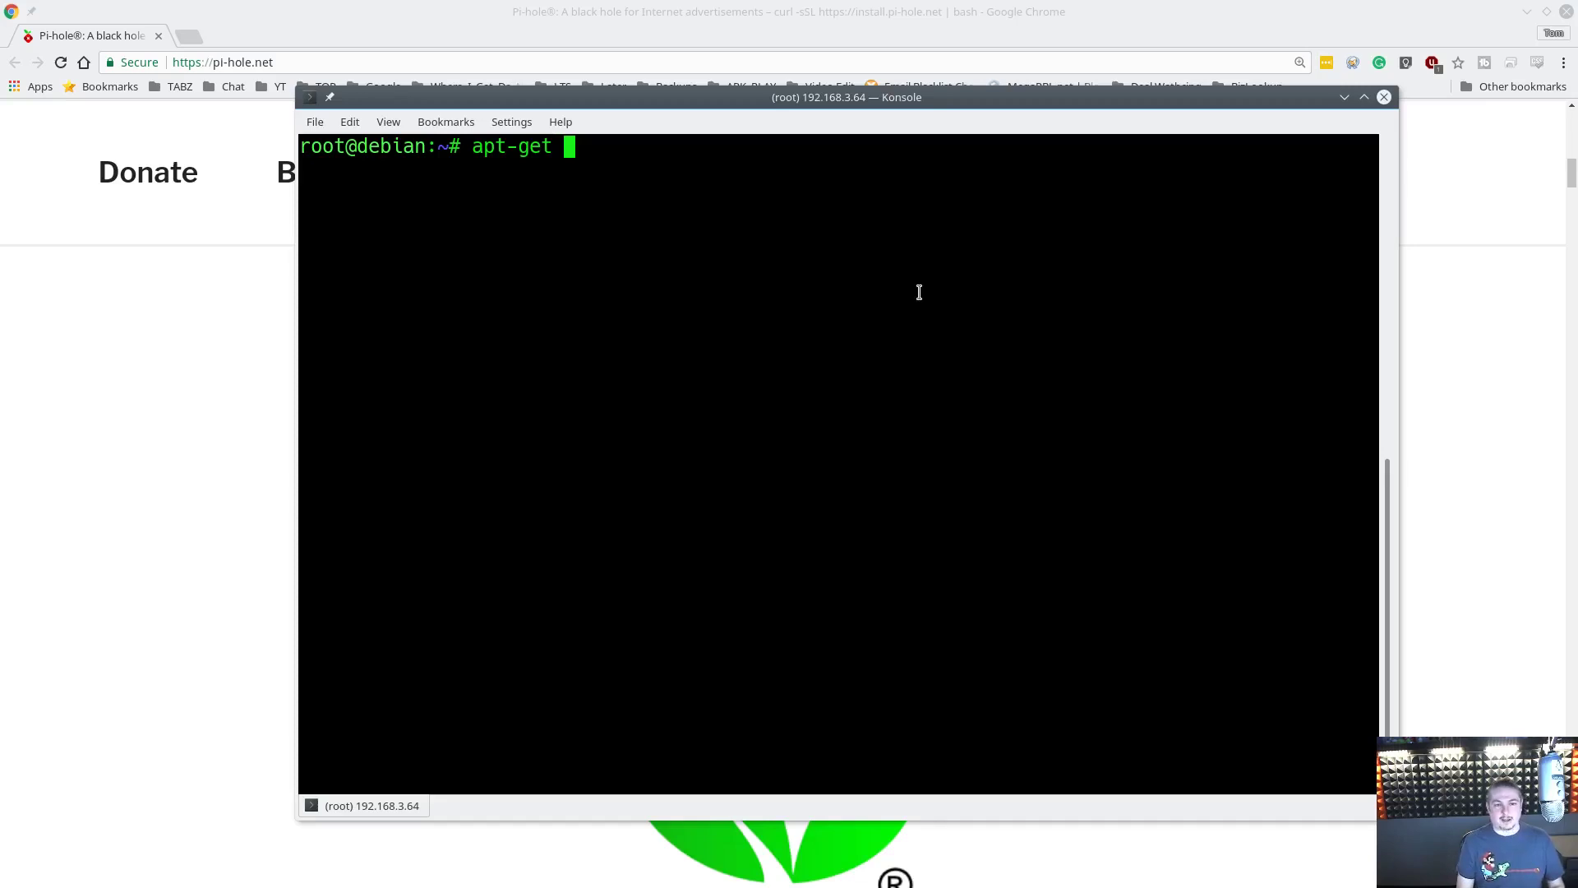
type("install curl")
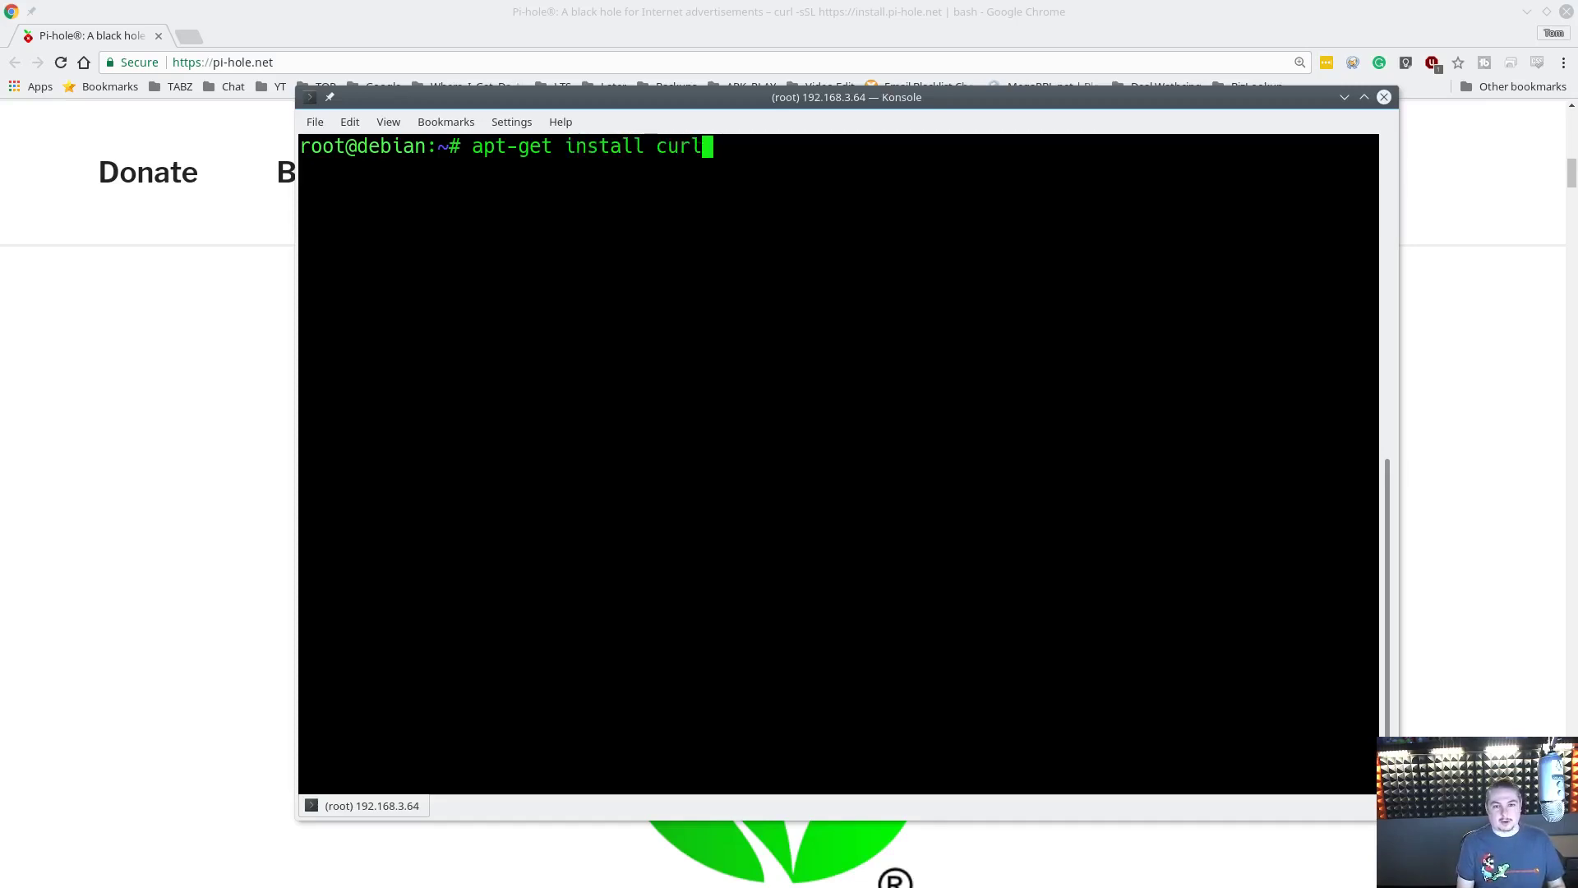
key("Return")
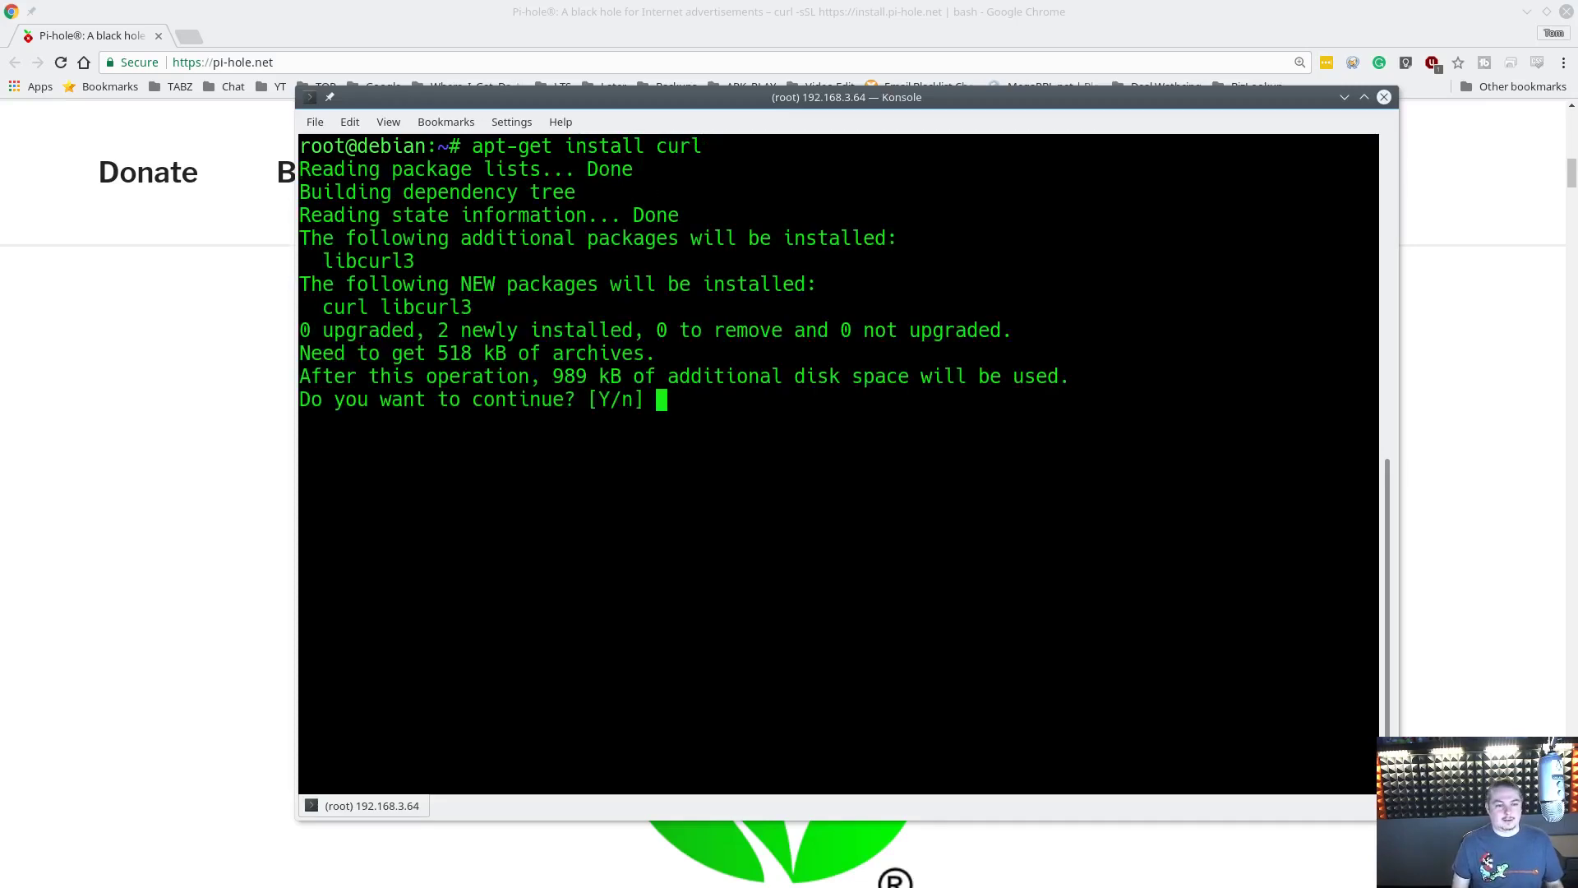
key("Return")
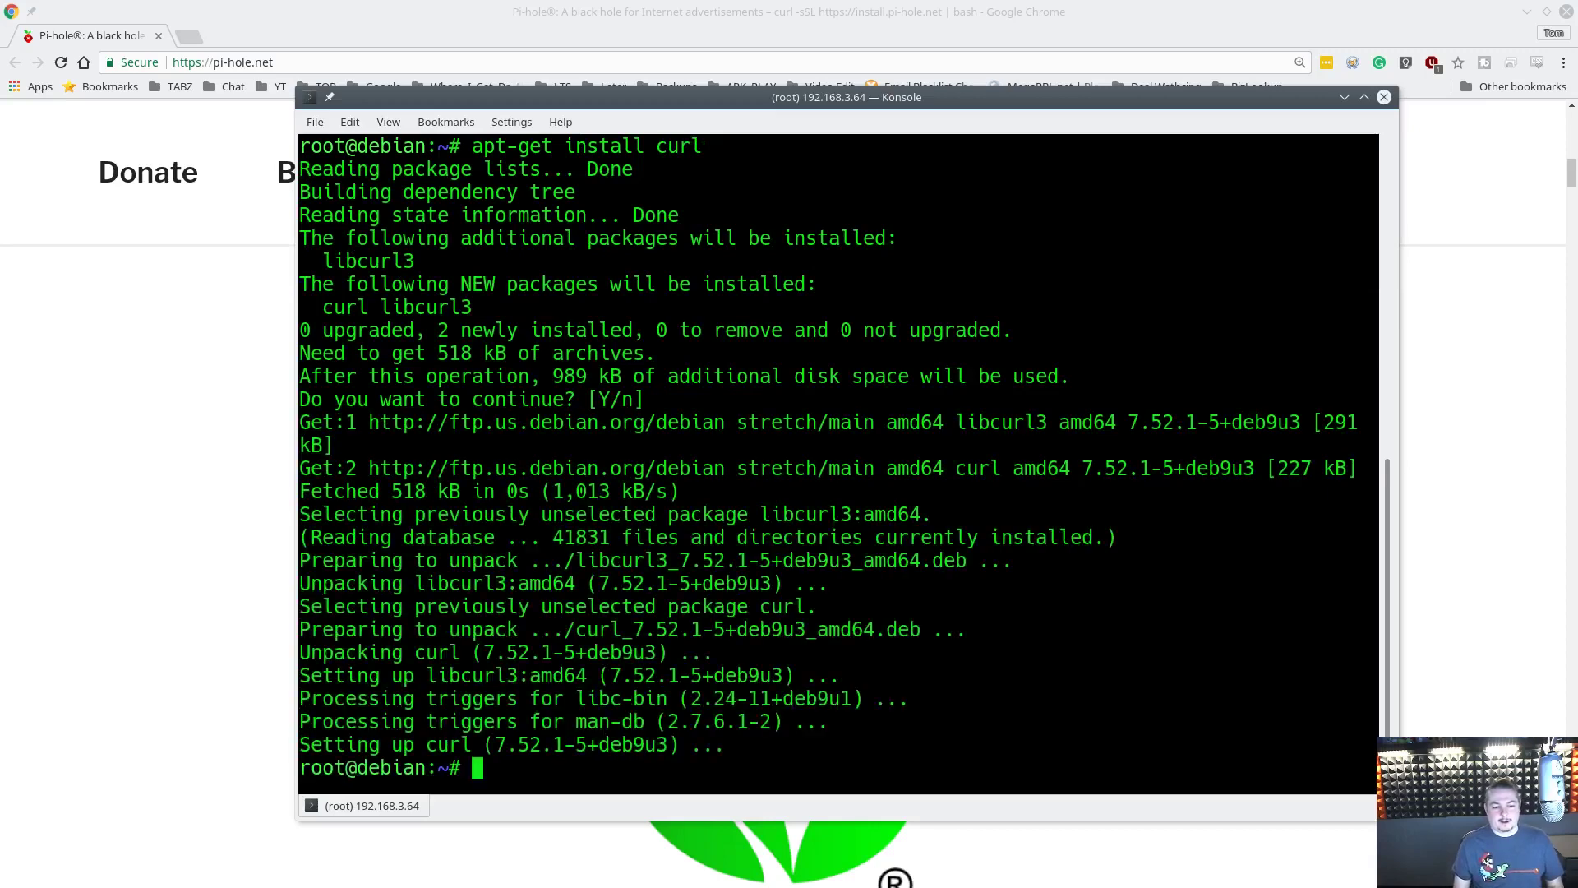
type("clear")
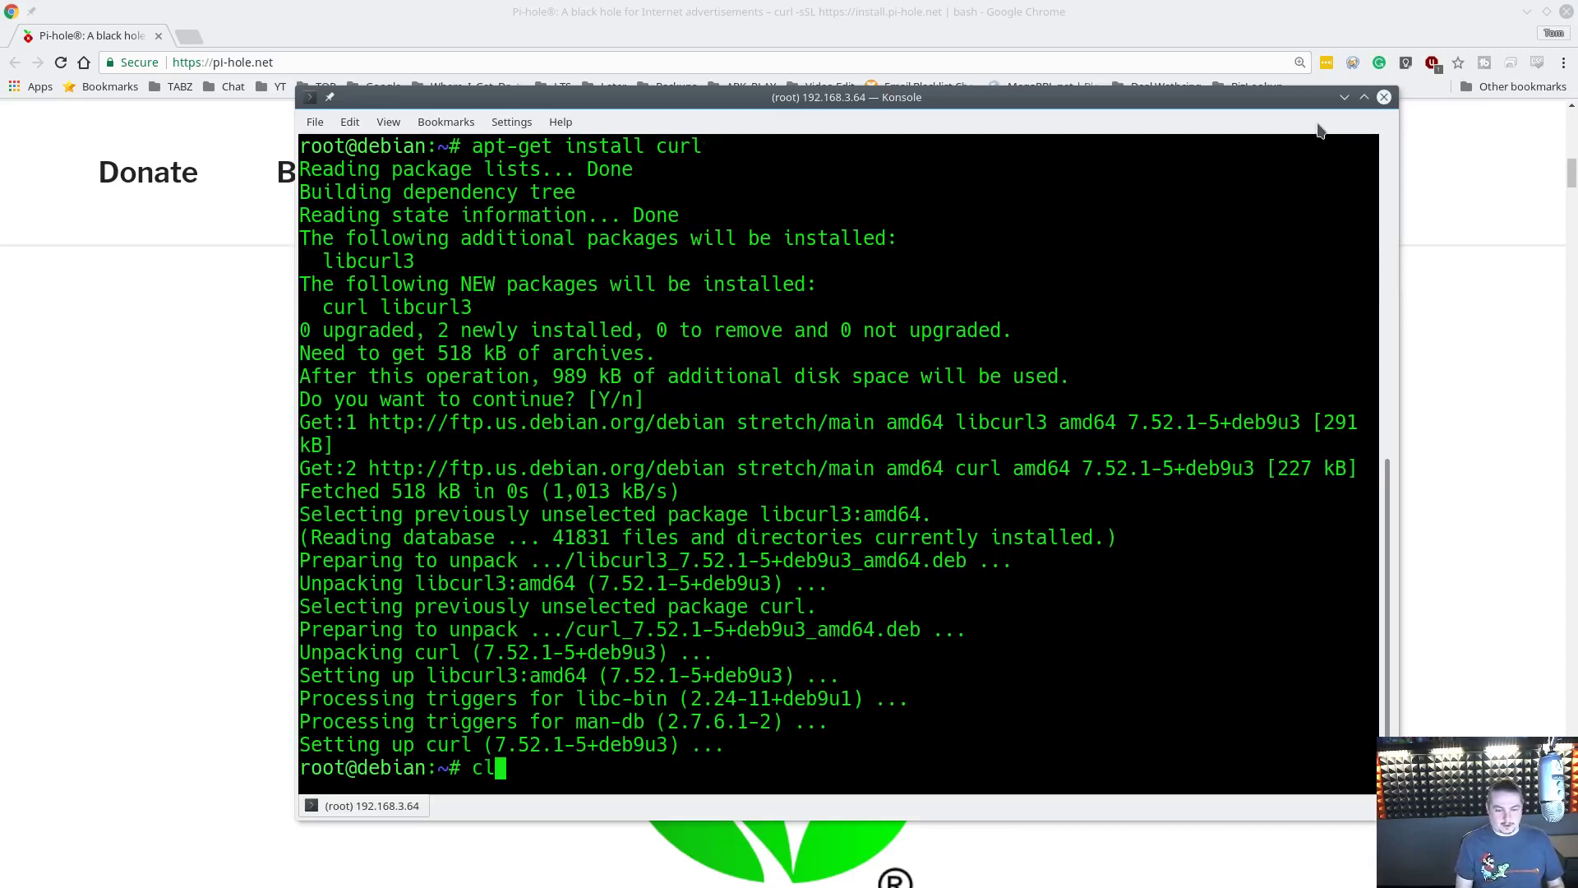
key("Return")
right_click(553, 202)
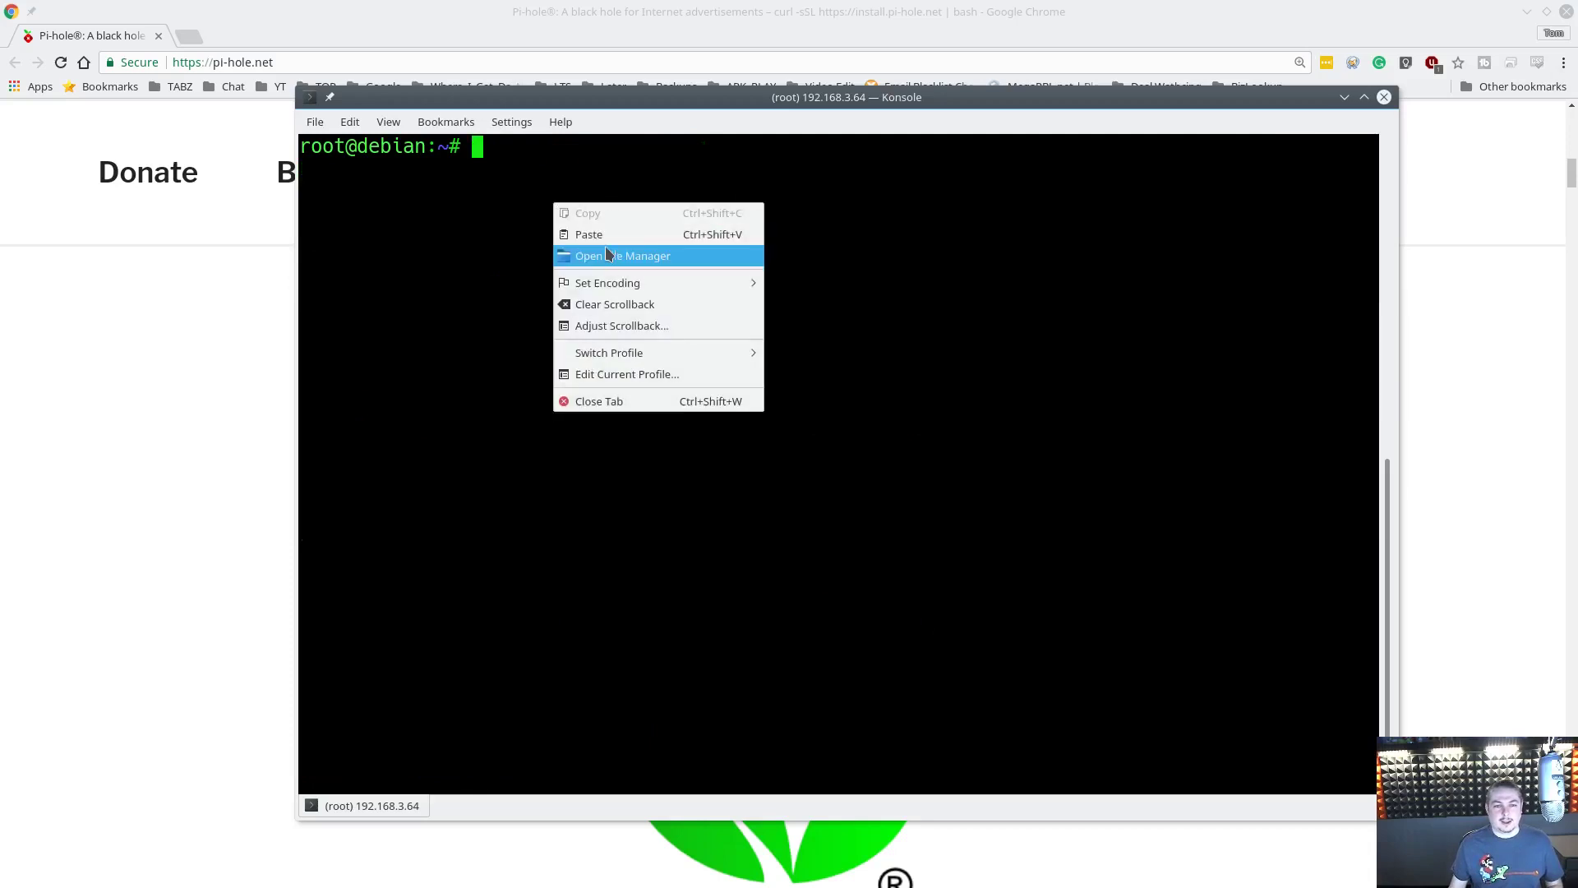
left_click(605, 235)
key("Home")
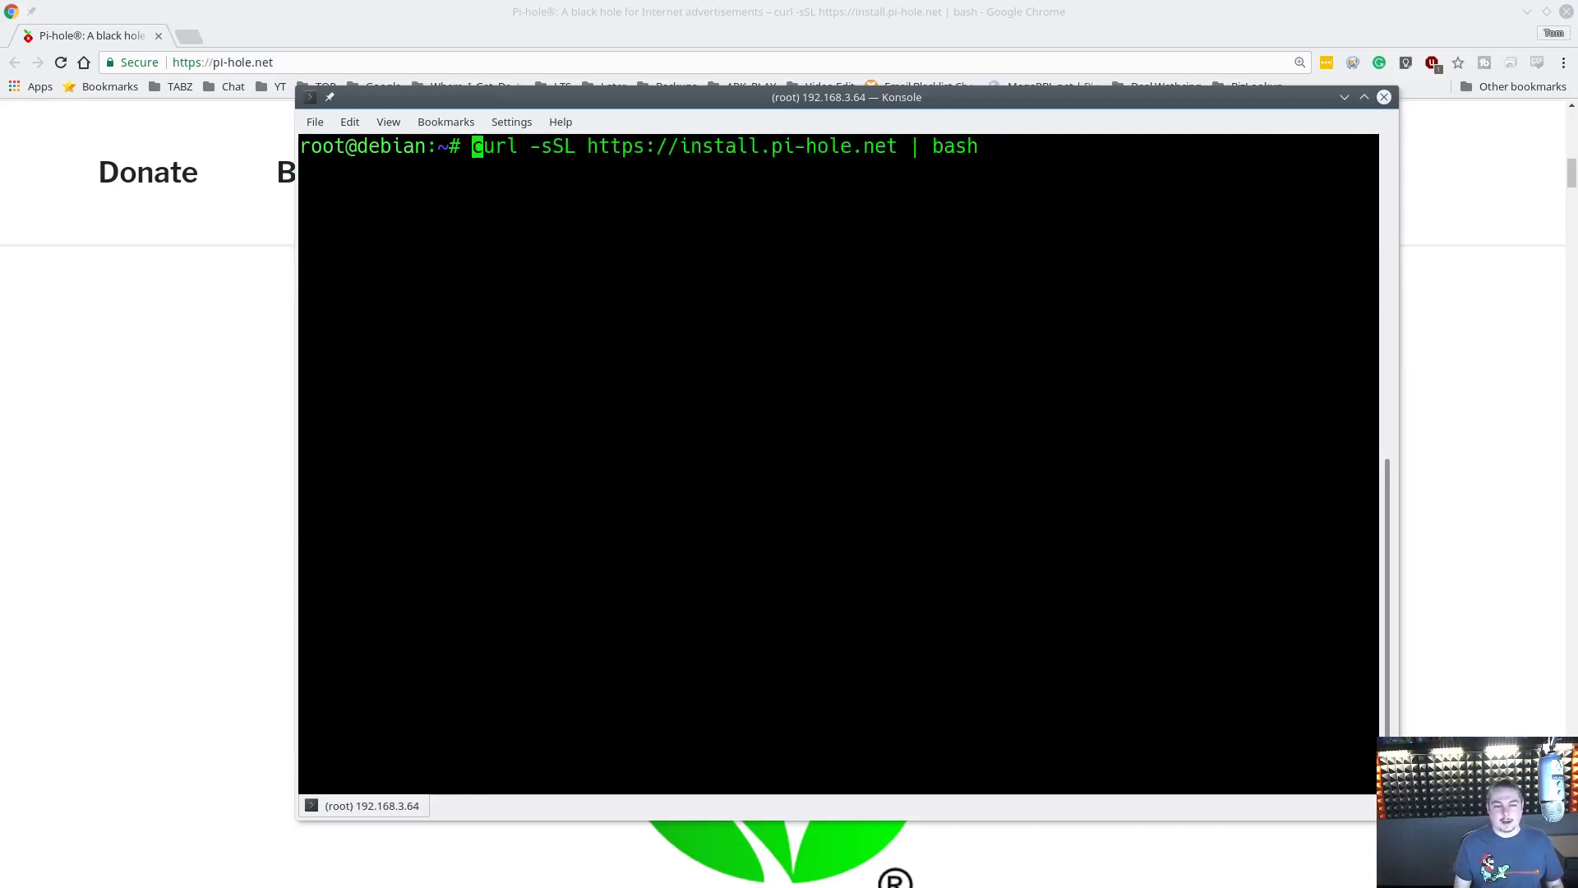
key("End")
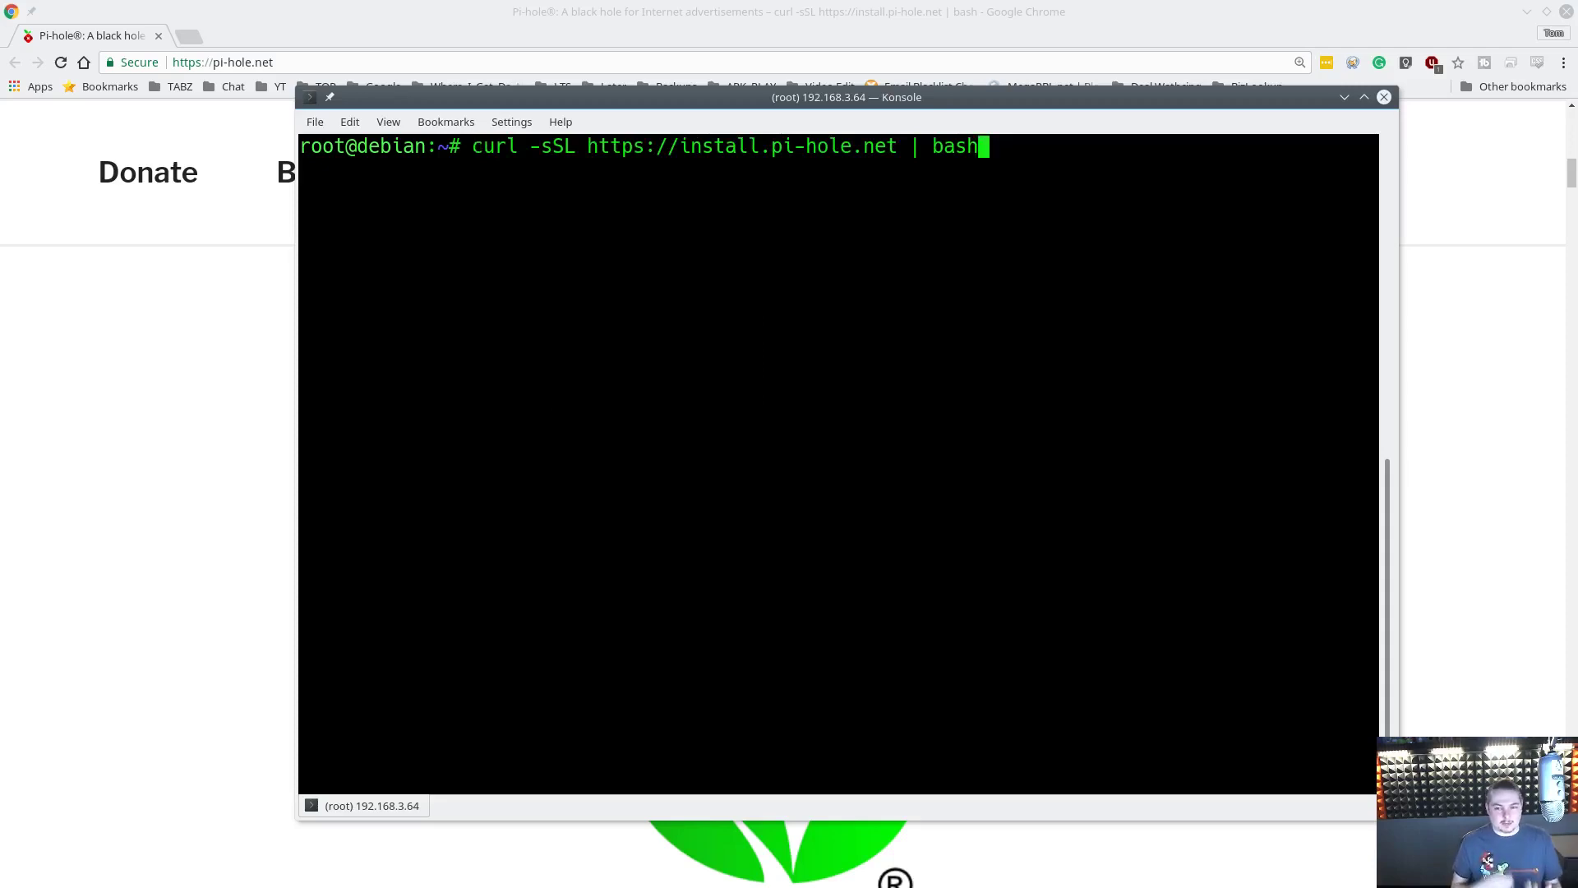
key("Return")
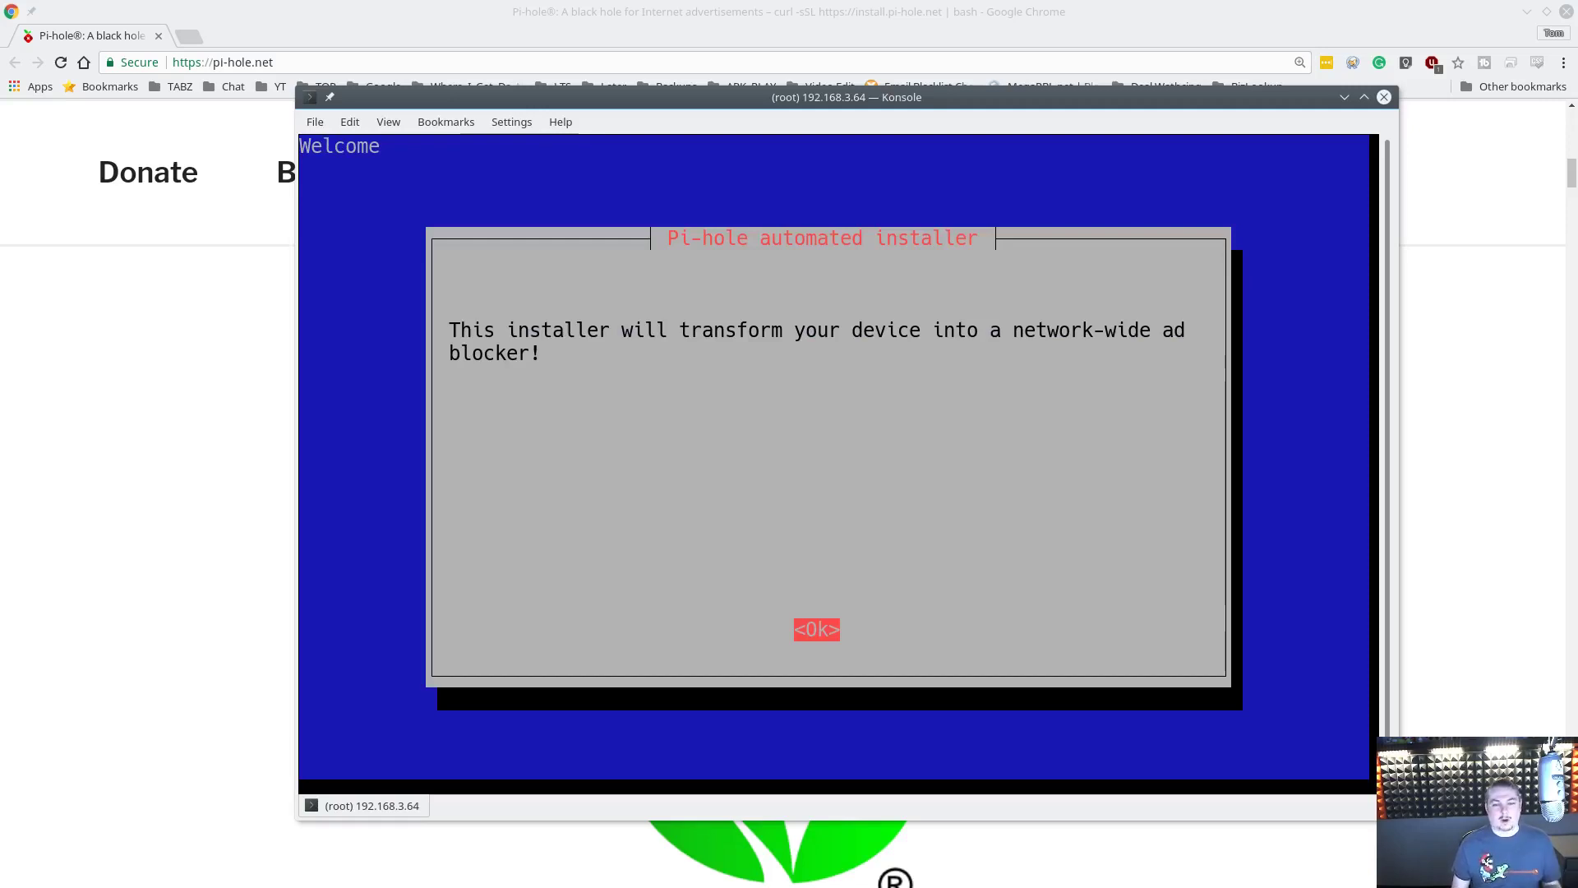
- Accept the installer's welcome, donation and static IP notices to reach the upstream DNS provider choice
key("Return")
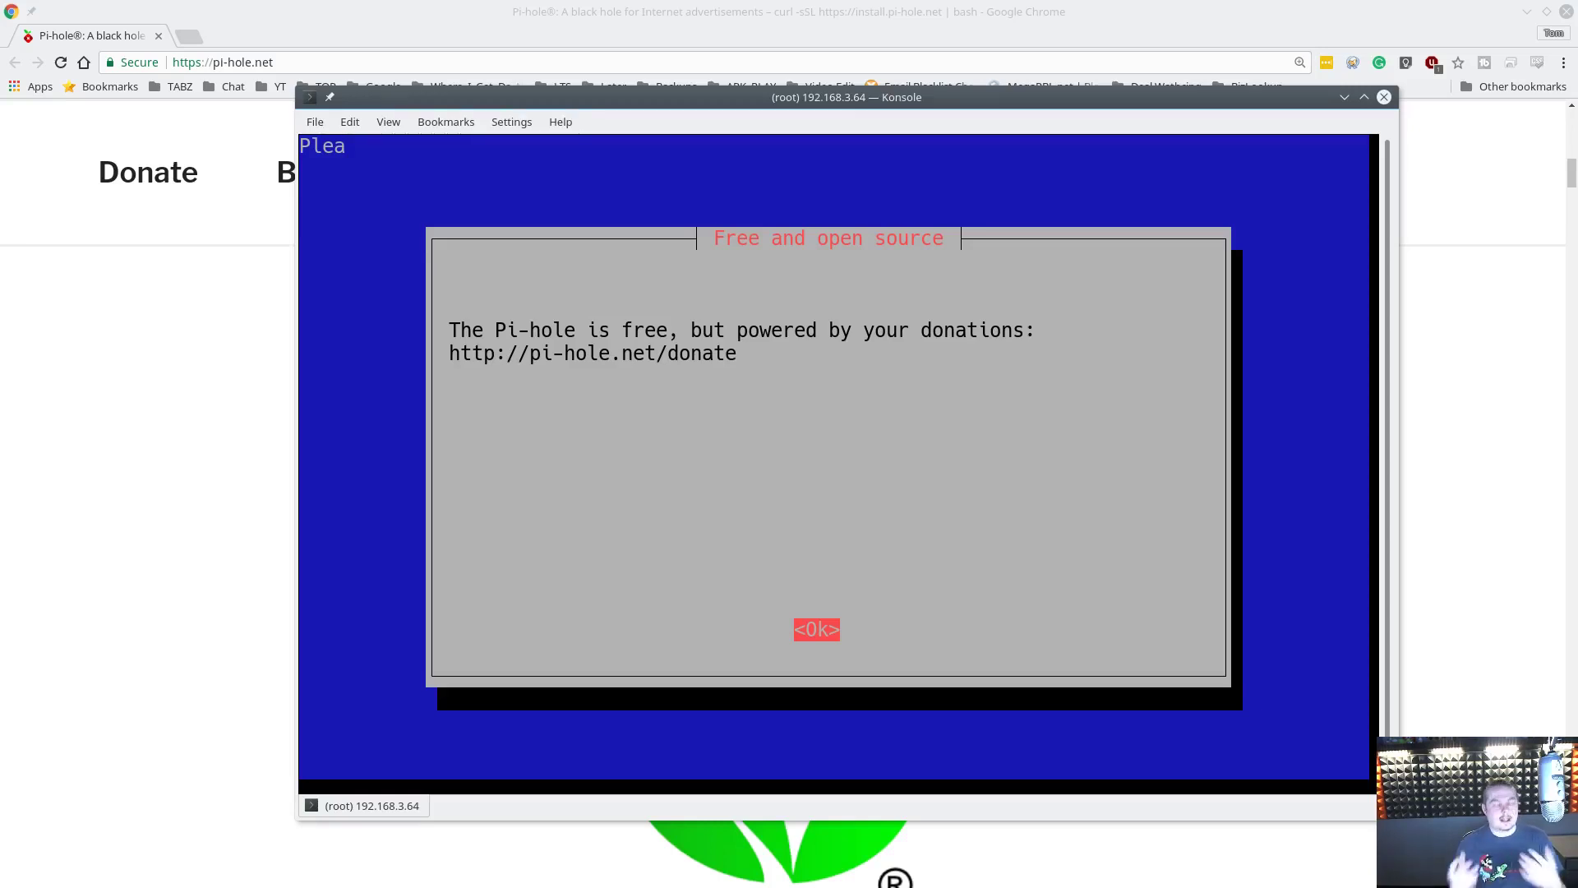
key("Return")
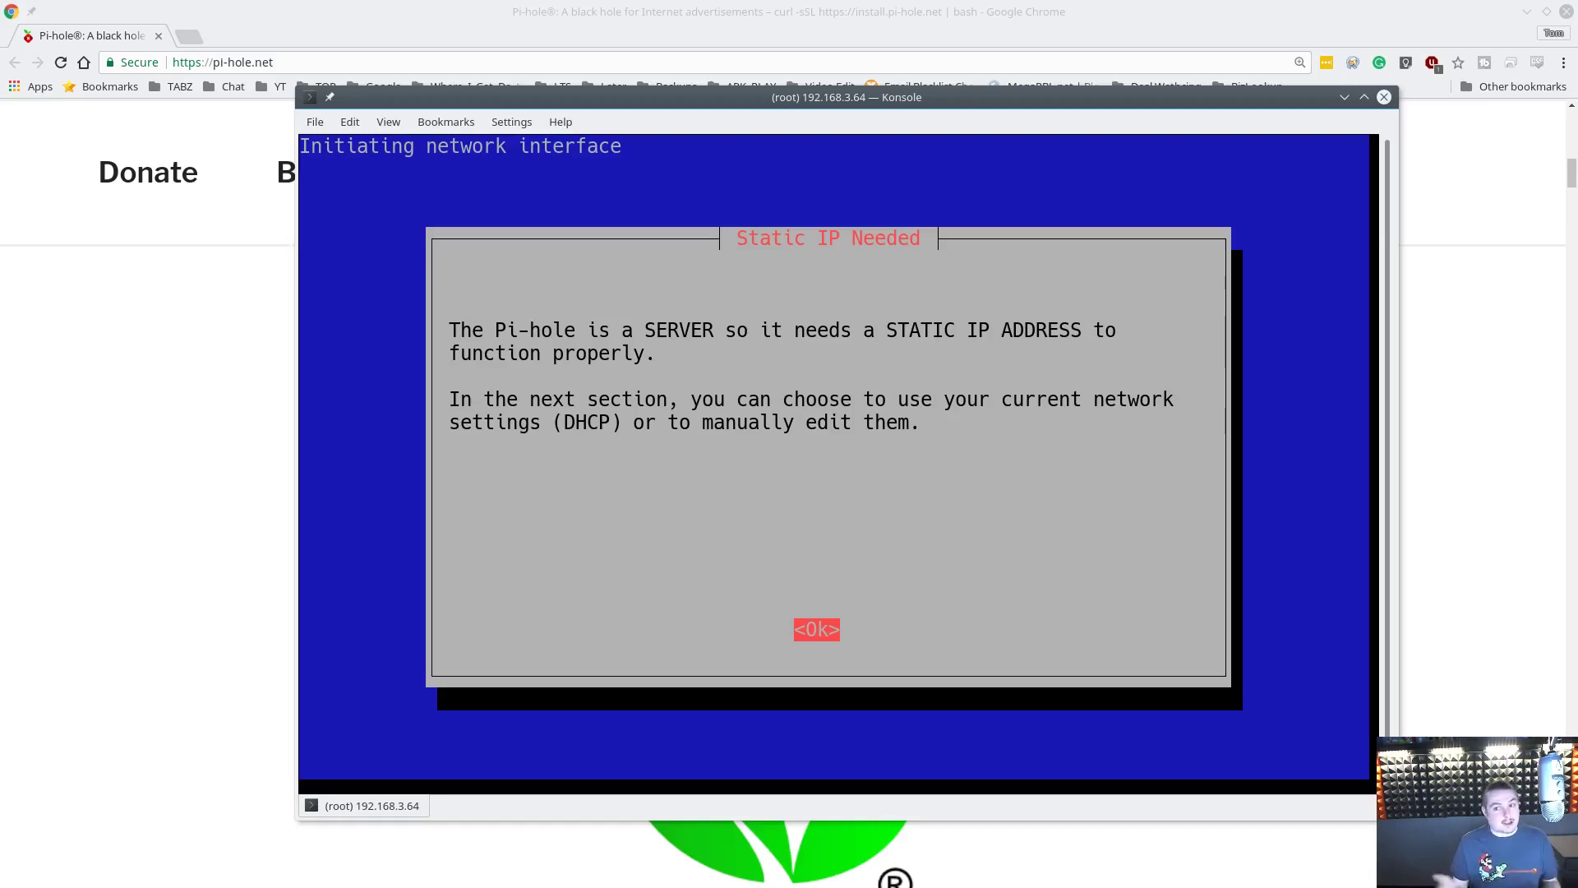
key("Return")
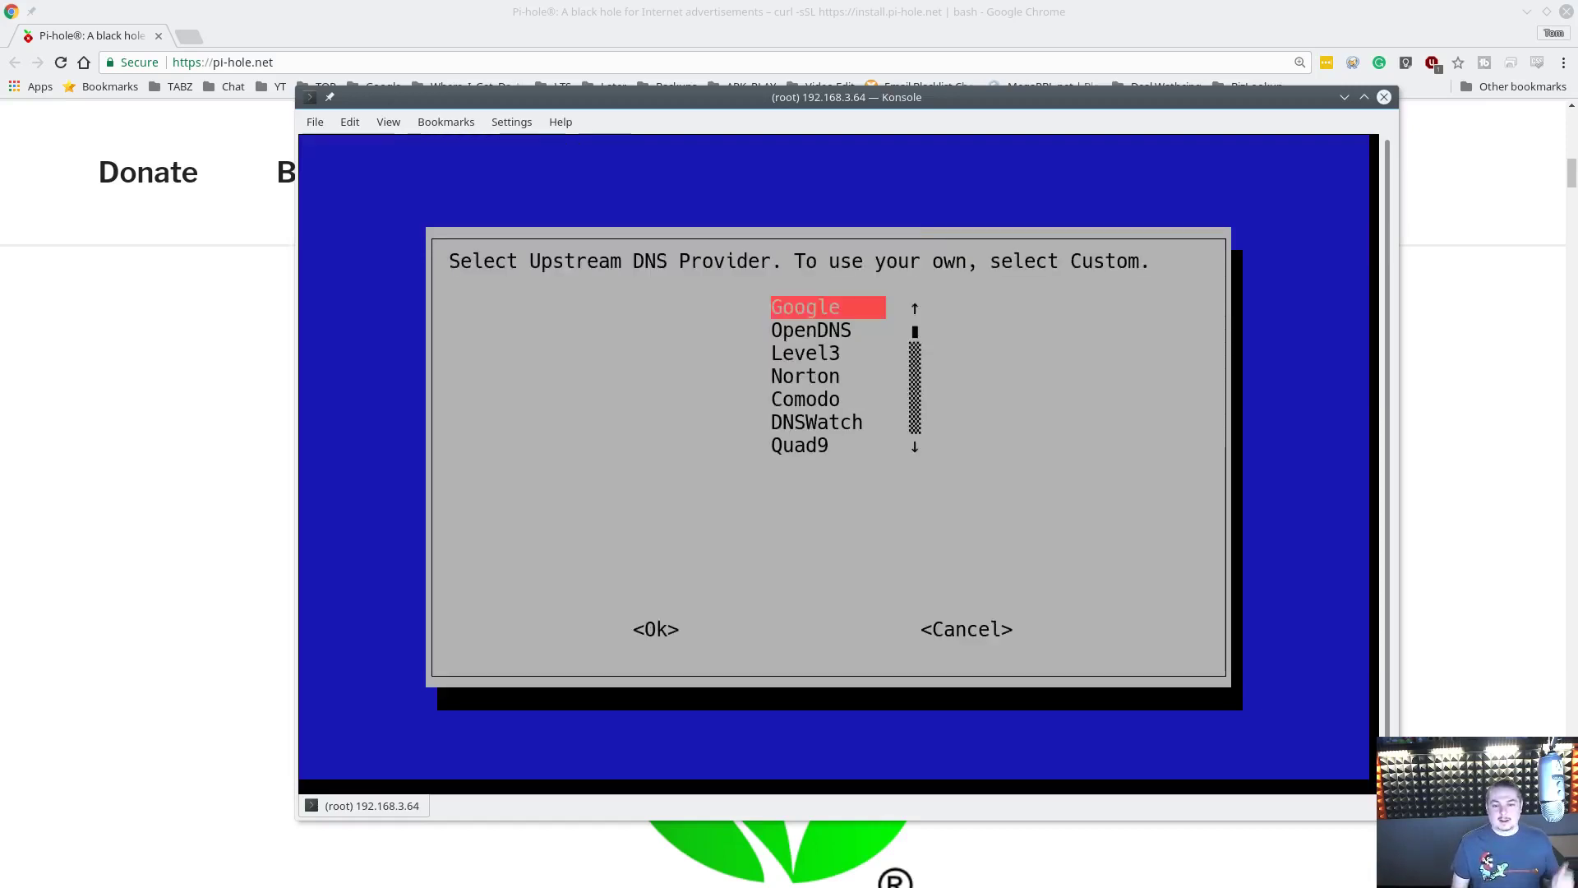
- Examine the available upstream DNS providers from Google through Custom
key("Down")
key("Down")
key("Down")
key("Down")
key("Down")
key("Down")
key("Down")
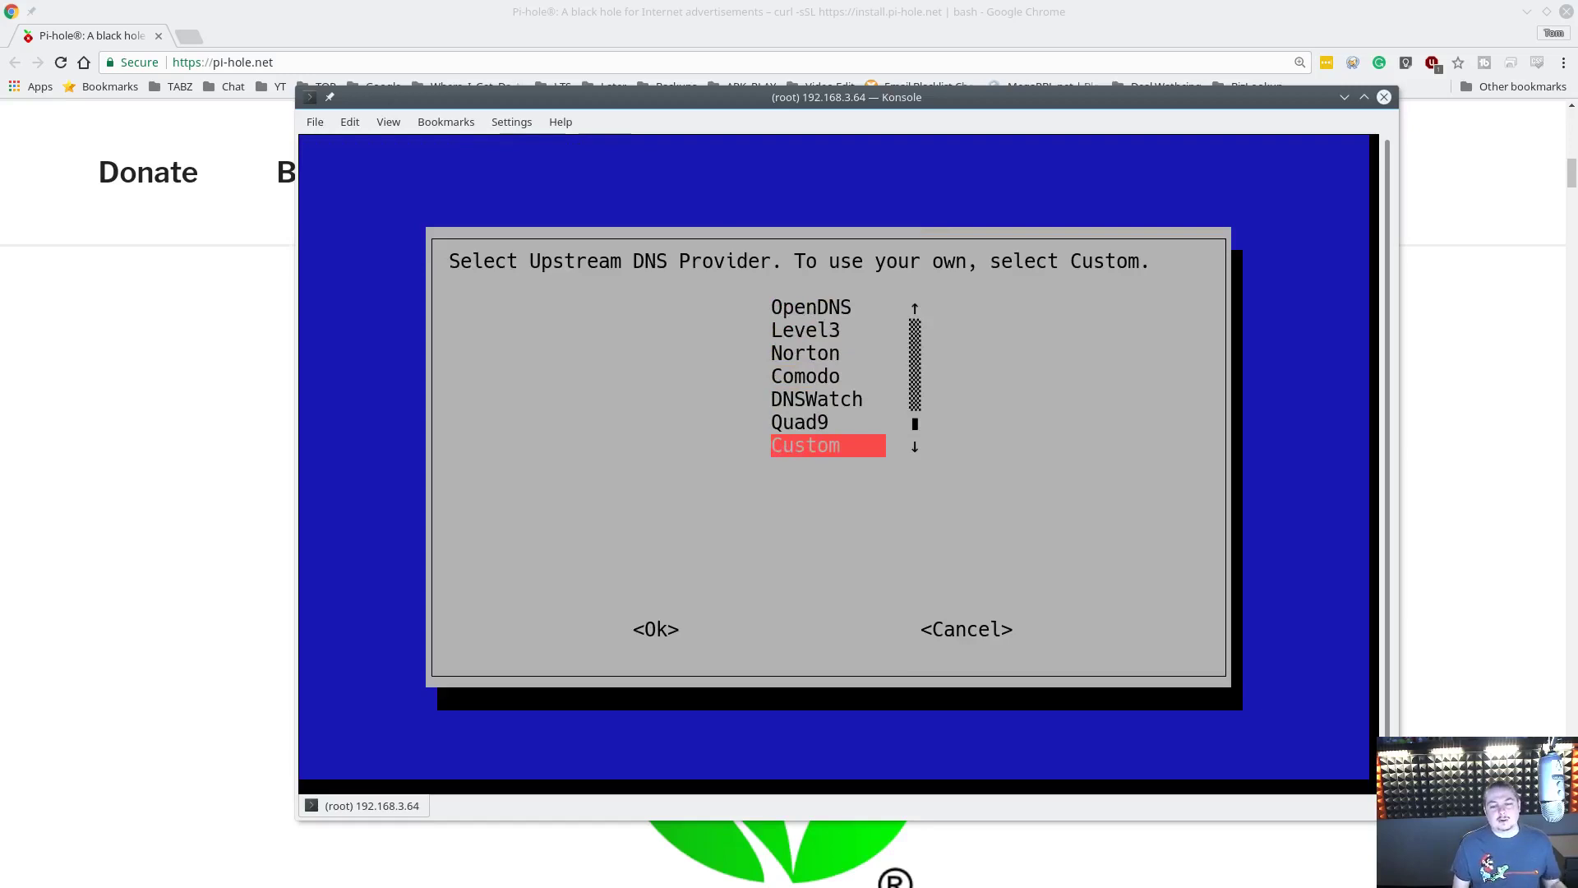
key("Up")
key("Up")
key("Up")
key("Up")
key("Up")
key("Up")
key("Up")
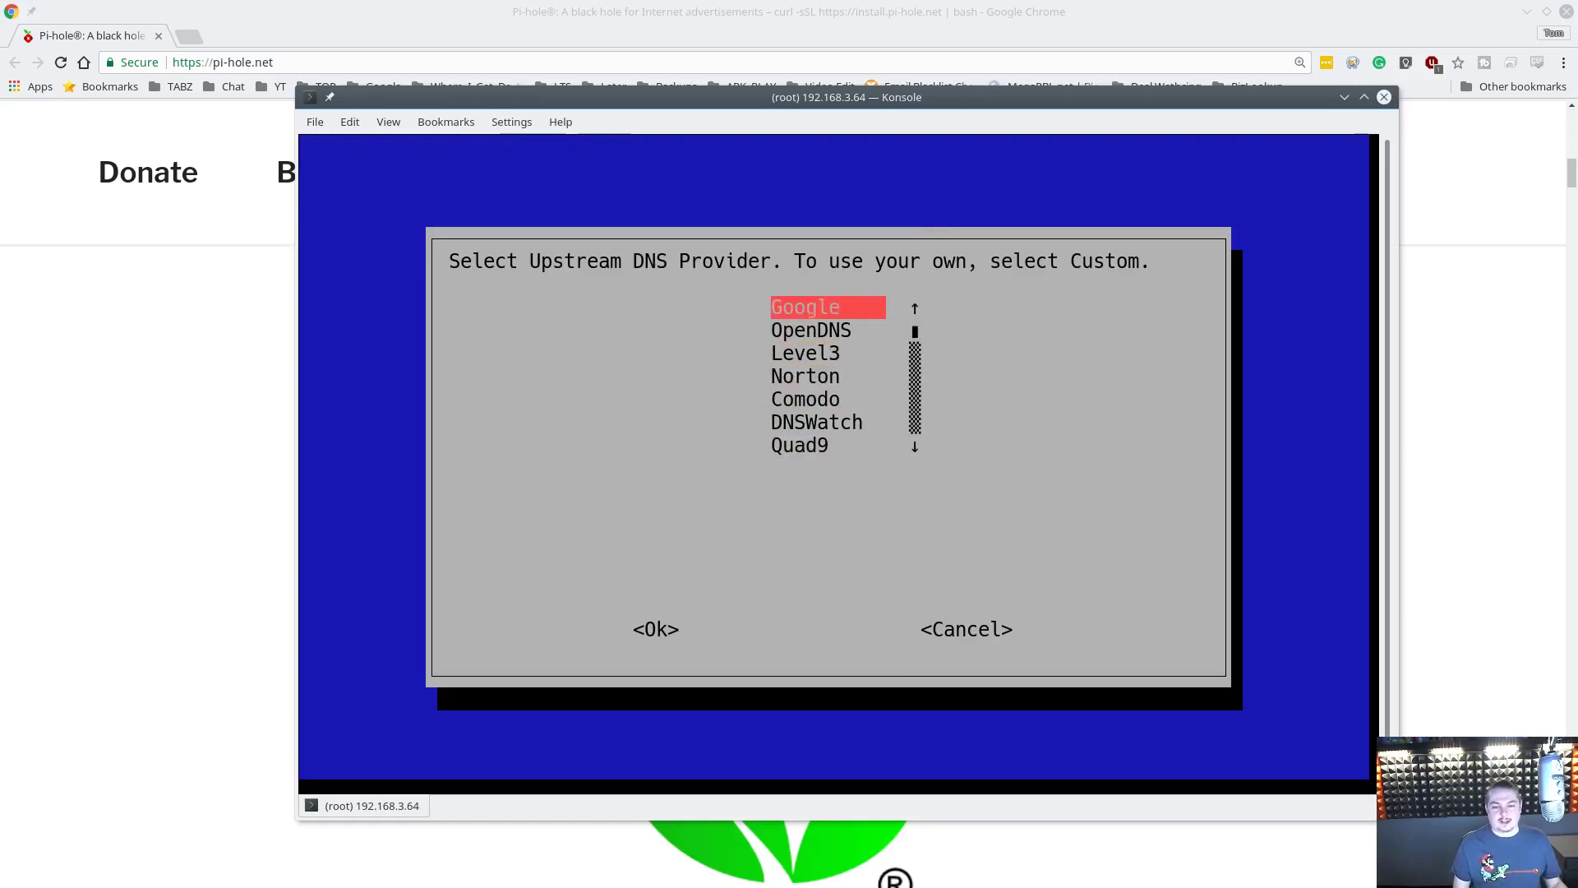
- Choose Quad9 as the upstream DNS provider and confirm the selection
key("Down")
key("Down")
key("Down")
key("Down")
key("Down")
key("Down")
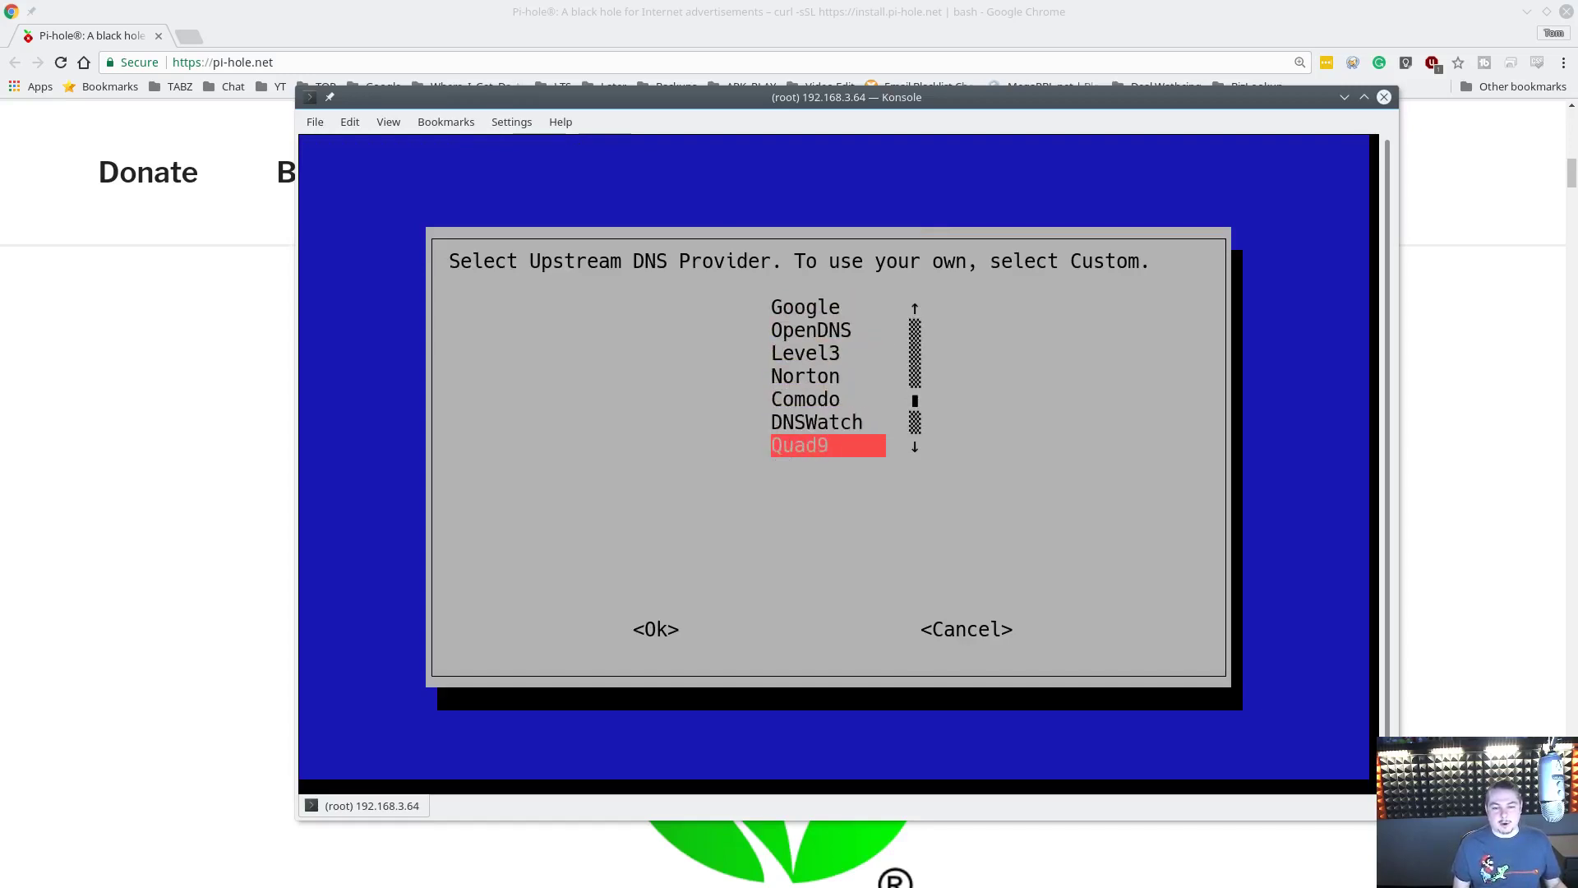
key("Up")
key("Down")
key("Down")
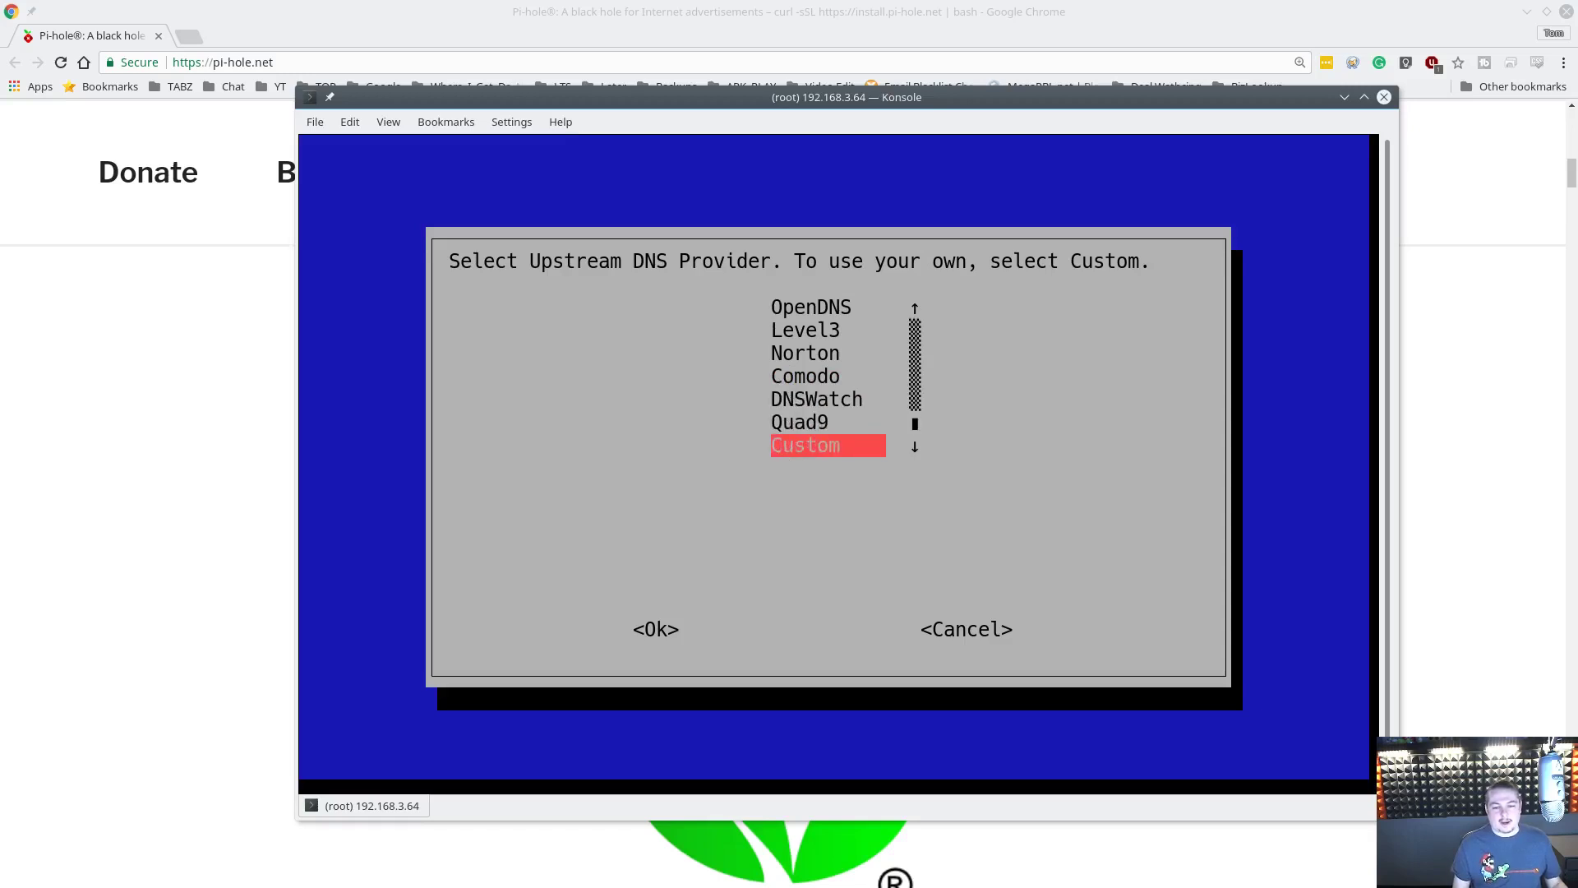
key("Up")
key("Down")
key("Up")
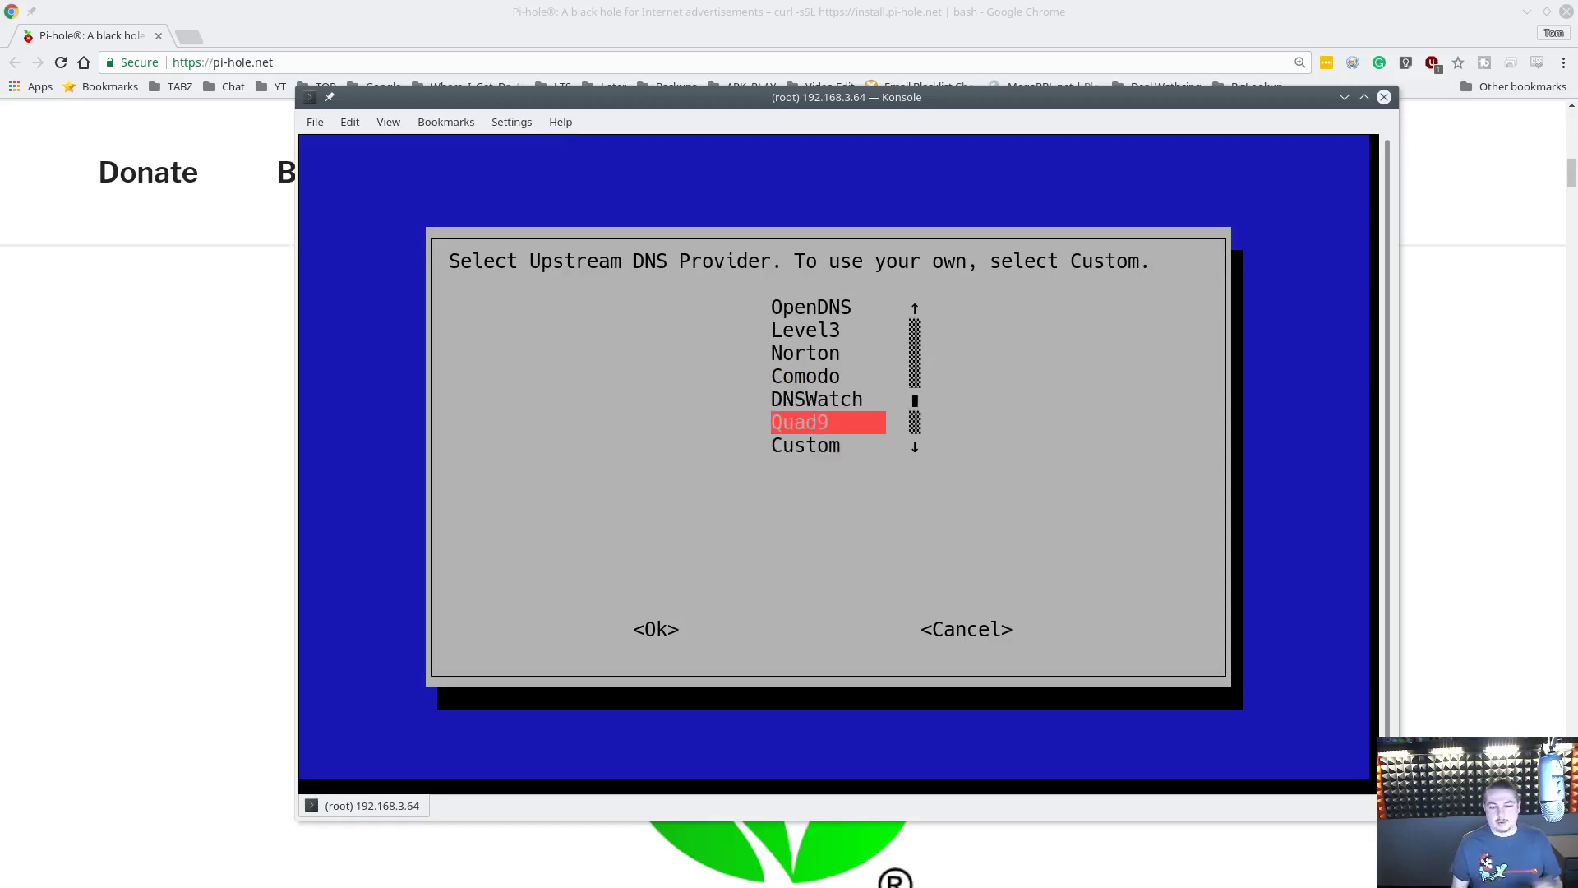
key("Up")
key("Down")
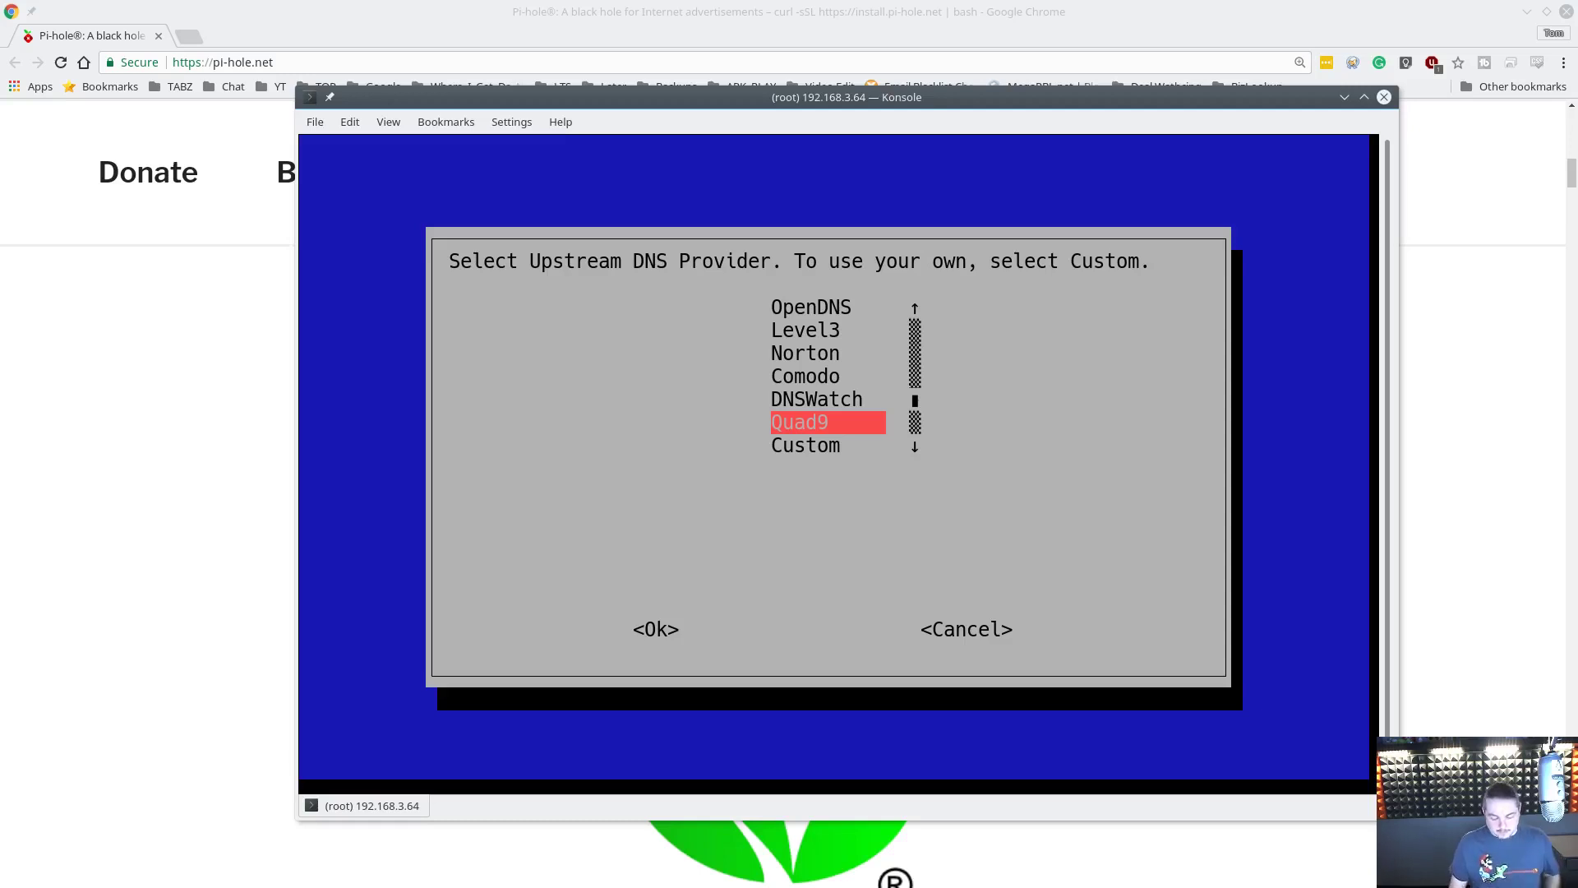
key("Up")
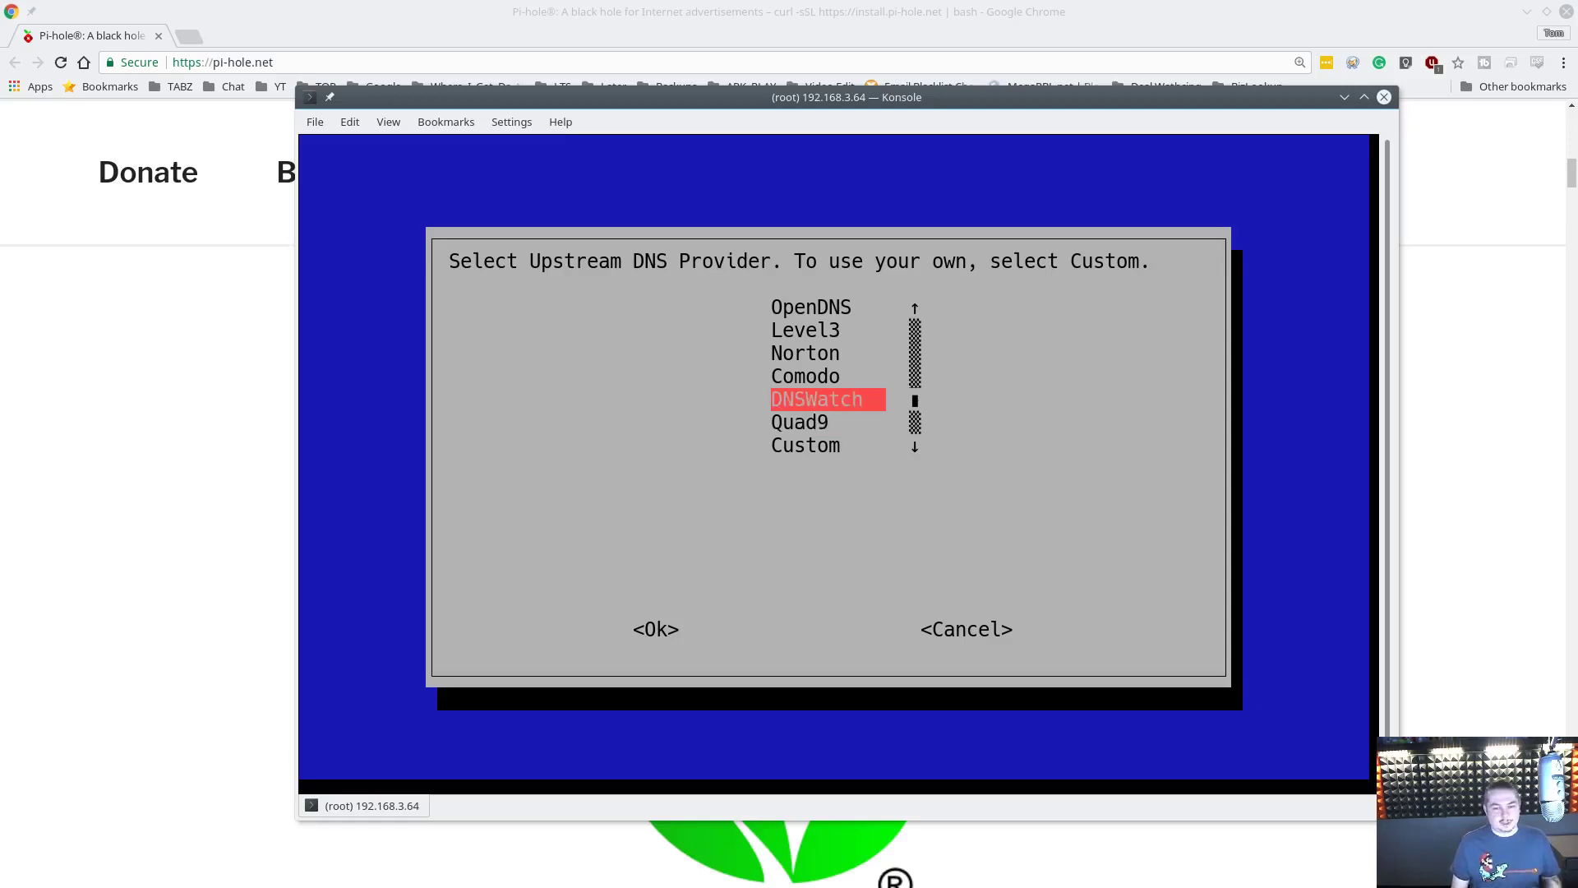
key("Up")
key("Up")
key("Up")
key("Up")
key("Up")
key("Down")
key("Down")
key("Down")
key("Down")
key("Down")
key("Down")
key("Down")
key("Up")
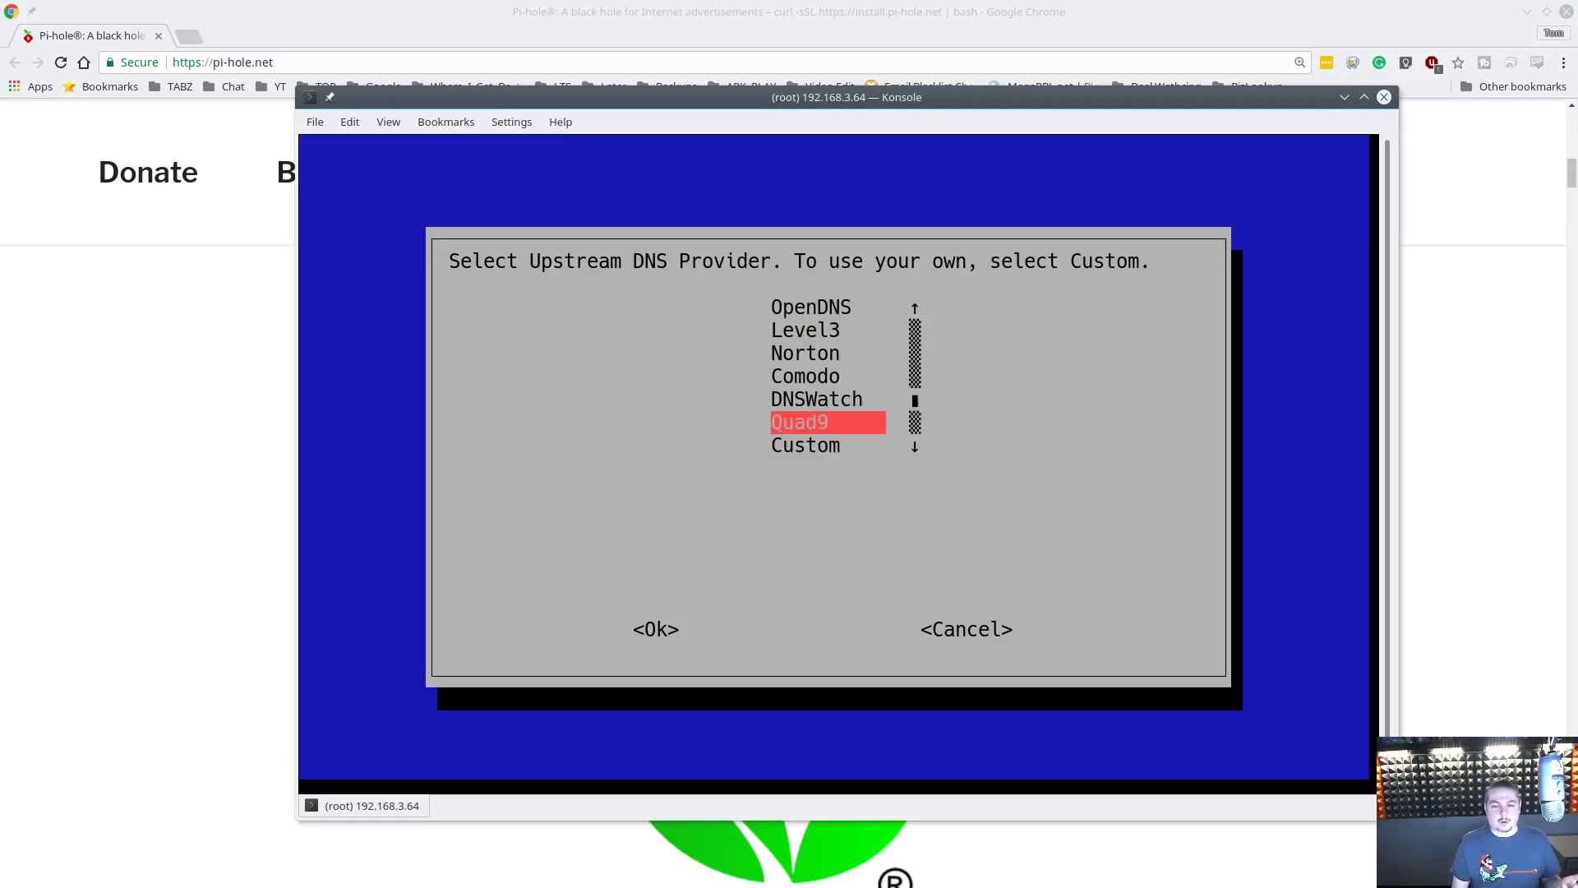
key("Return")
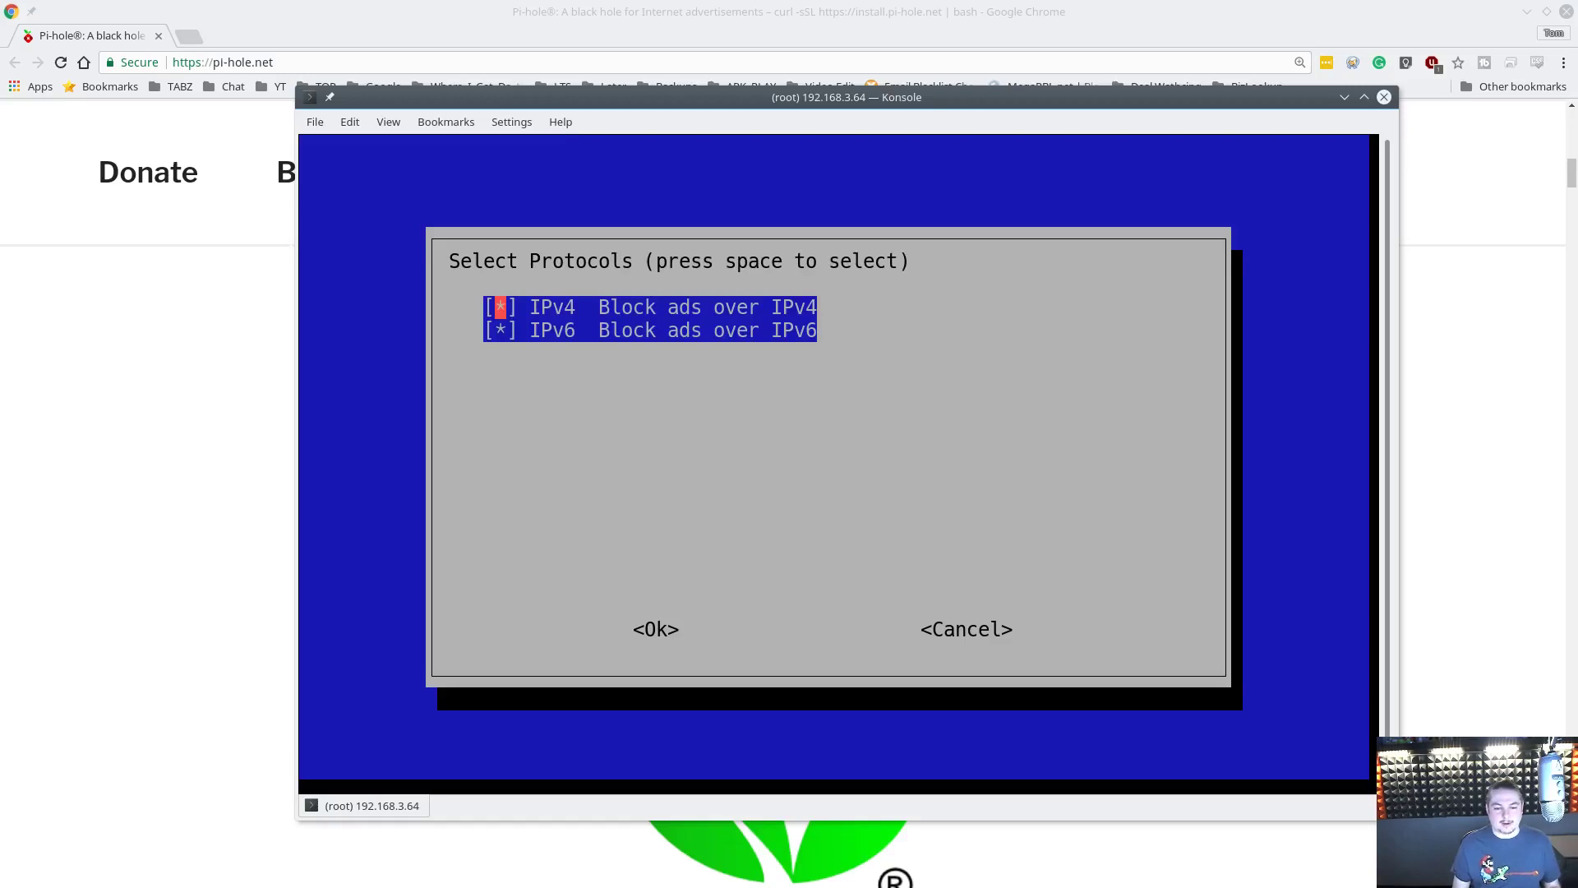
- Accept ad blocking over both IPv4 and IPv6, and keep the current network settings as the static address
key("Tab")
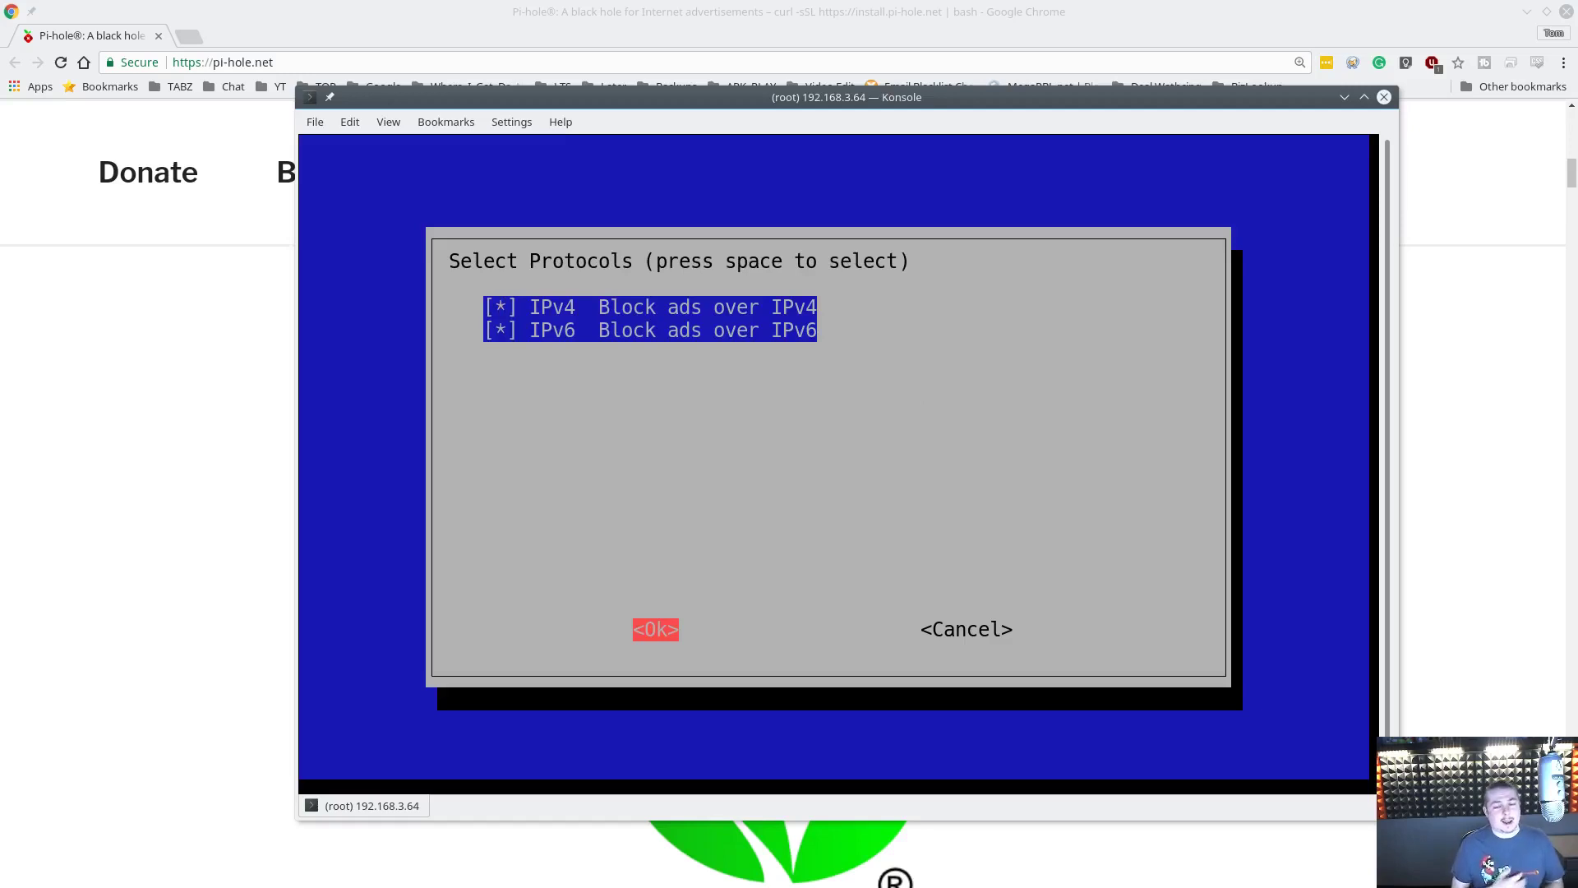
key("Return")
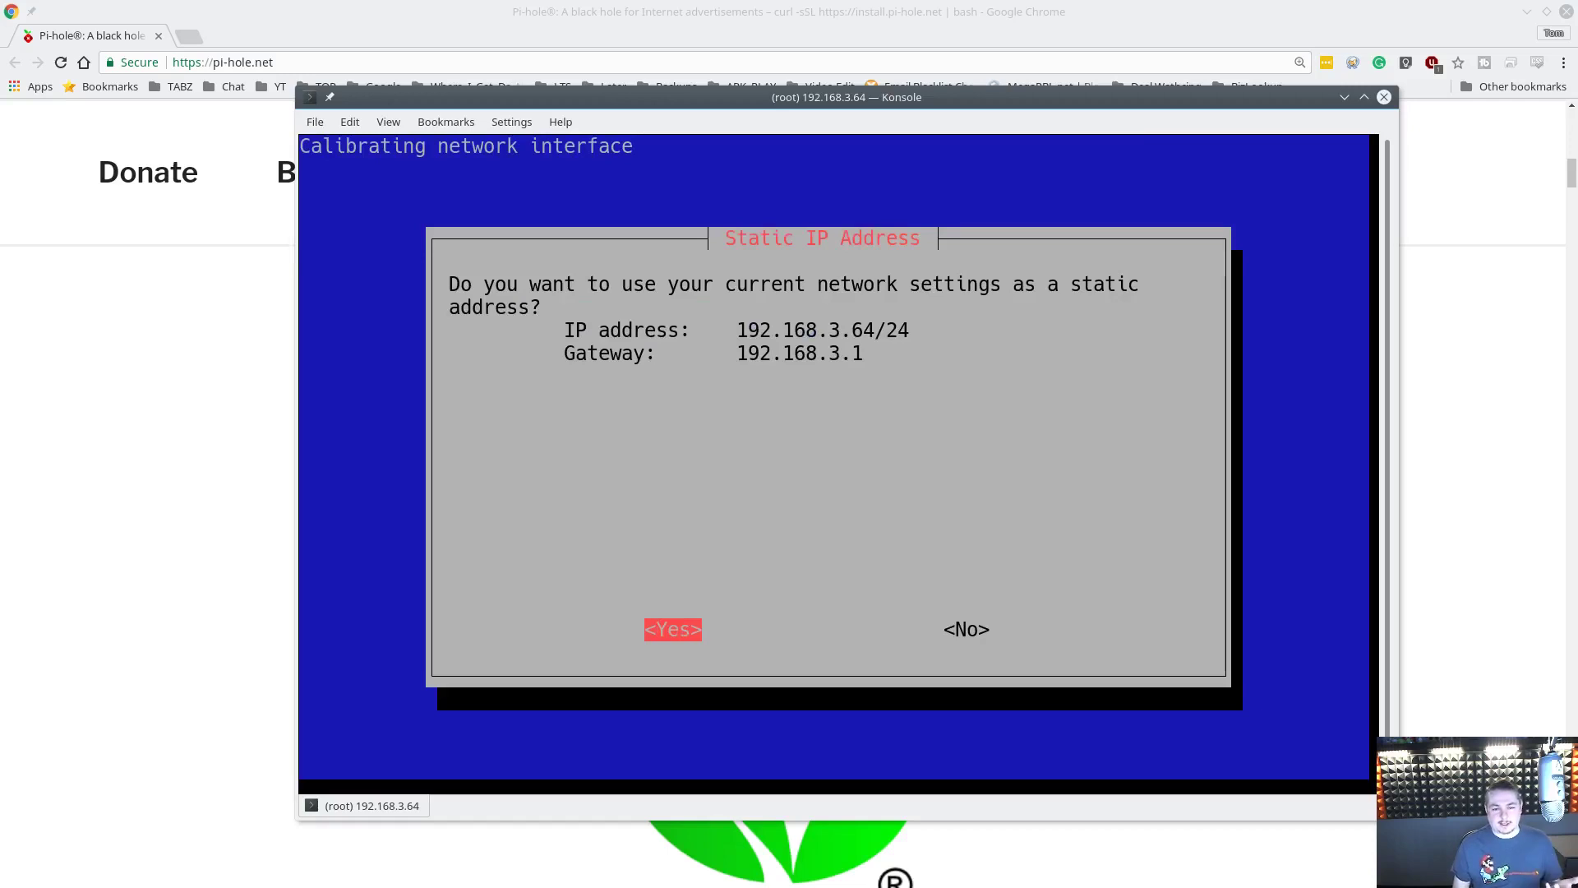
key("Return")
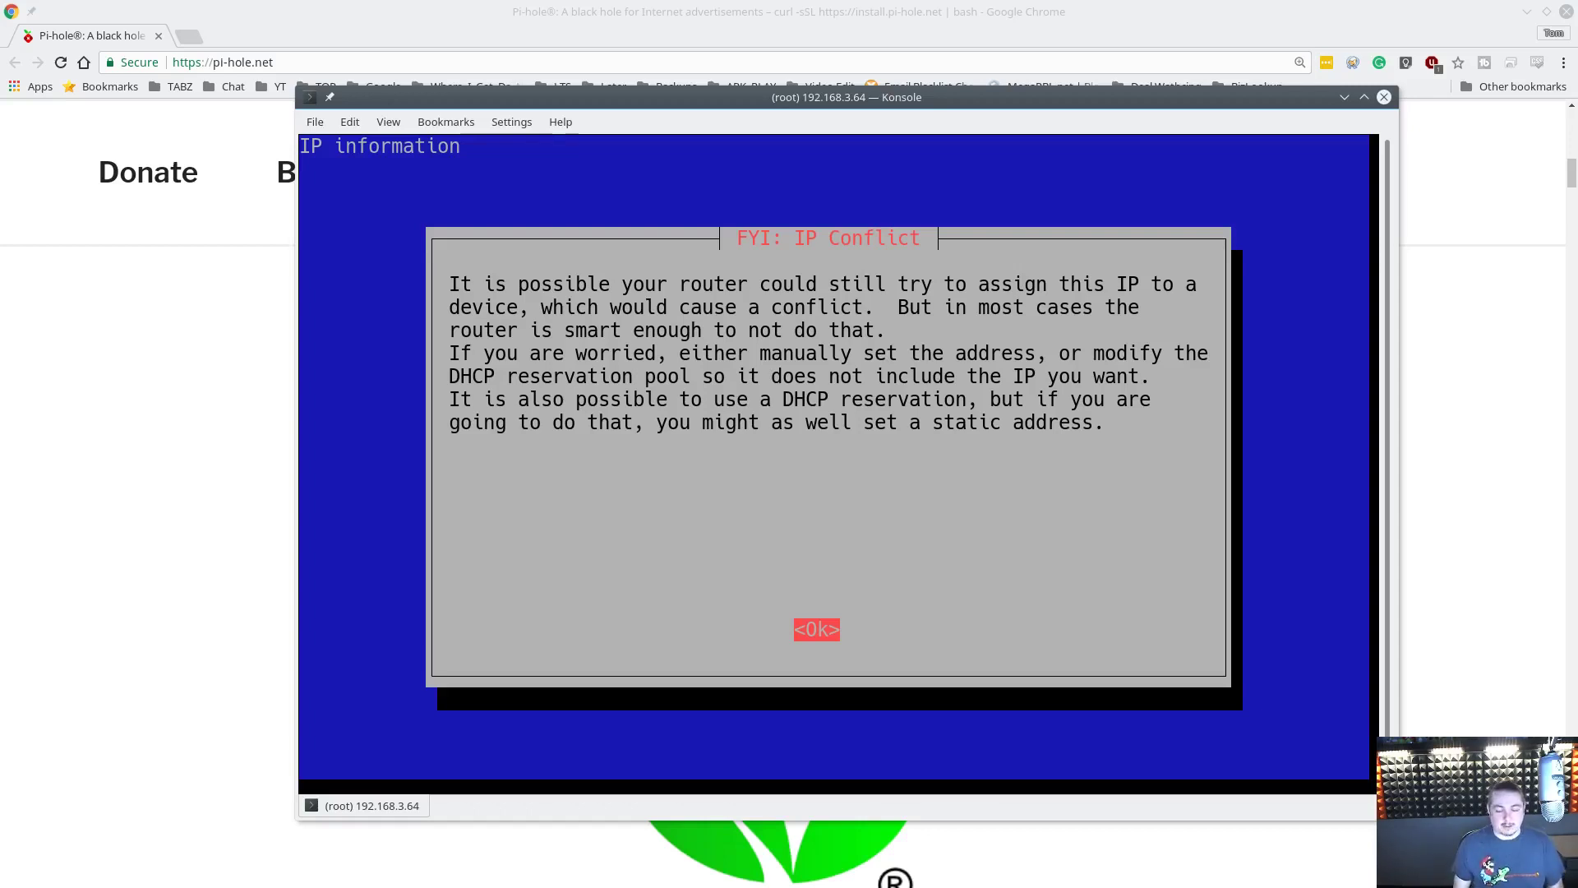
key("Return")
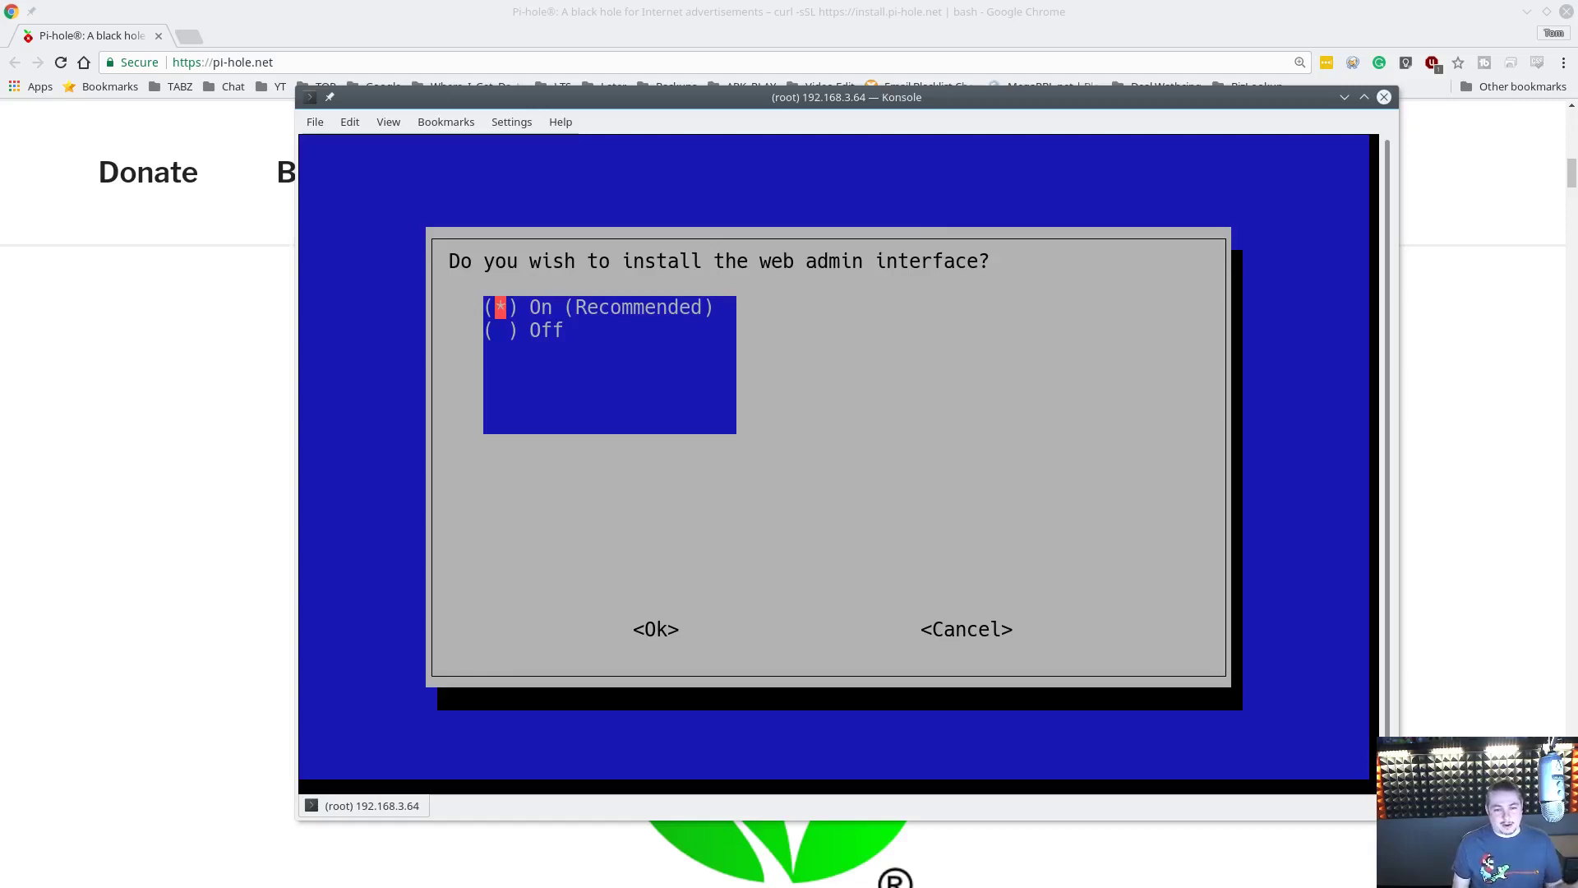
- Keep the web admin interface and query logging set to On, and let the installation run
key("Tab")
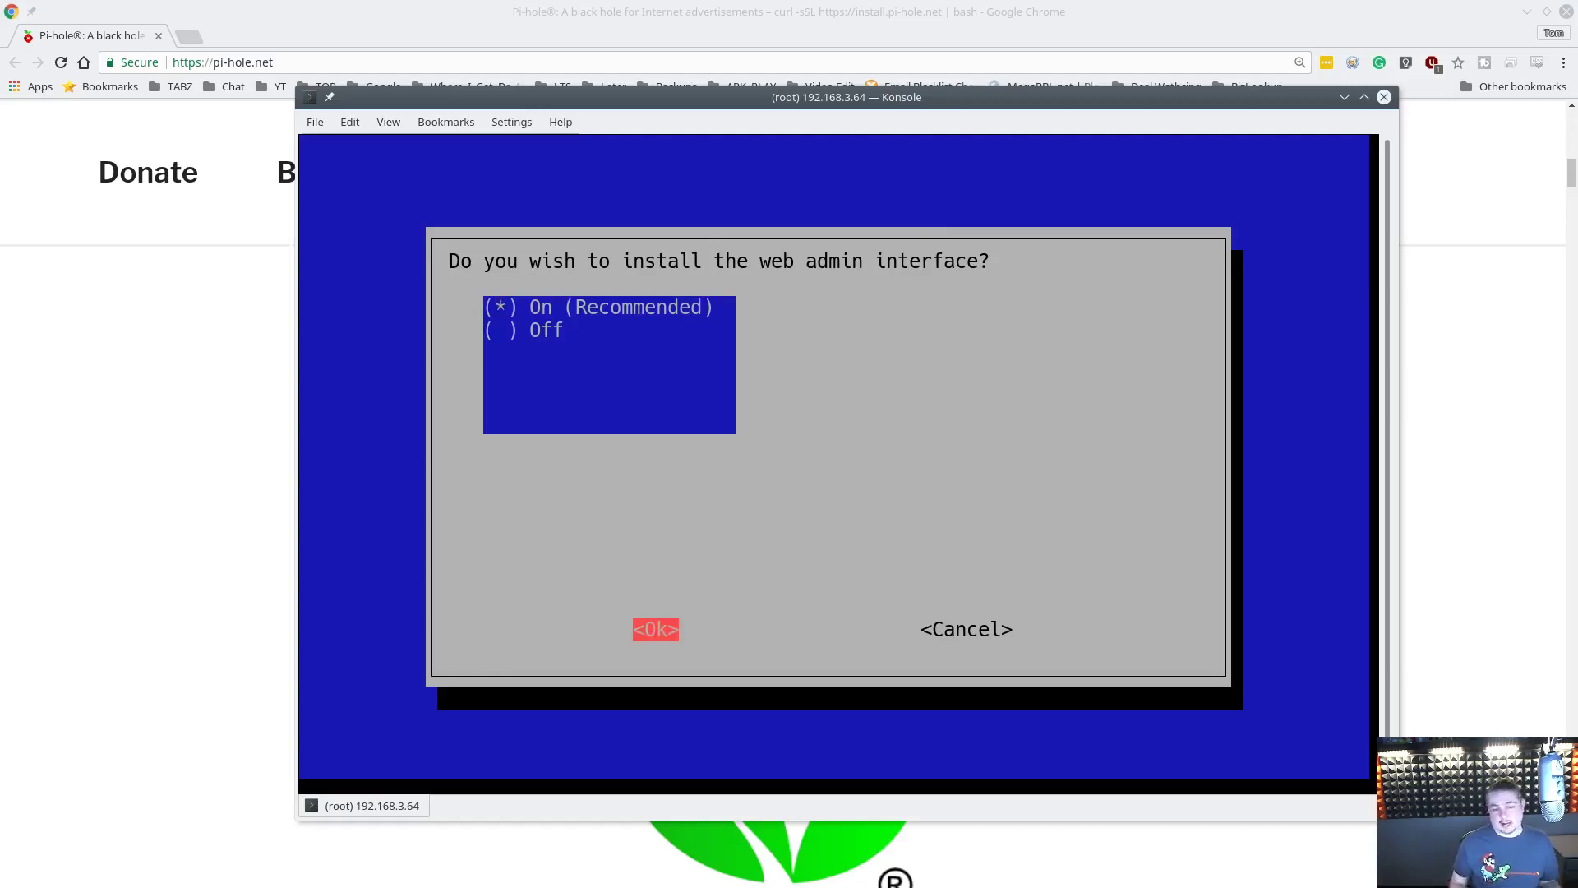
key("Return")
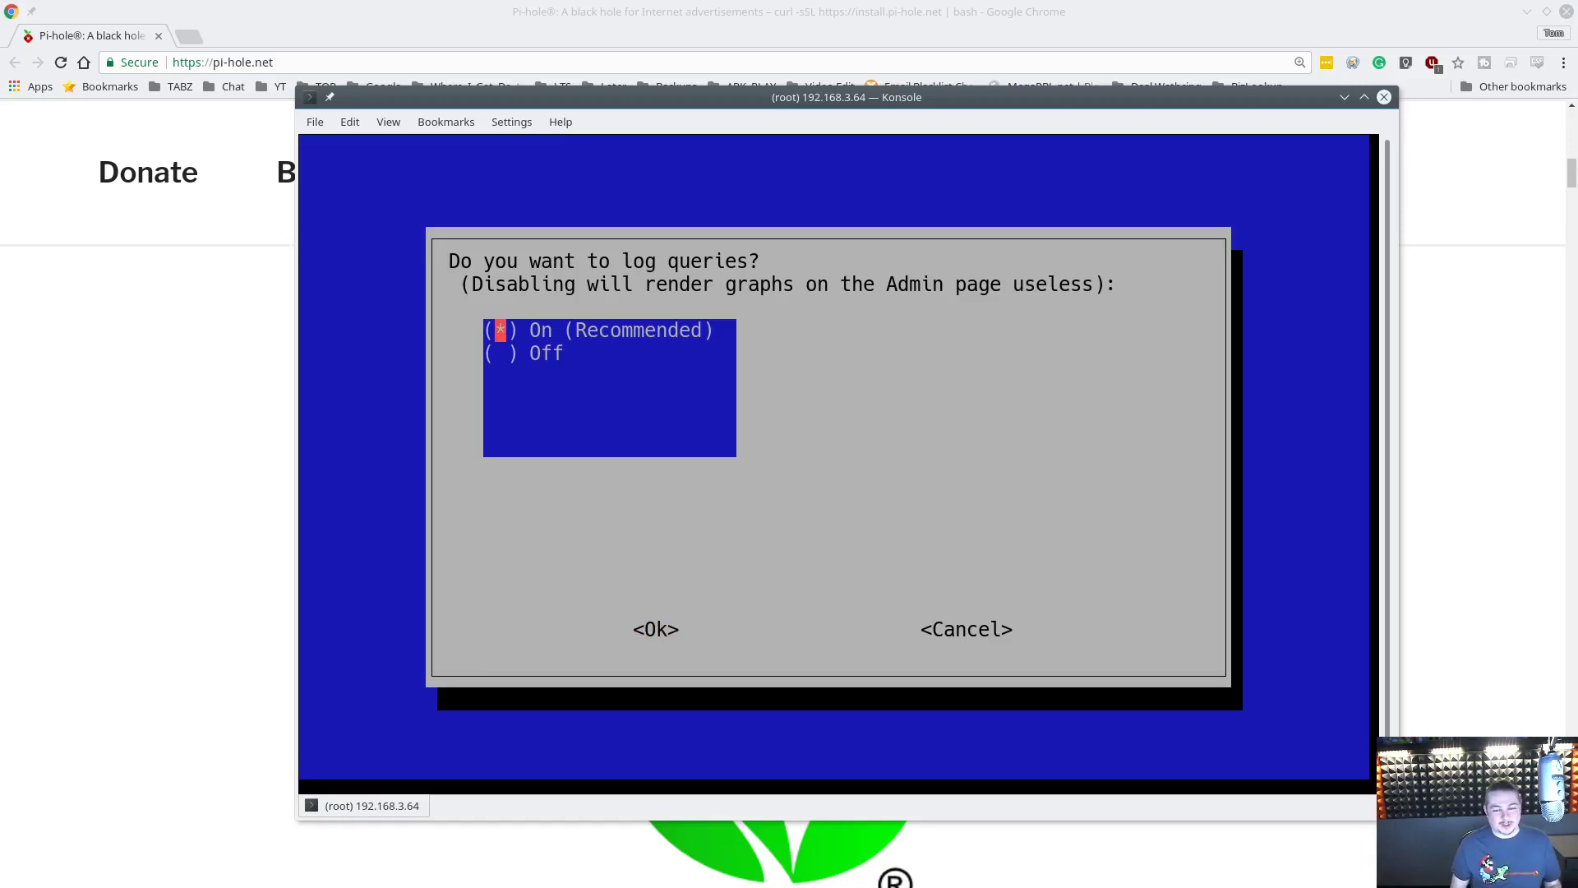
key("Tab")
key("Return")
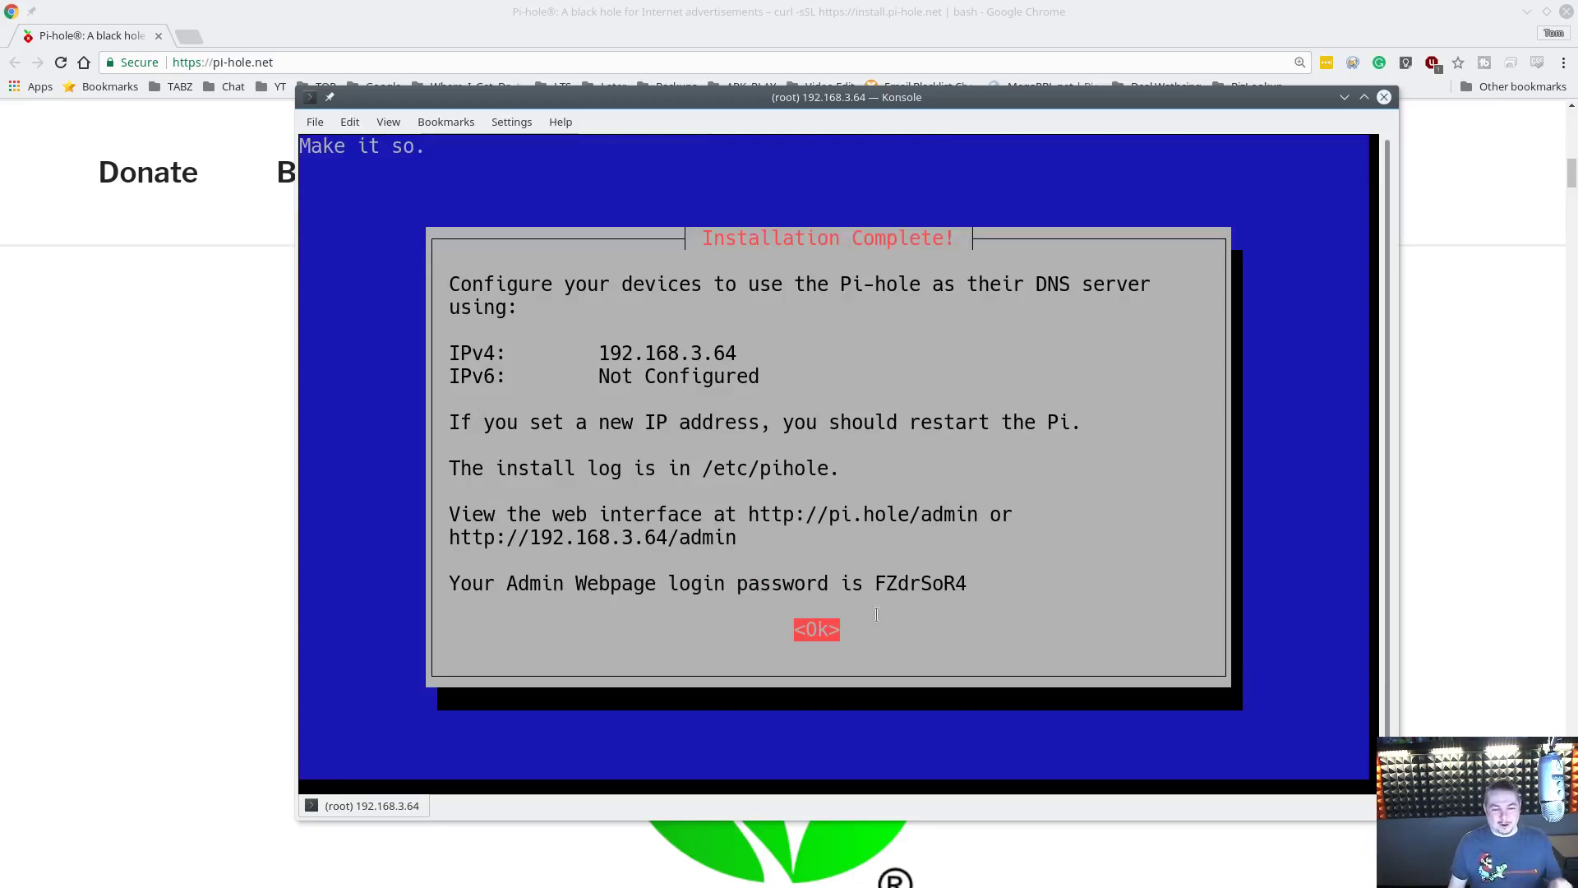
- Copy the admin webpage login password from the installation summary
left_click_drag(876, 584, 967, 583)
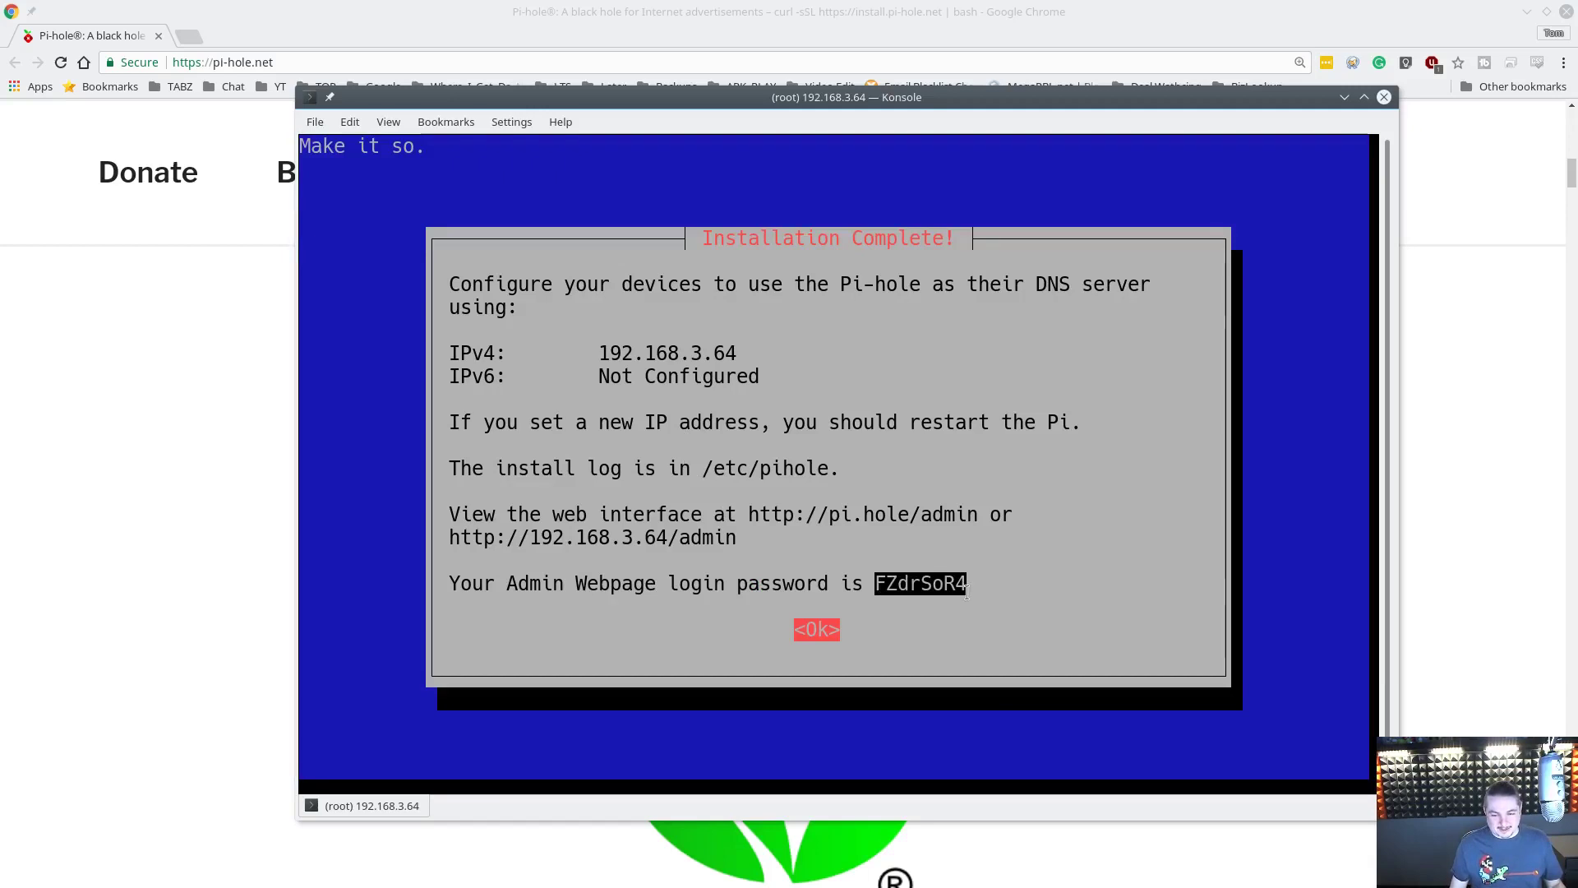
right_click(906, 591)
left_click(932, 601)
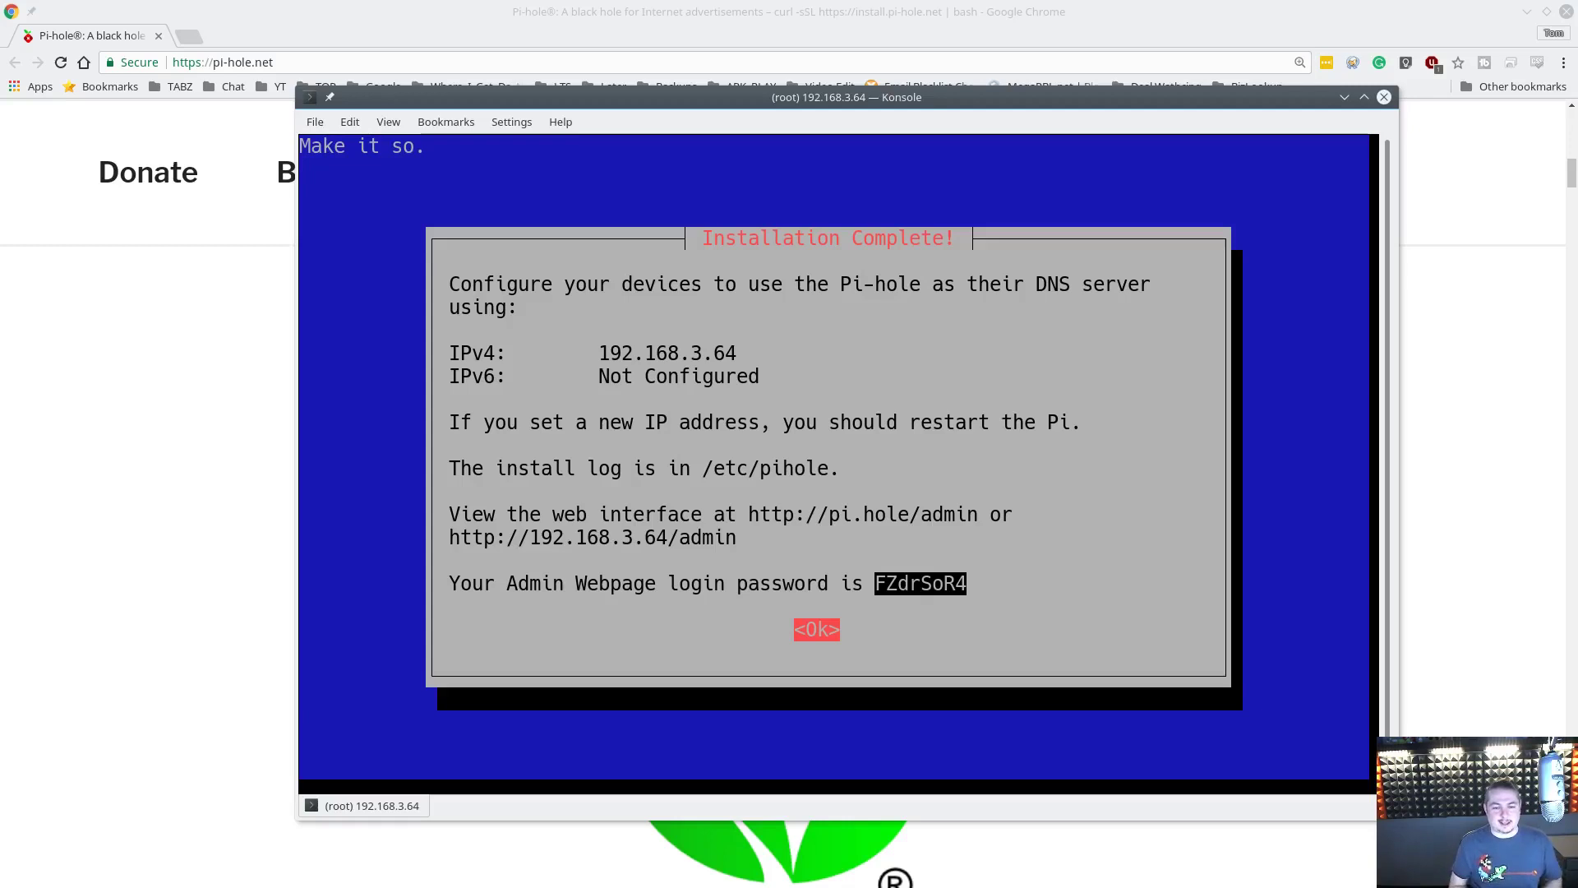
right_click(916, 580)
left_click(953, 589)
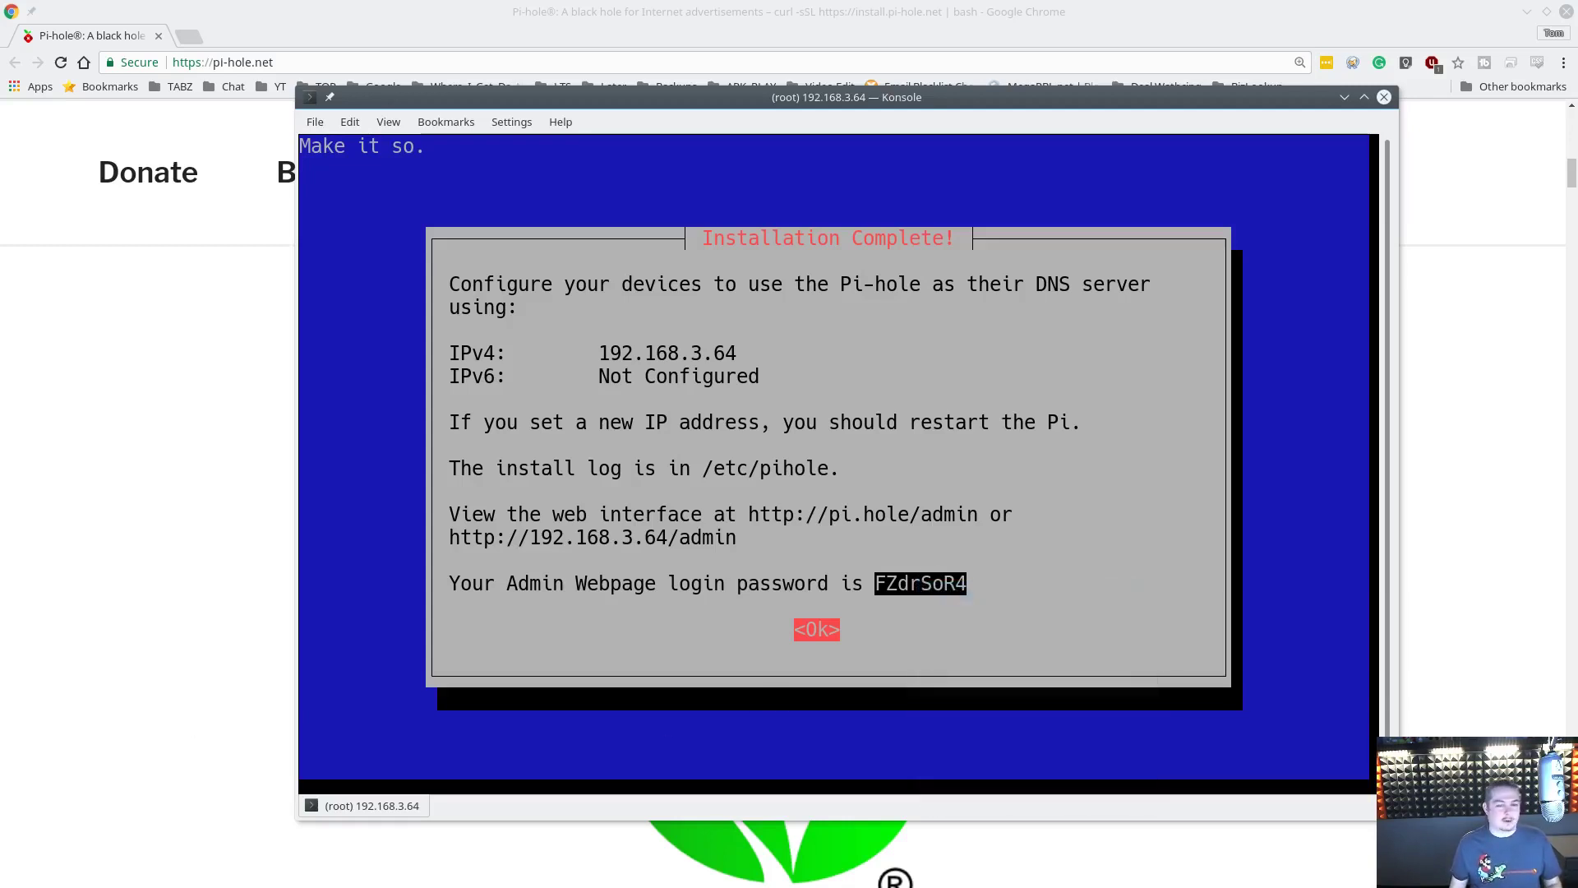
- Dismiss the installation summary to return to the shell prompt
key("alt+Tab")
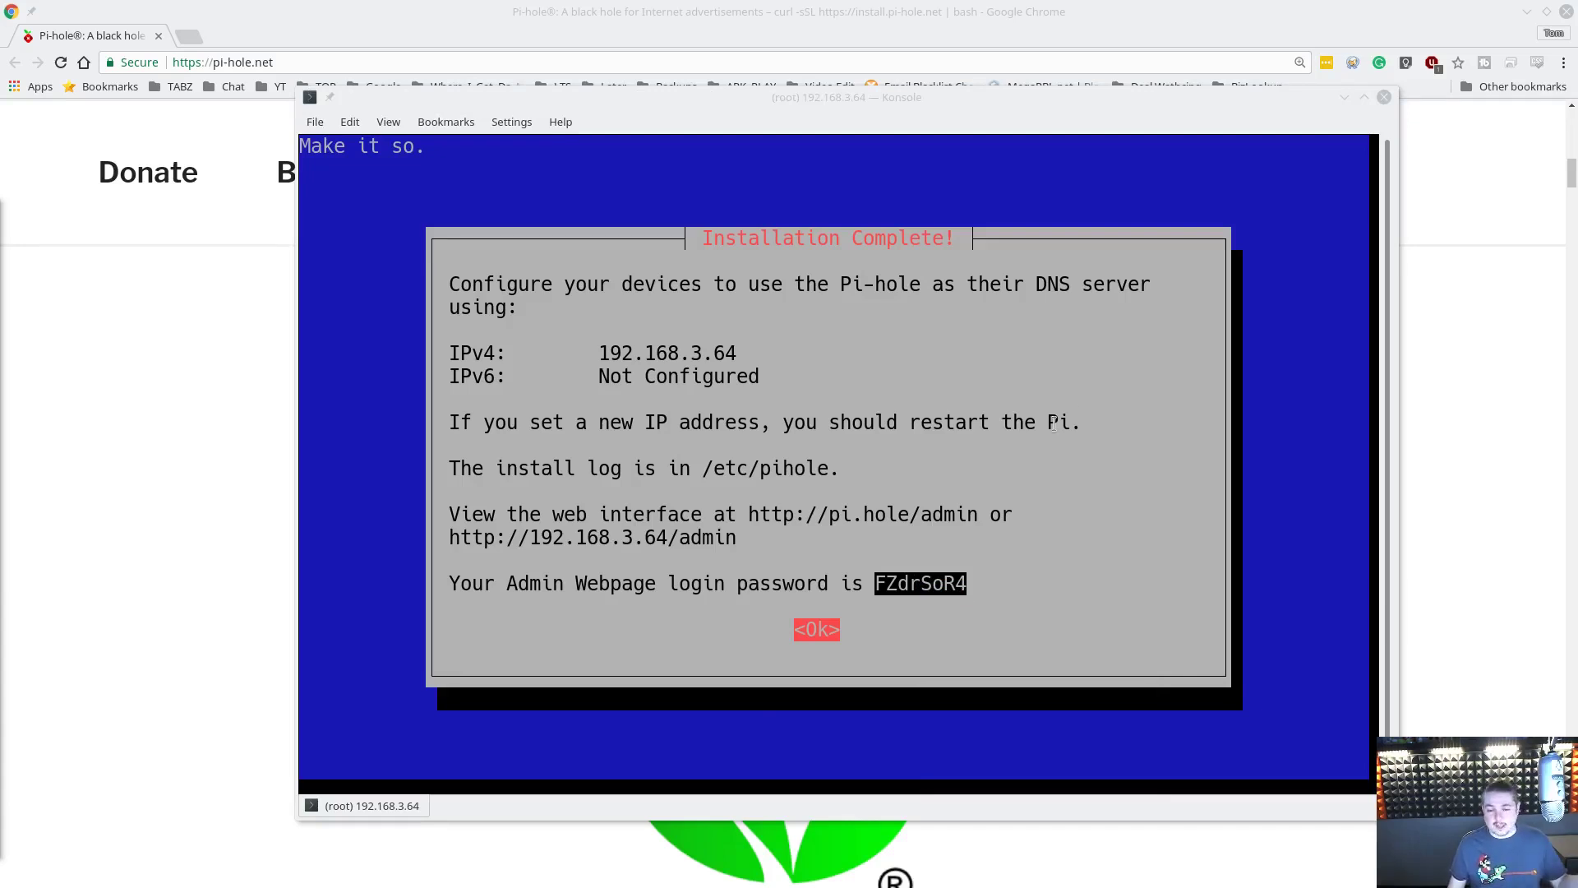
left_click(815, 647)
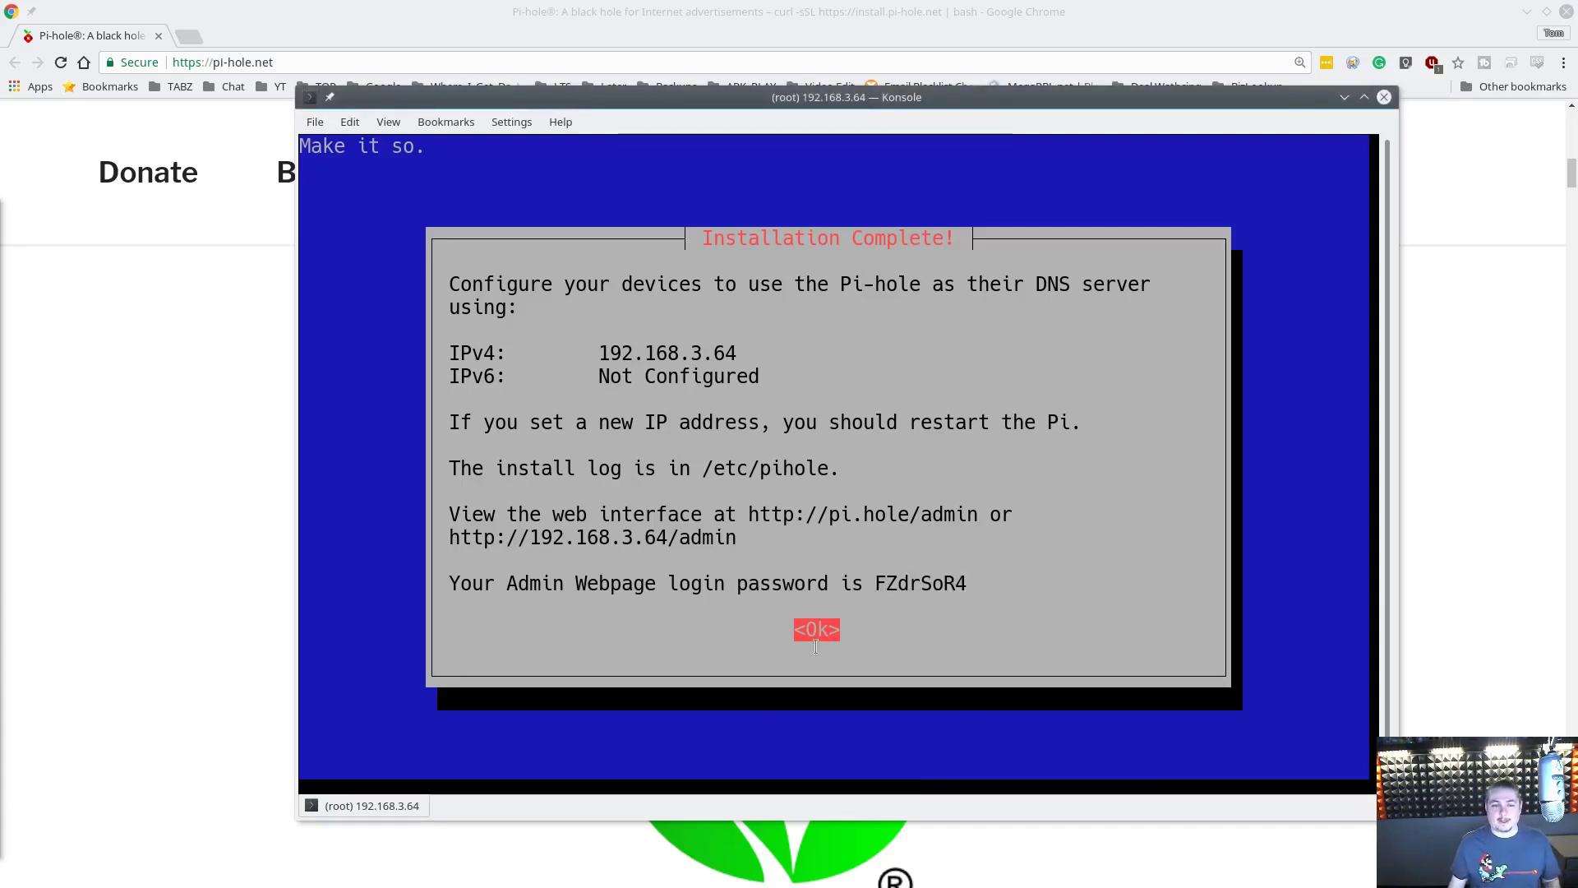
key("Return")
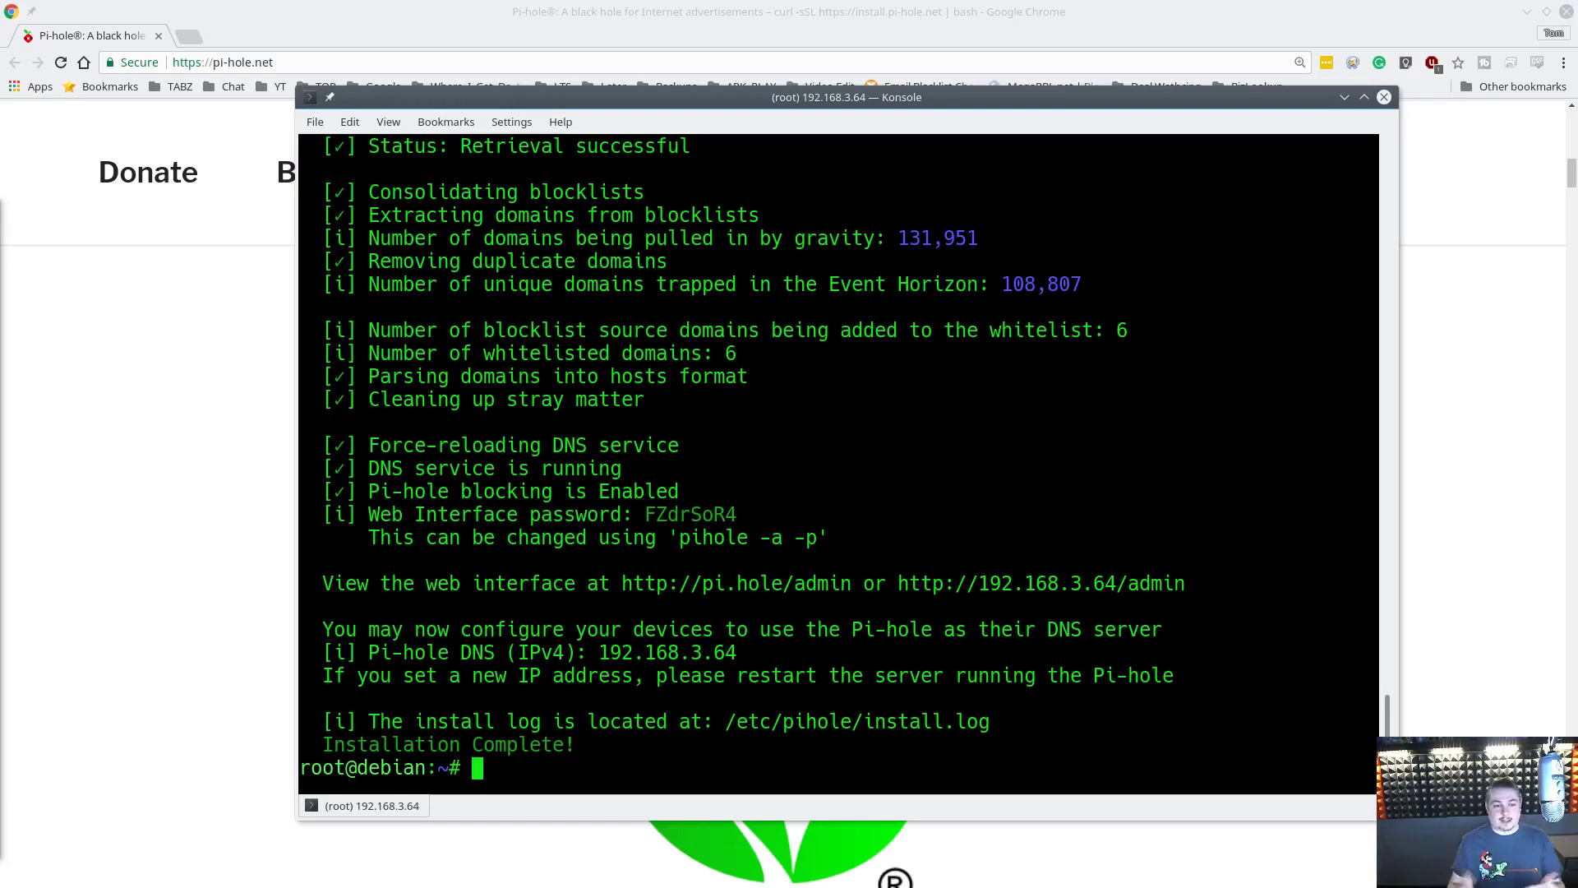
- Copy the server's eth0 IPv4 address from the output of "ip addr" and open 192.168.3.64/admin in Chrome
type("ip addr")
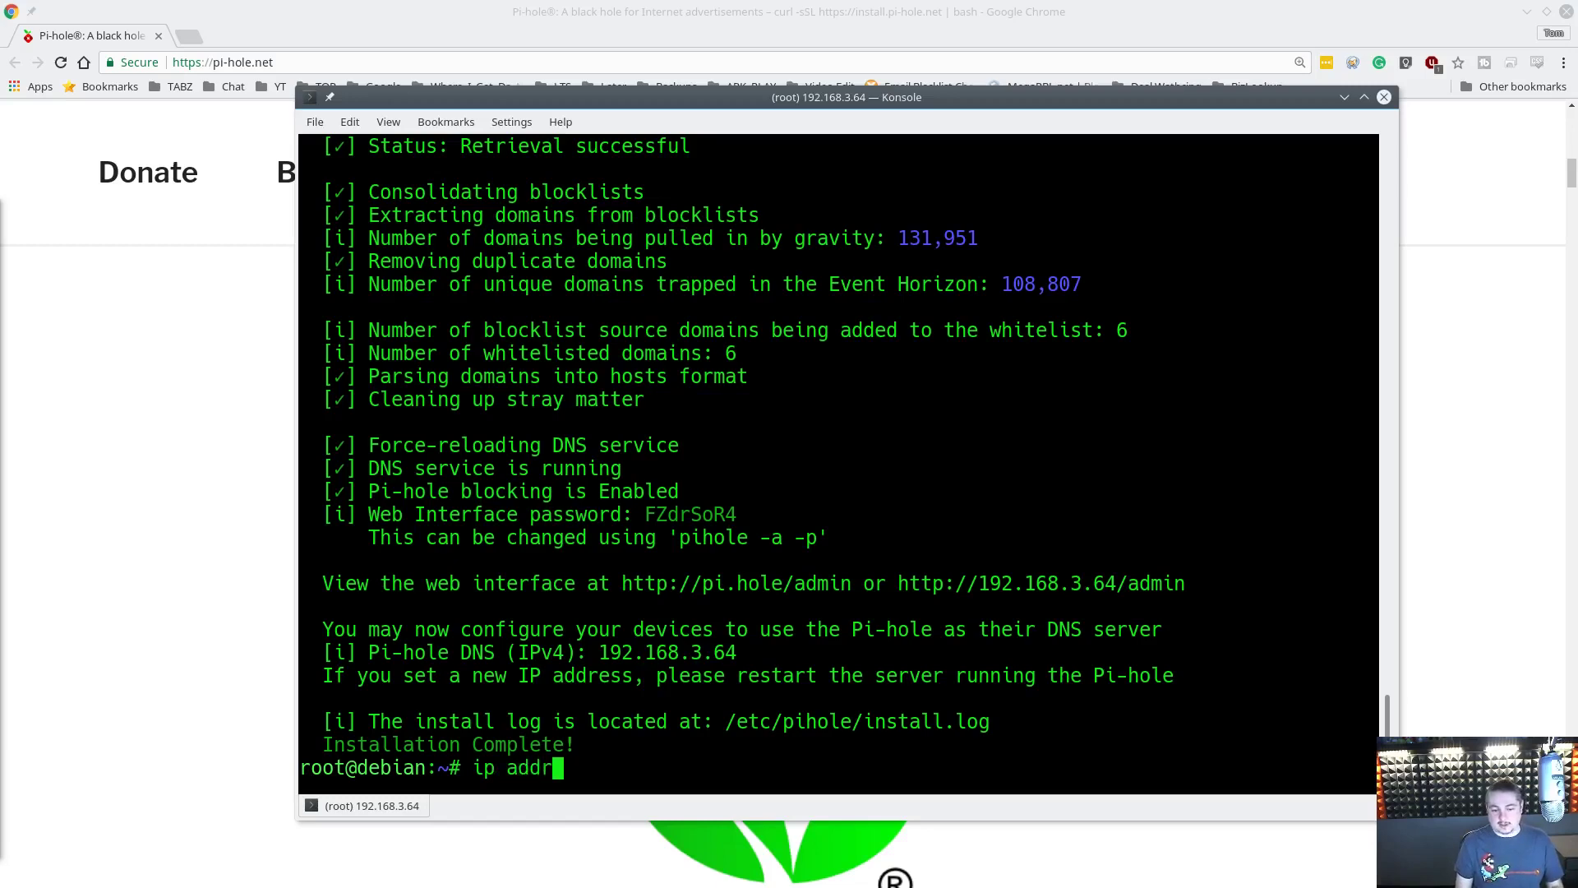
key("Return")
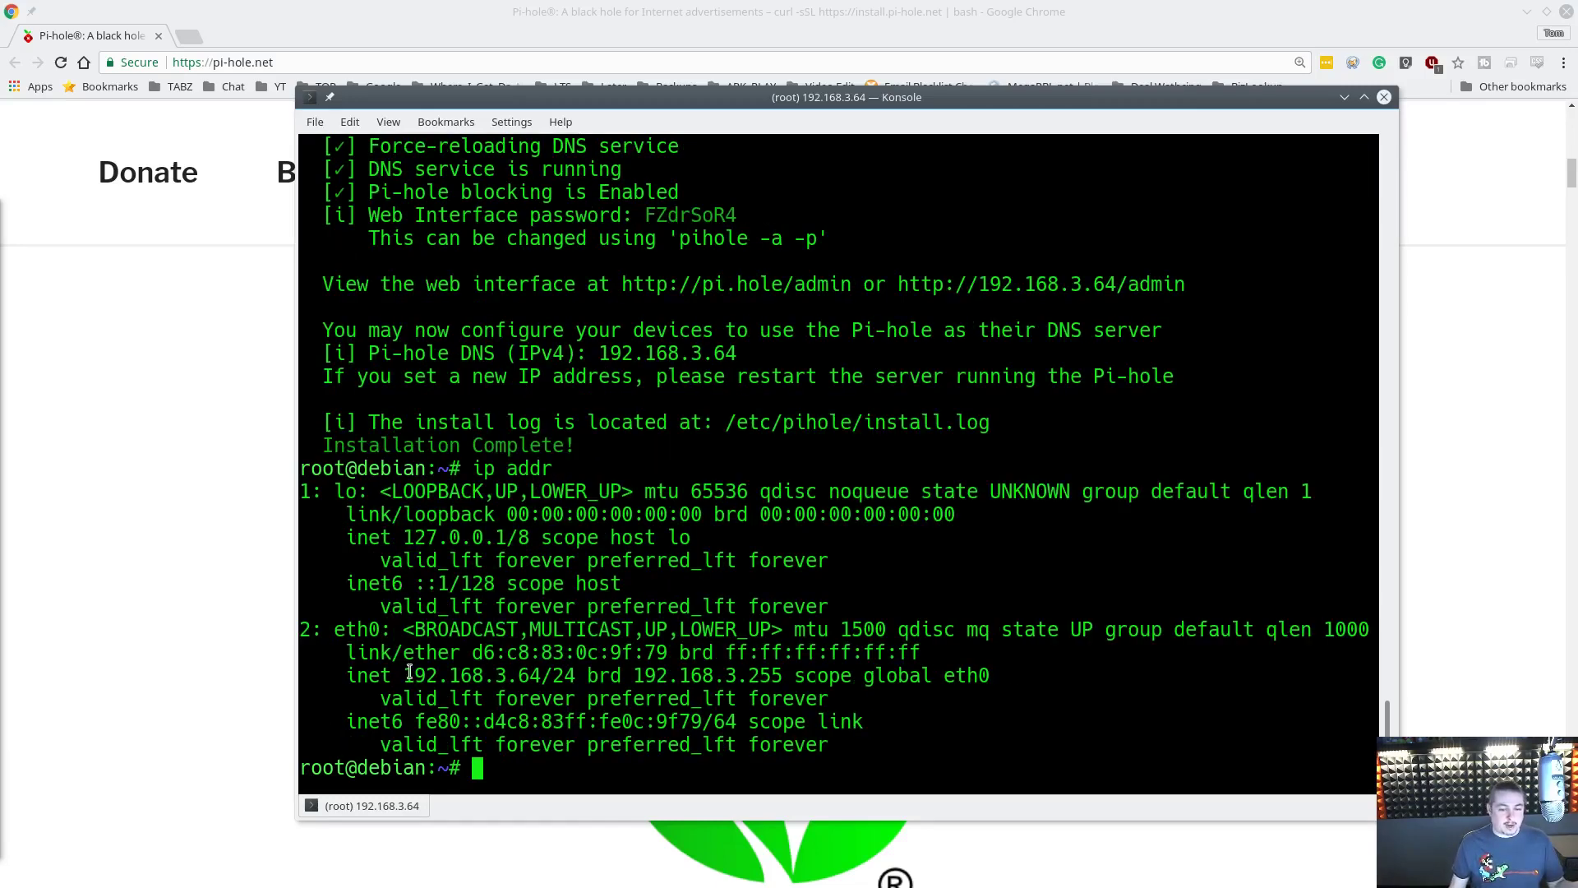
left_click_drag(413, 674, 542, 676)
right_click(536, 694)
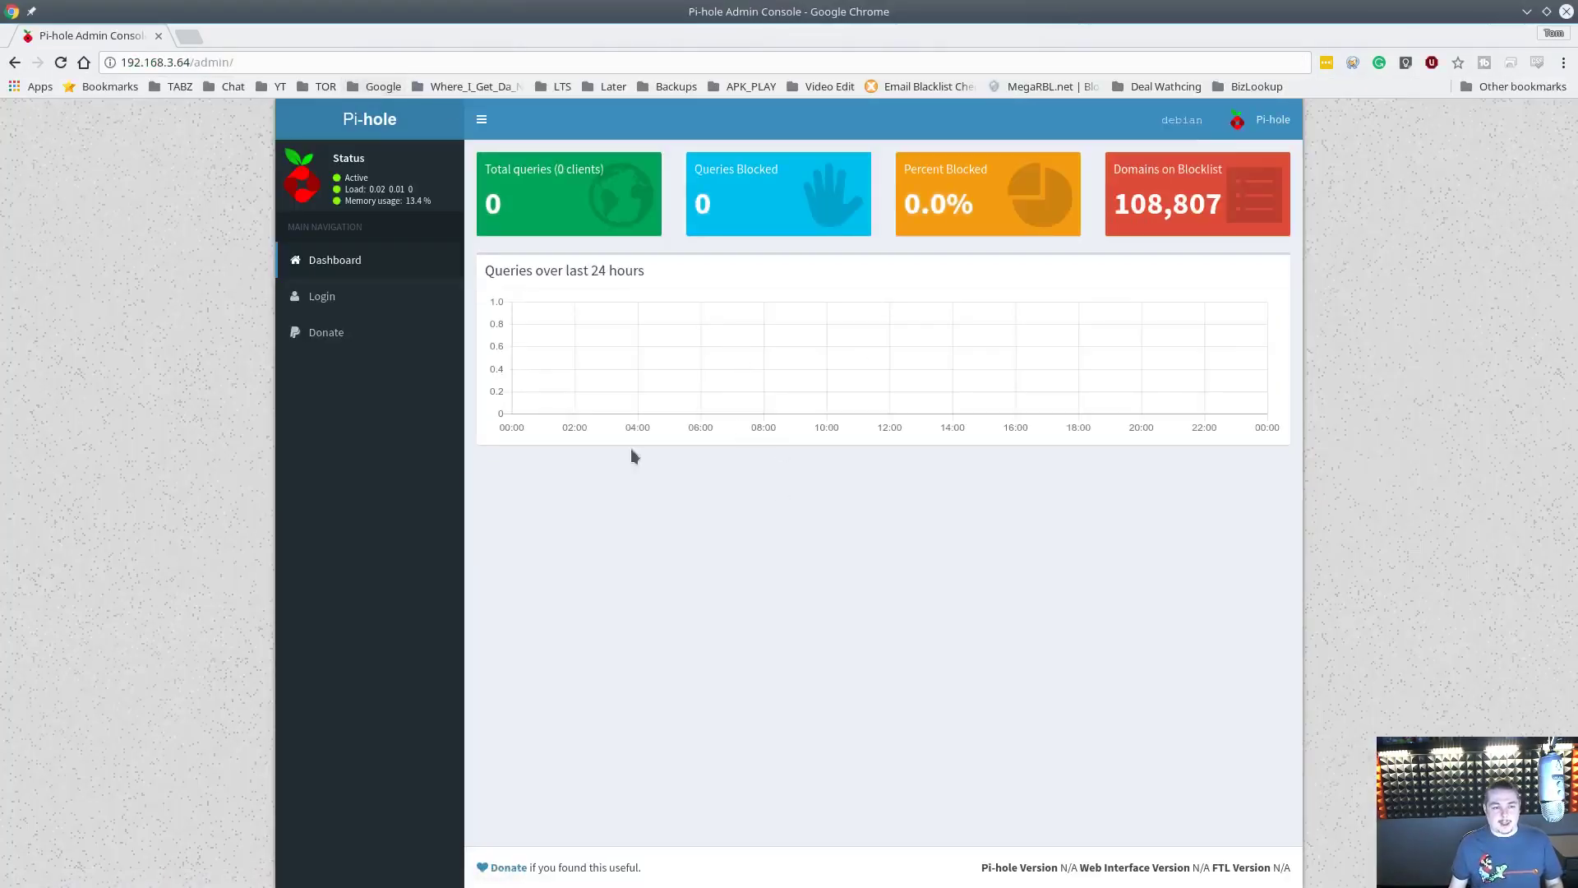
- Log in to the Pi-hole admin console with the copied admin password
left_click(411, 305)
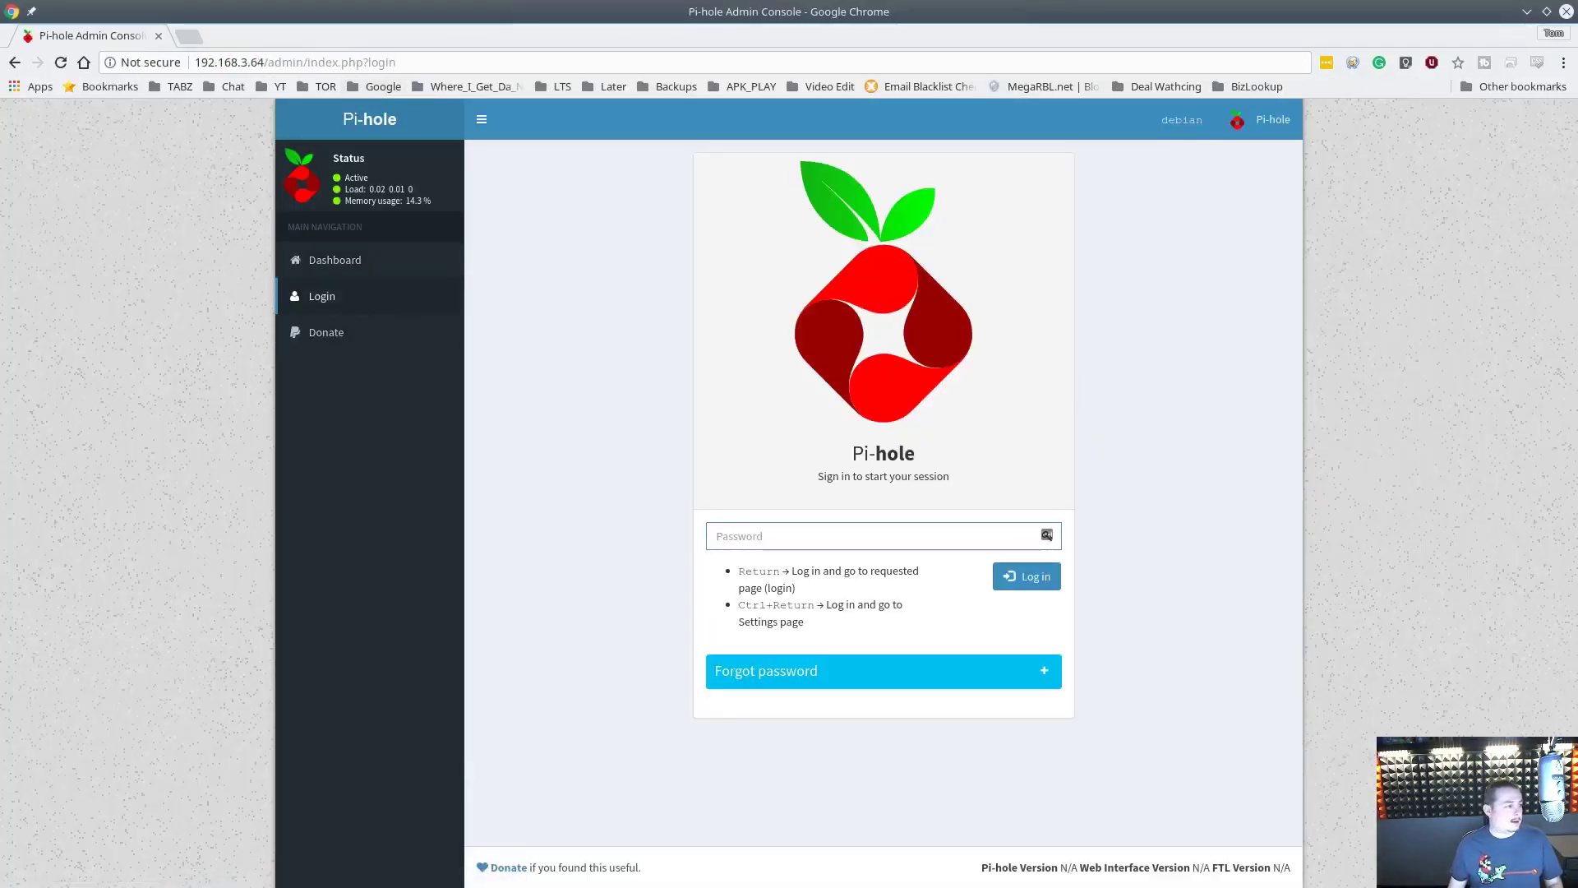
left_click(950, 539)
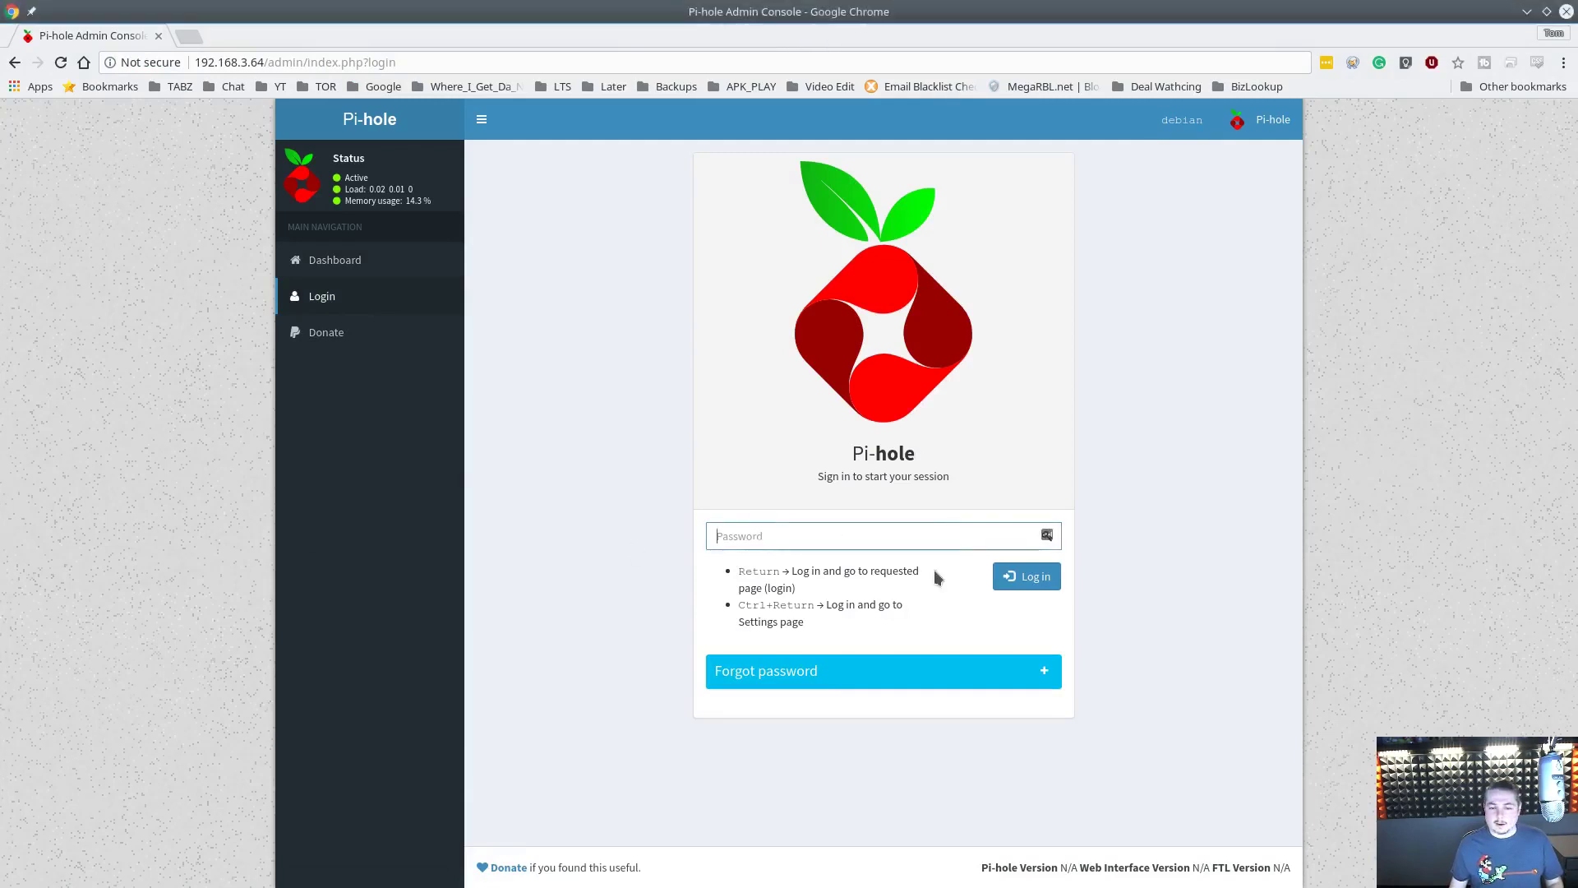
key("ctrl+v")
left_click(1027, 576)
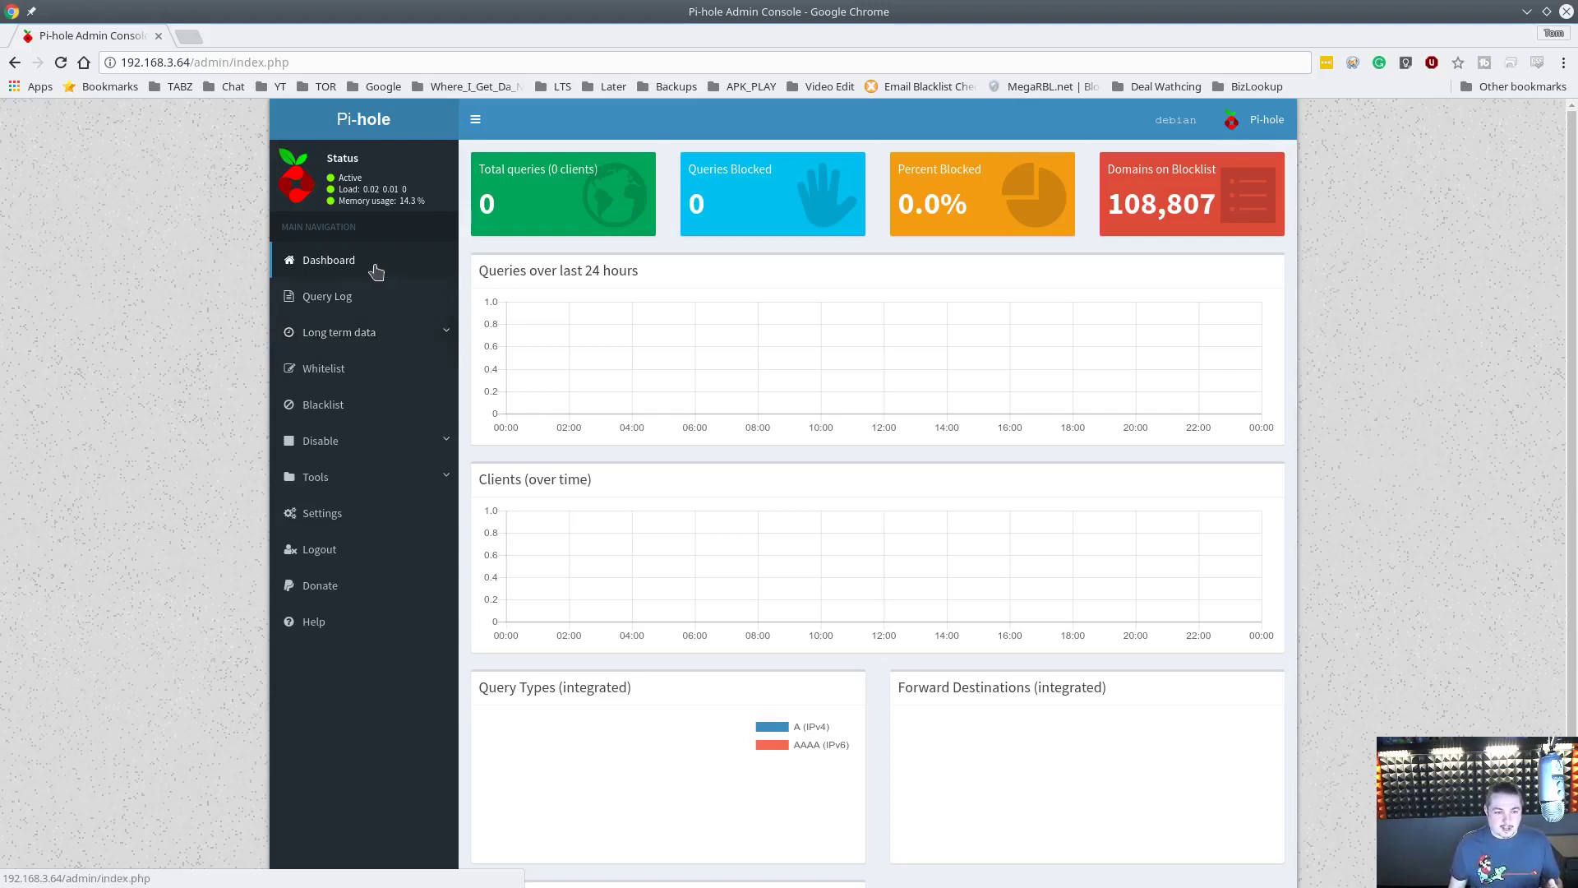
- Look through the admin console's query log, tools, system settings and block lists
left_click(371, 301)
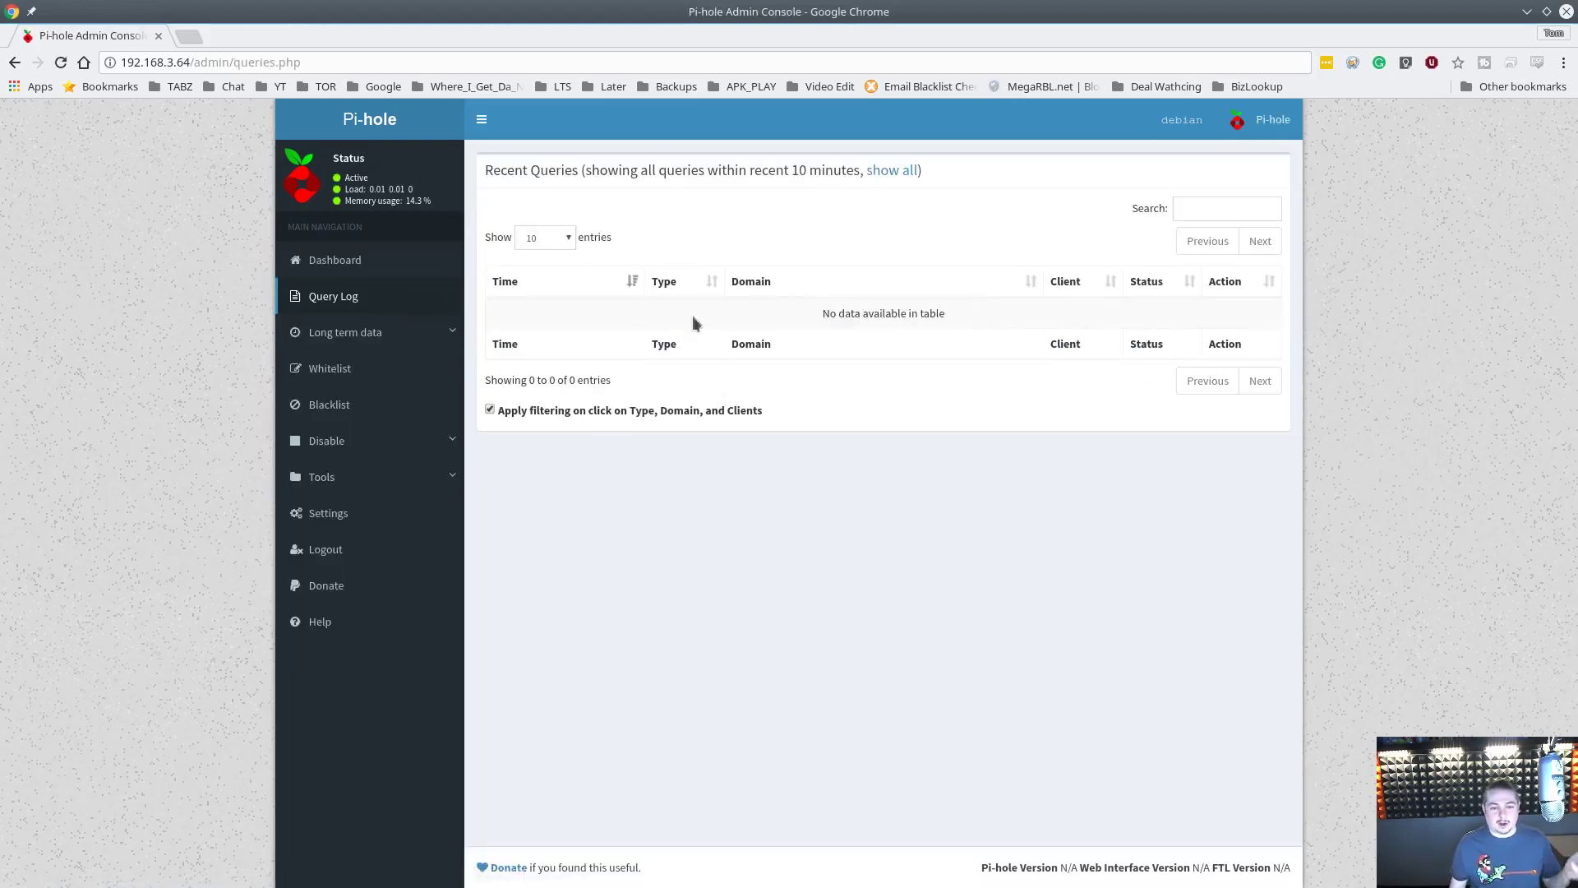
left_click(366, 490)
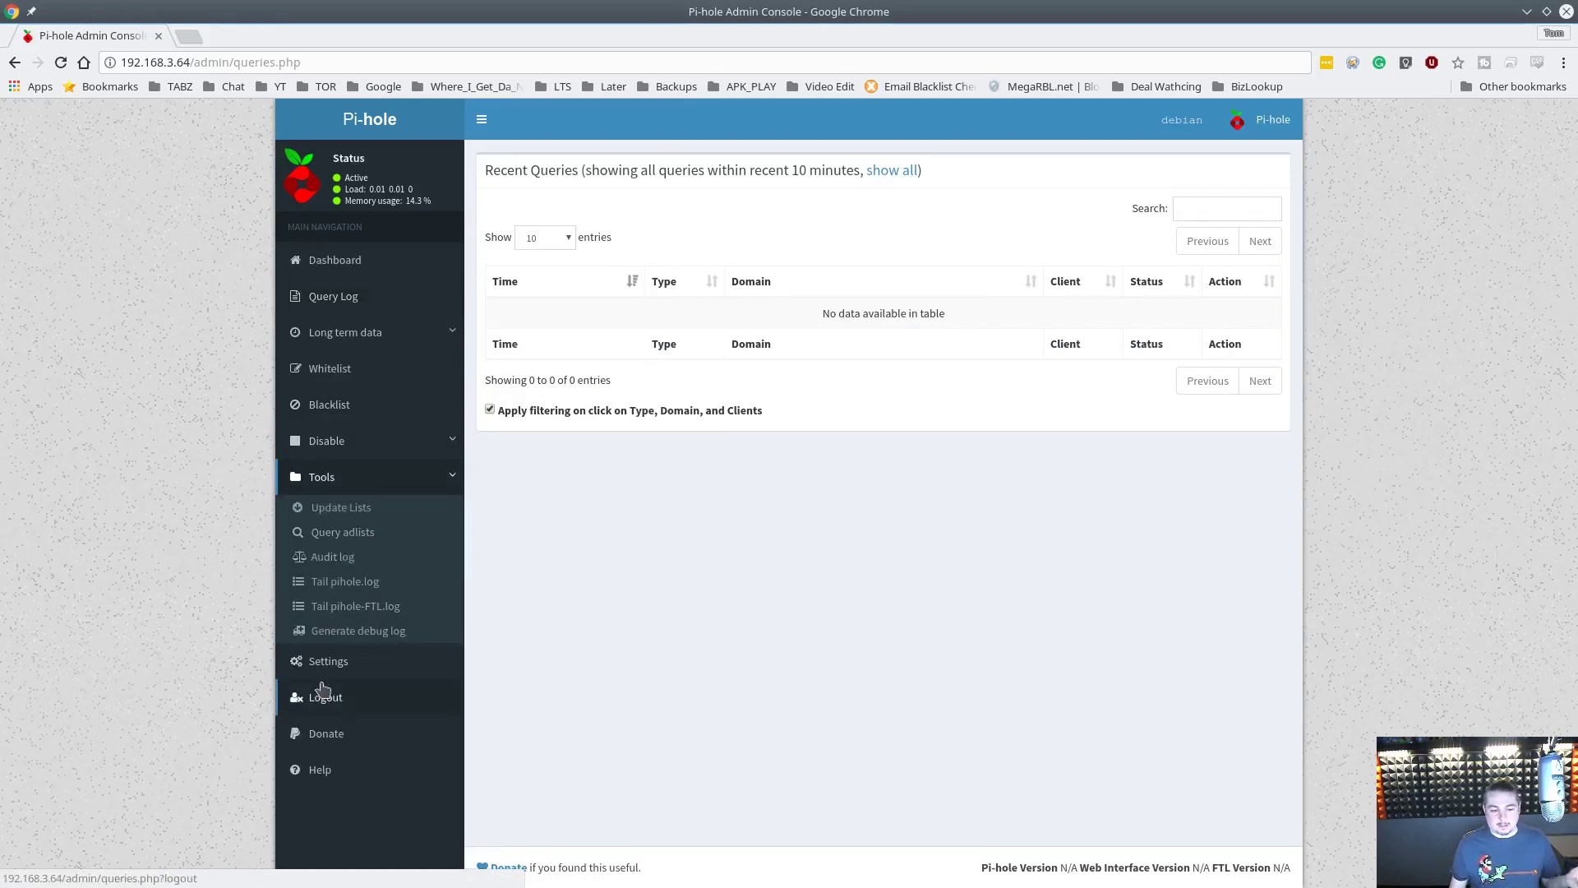
left_click(394, 666)
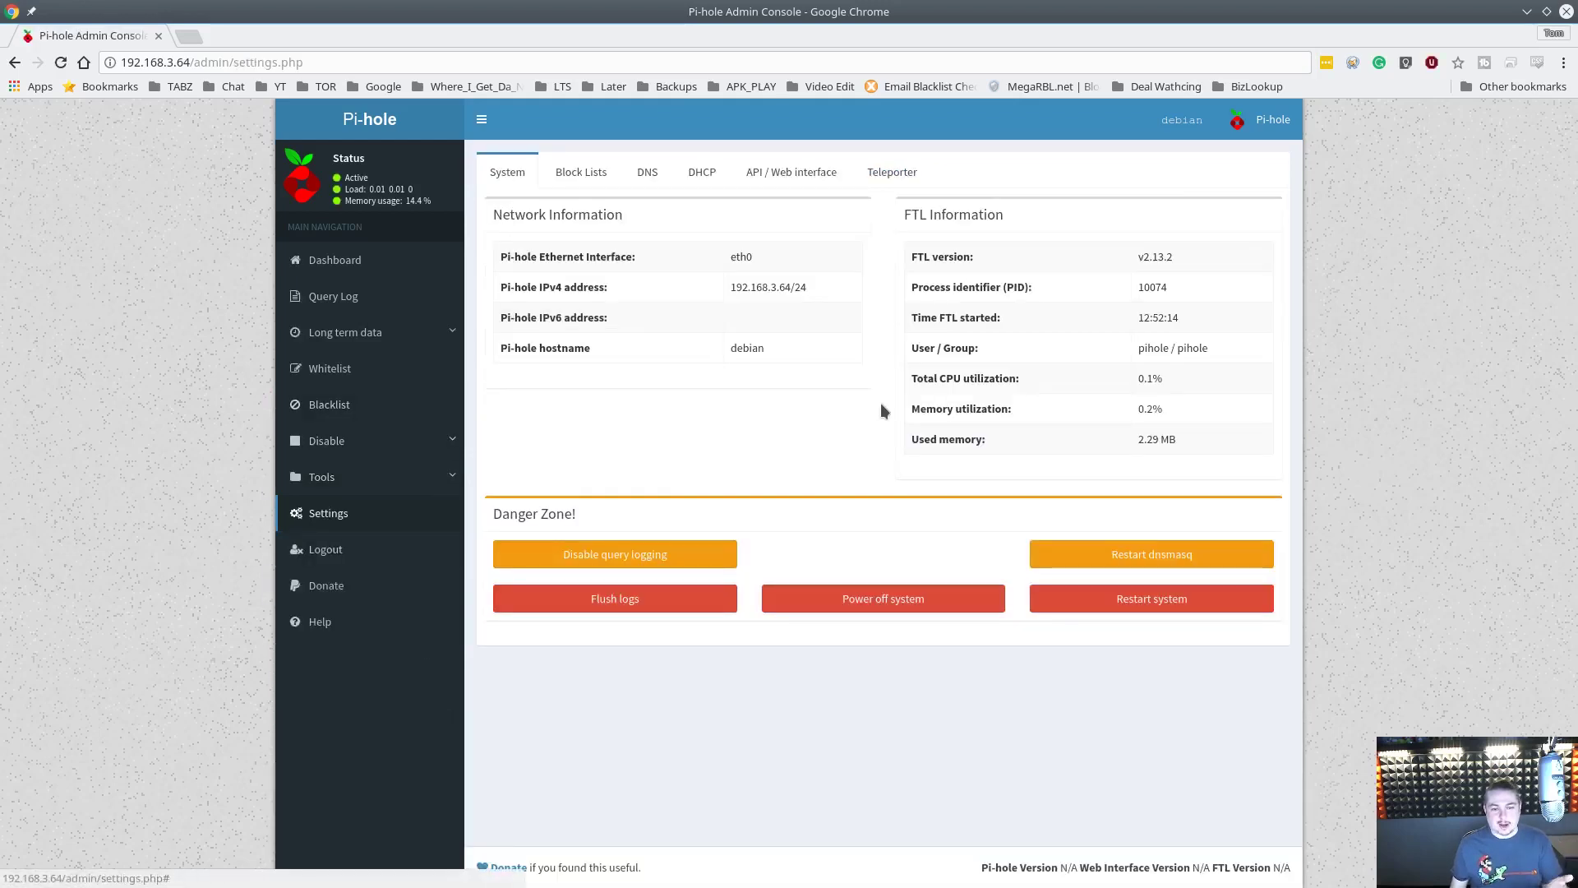
left_click(580, 177)
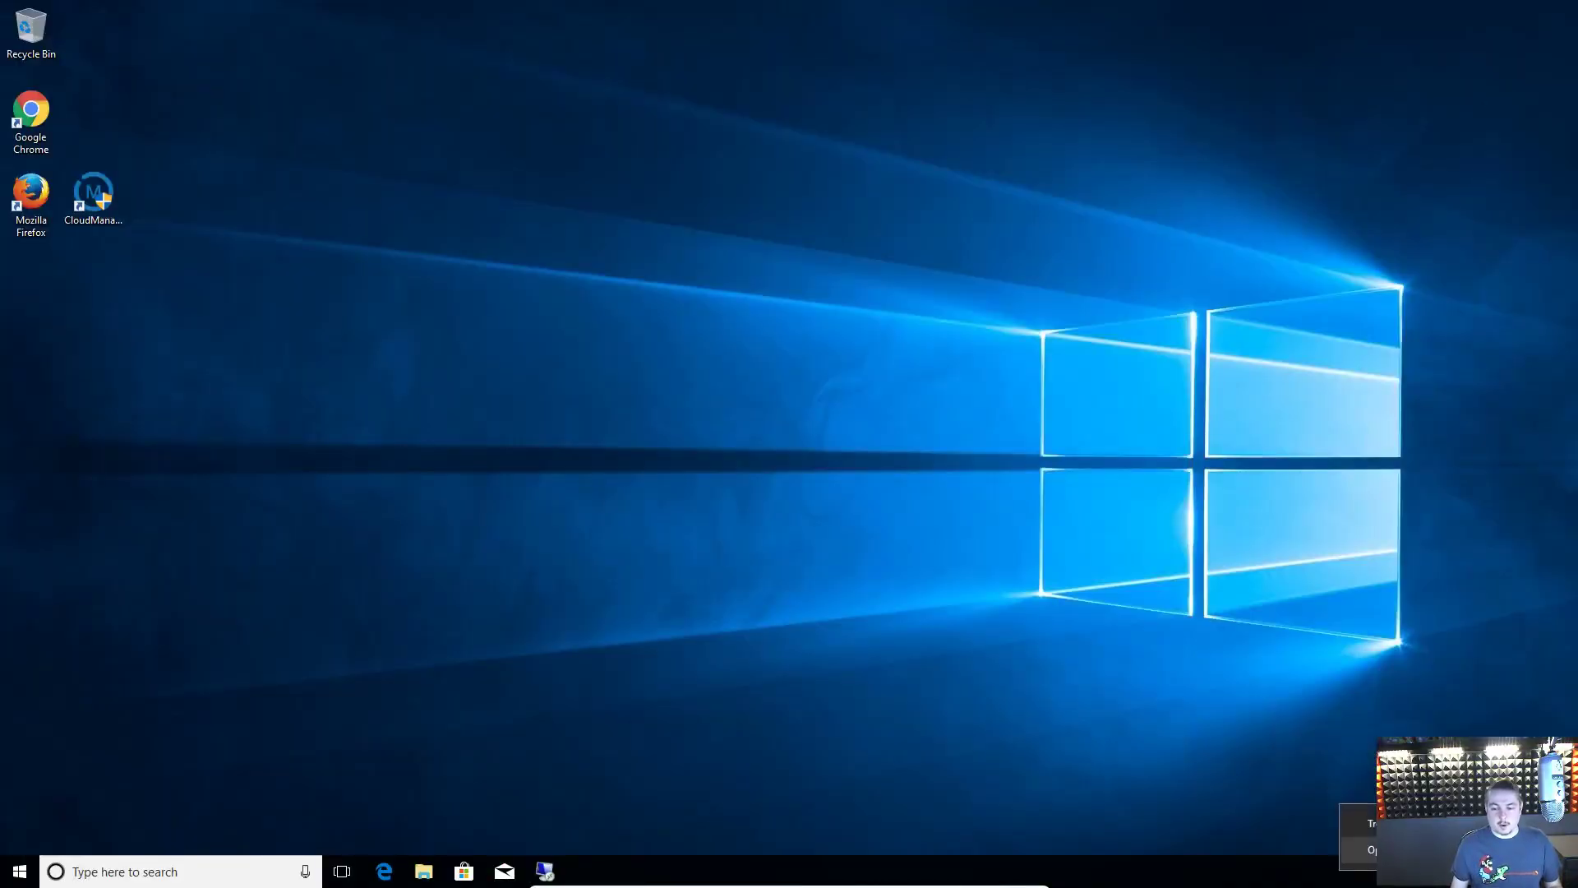
- Switch to the Windows 10 desktop and open the Local Area Connection adapter's properties from the network settings
left_click(1430, 850)
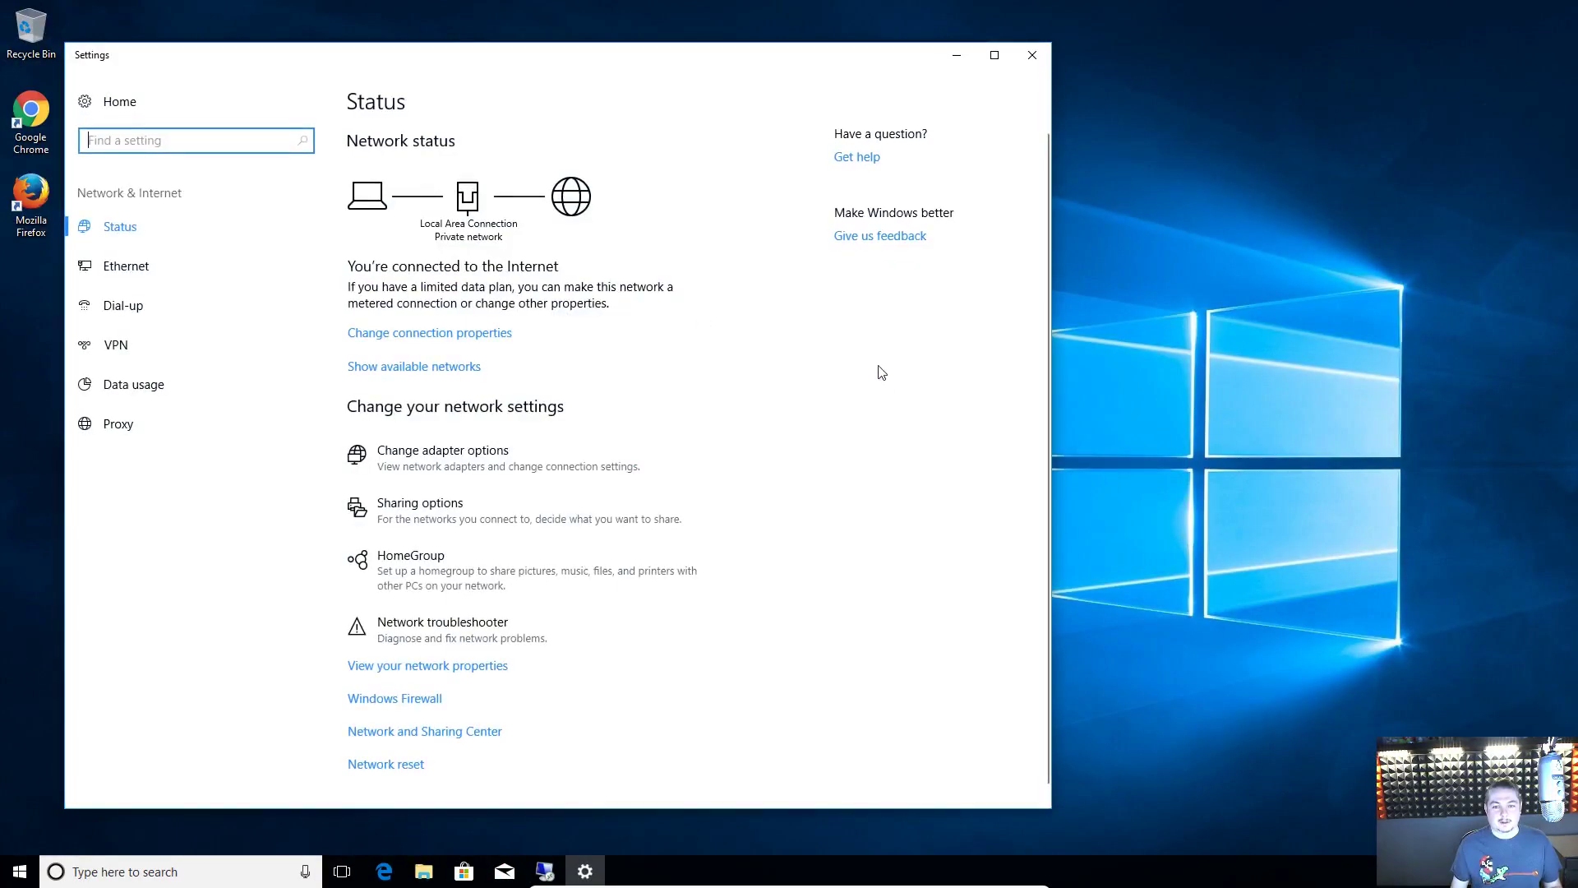
left_click(479, 201)
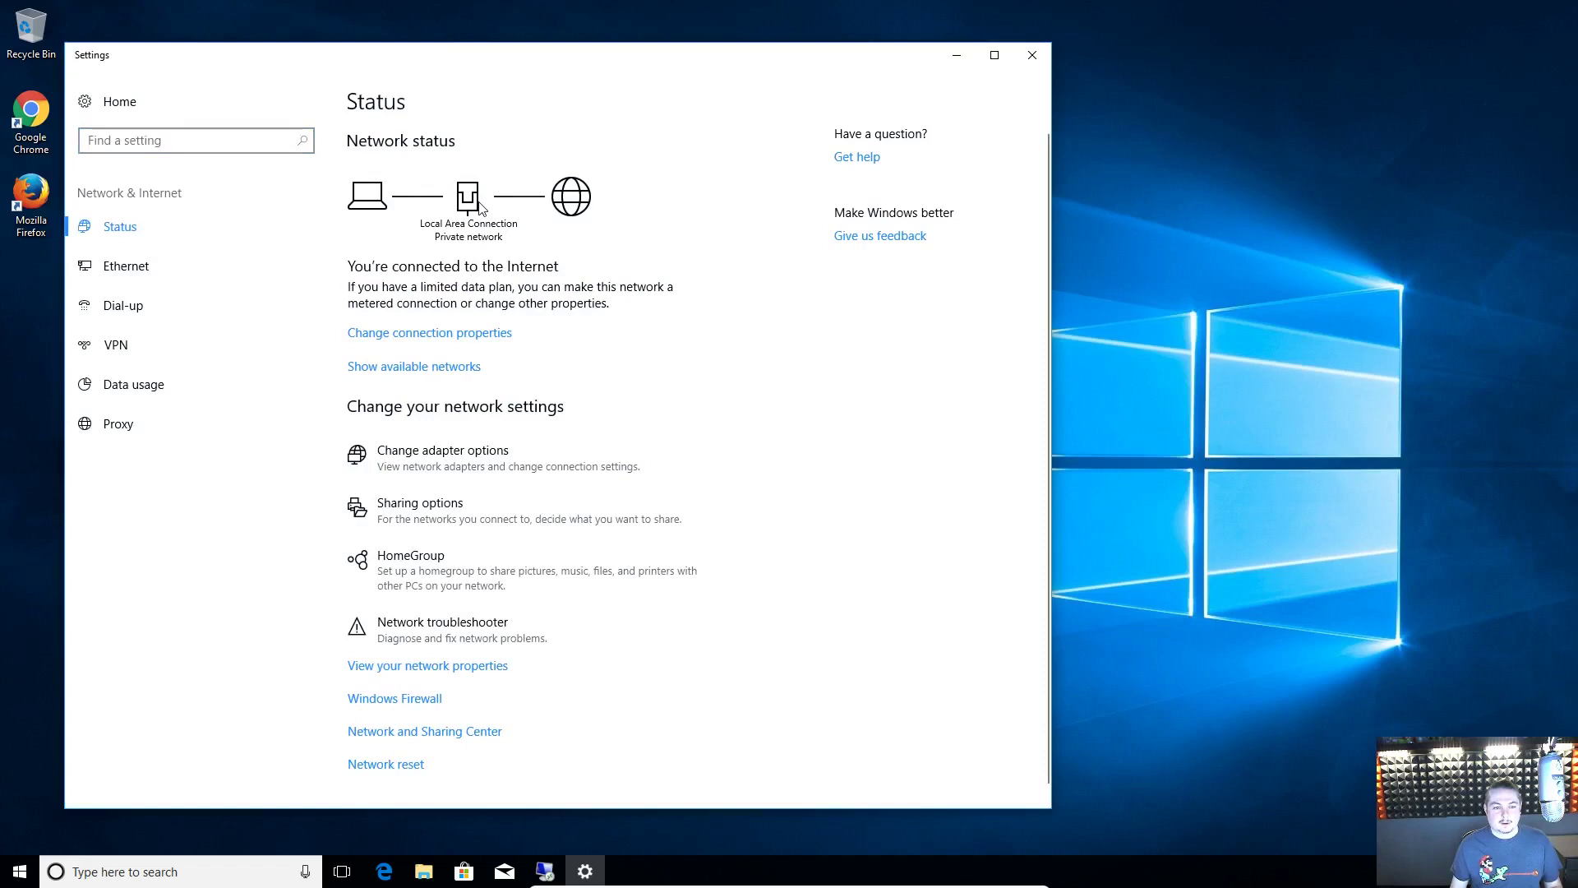
left_click(160, 266)
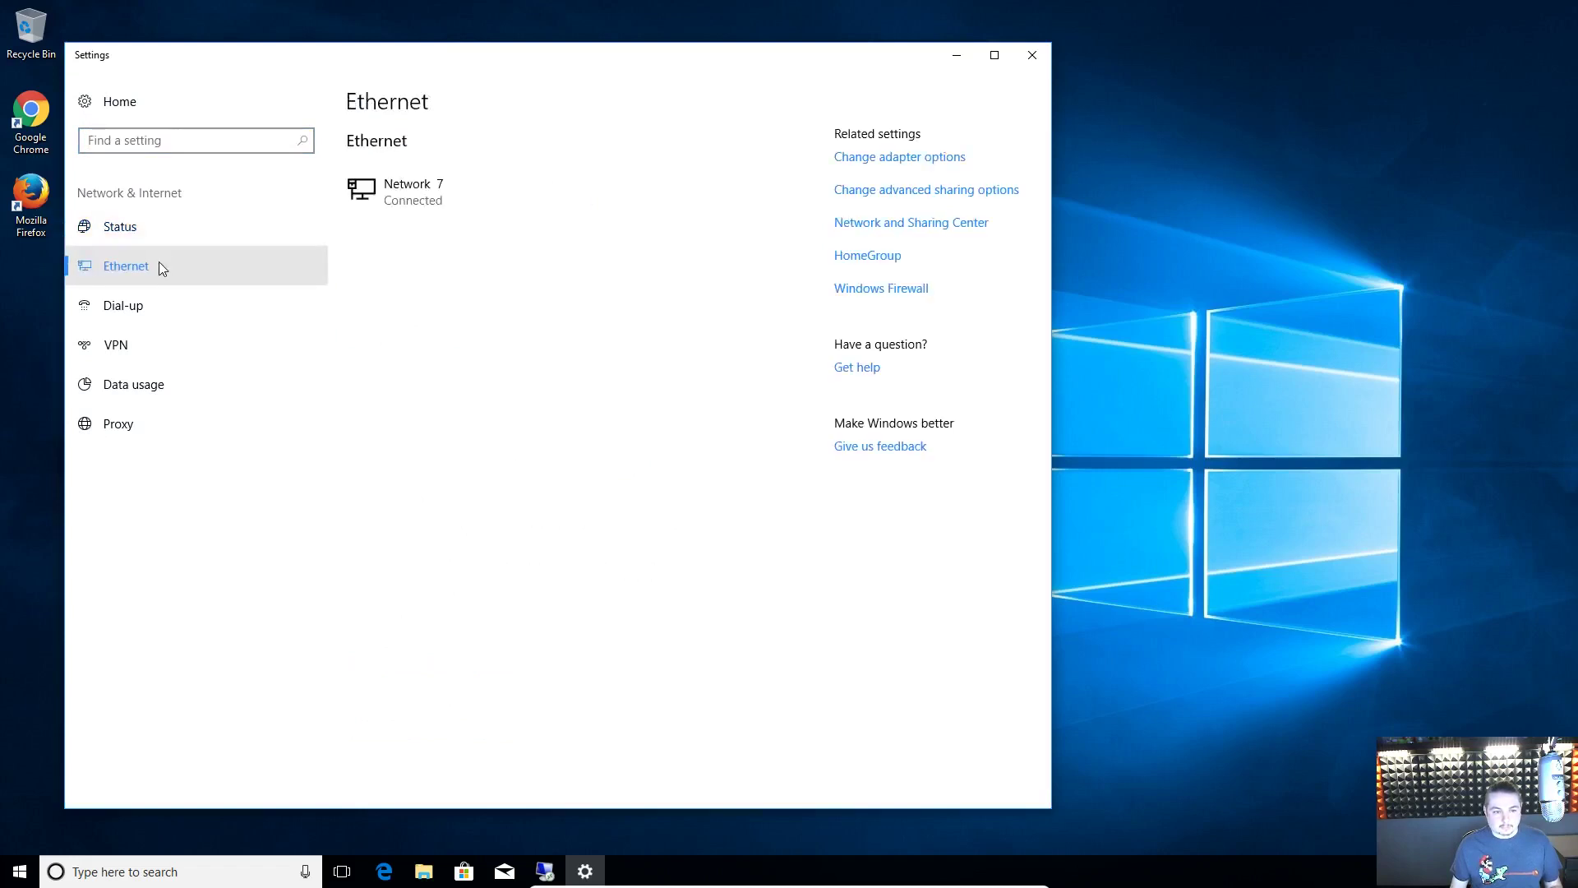
left_click(930, 164)
right_click(497, 300)
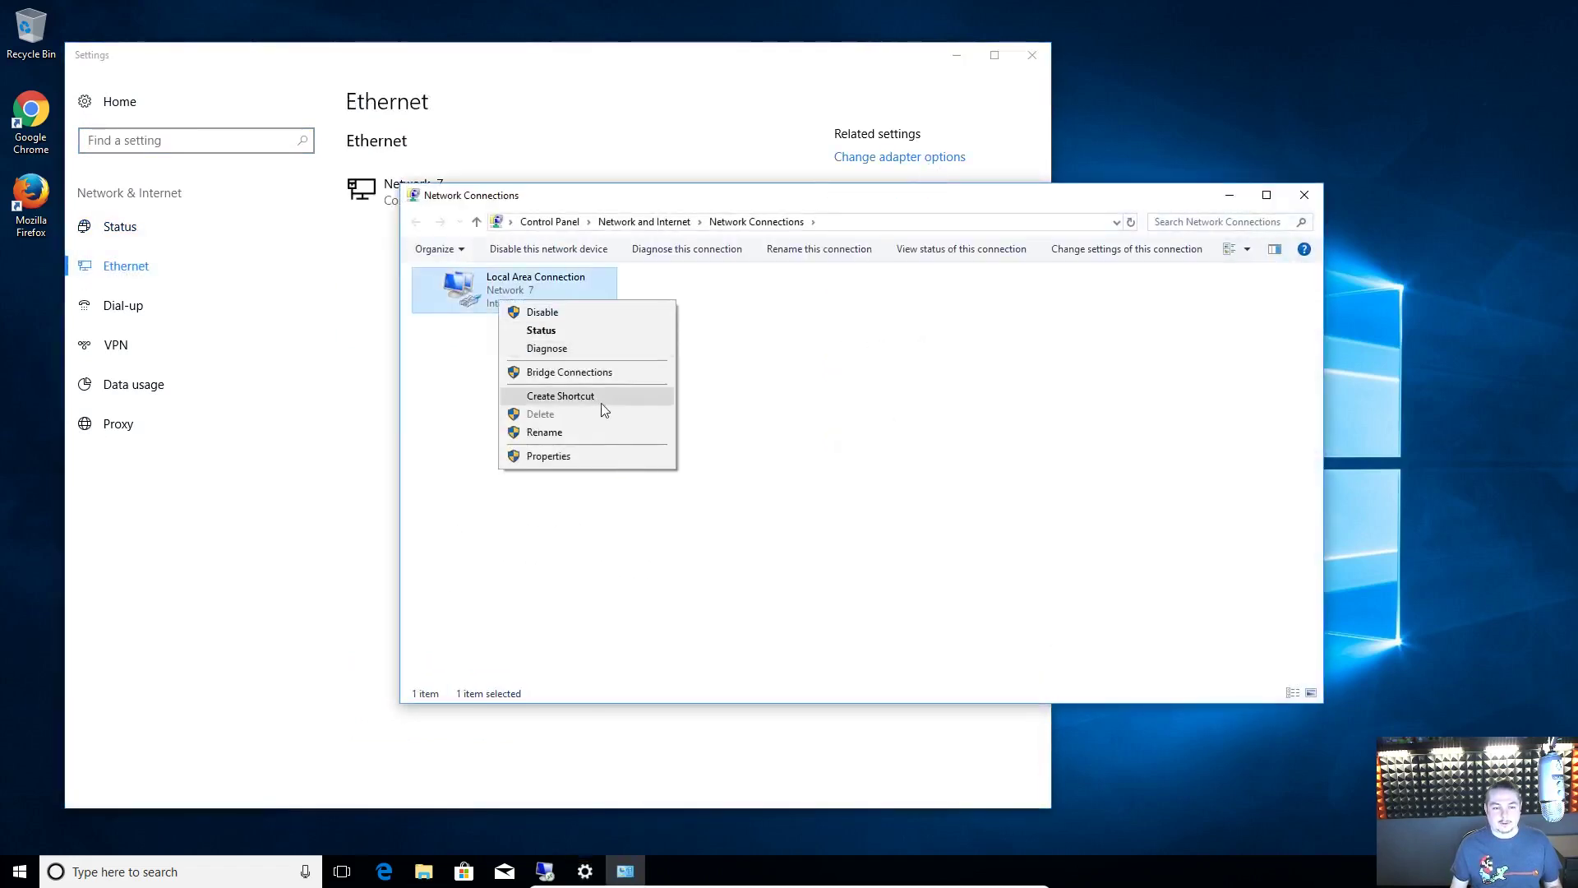
left_click(593, 456)
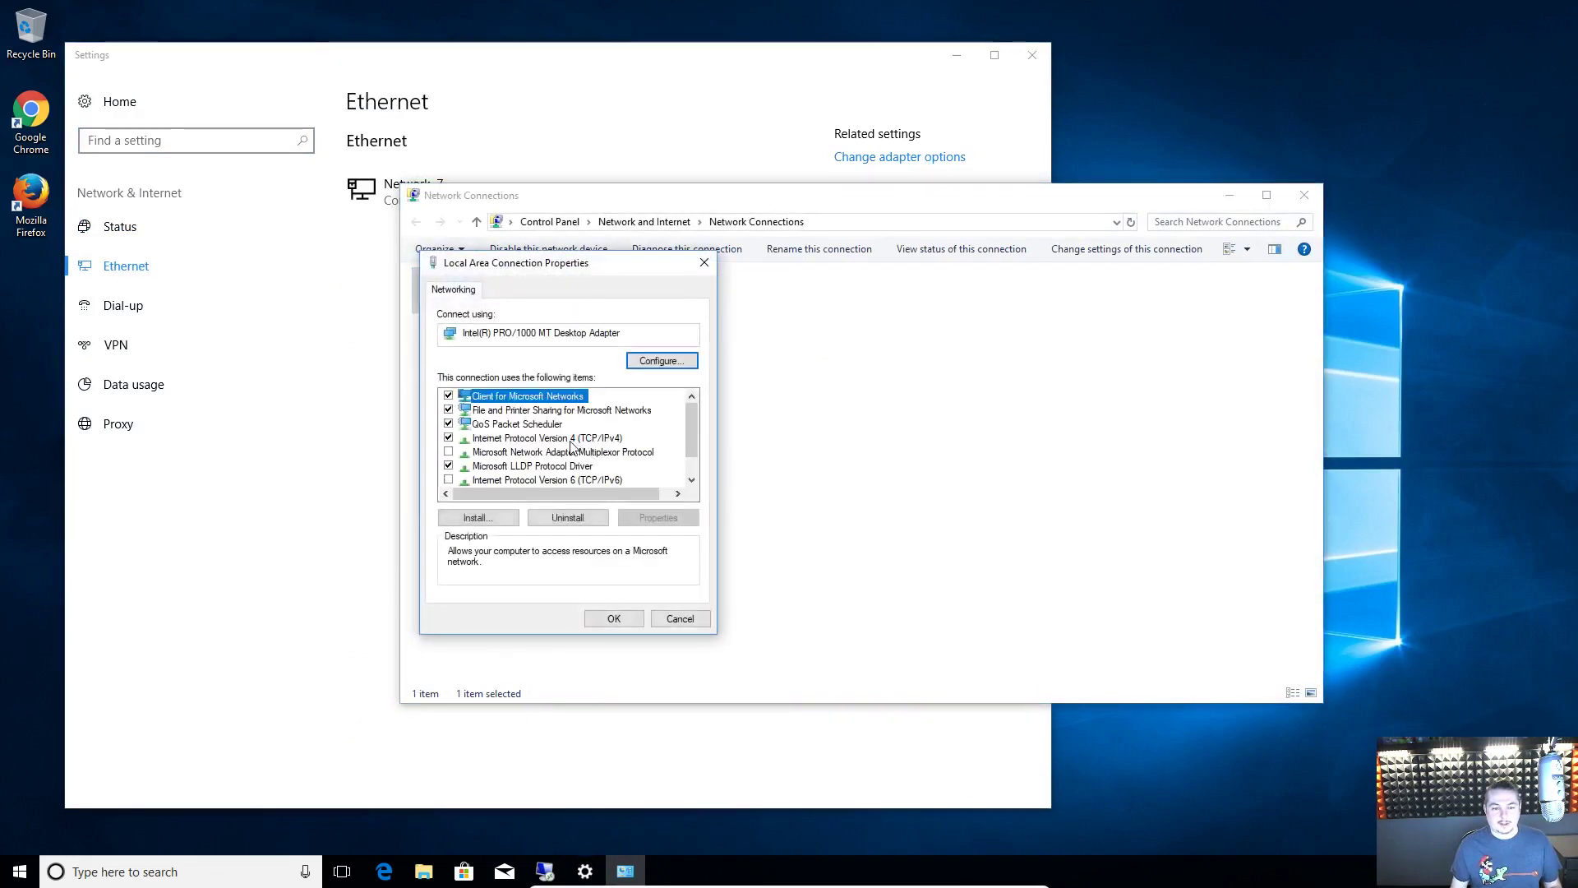
- Set the IPv4 preferred DNS server to 192.168.3.64, apply the adapter properties, and close the Settings window
left_click(558, 441)
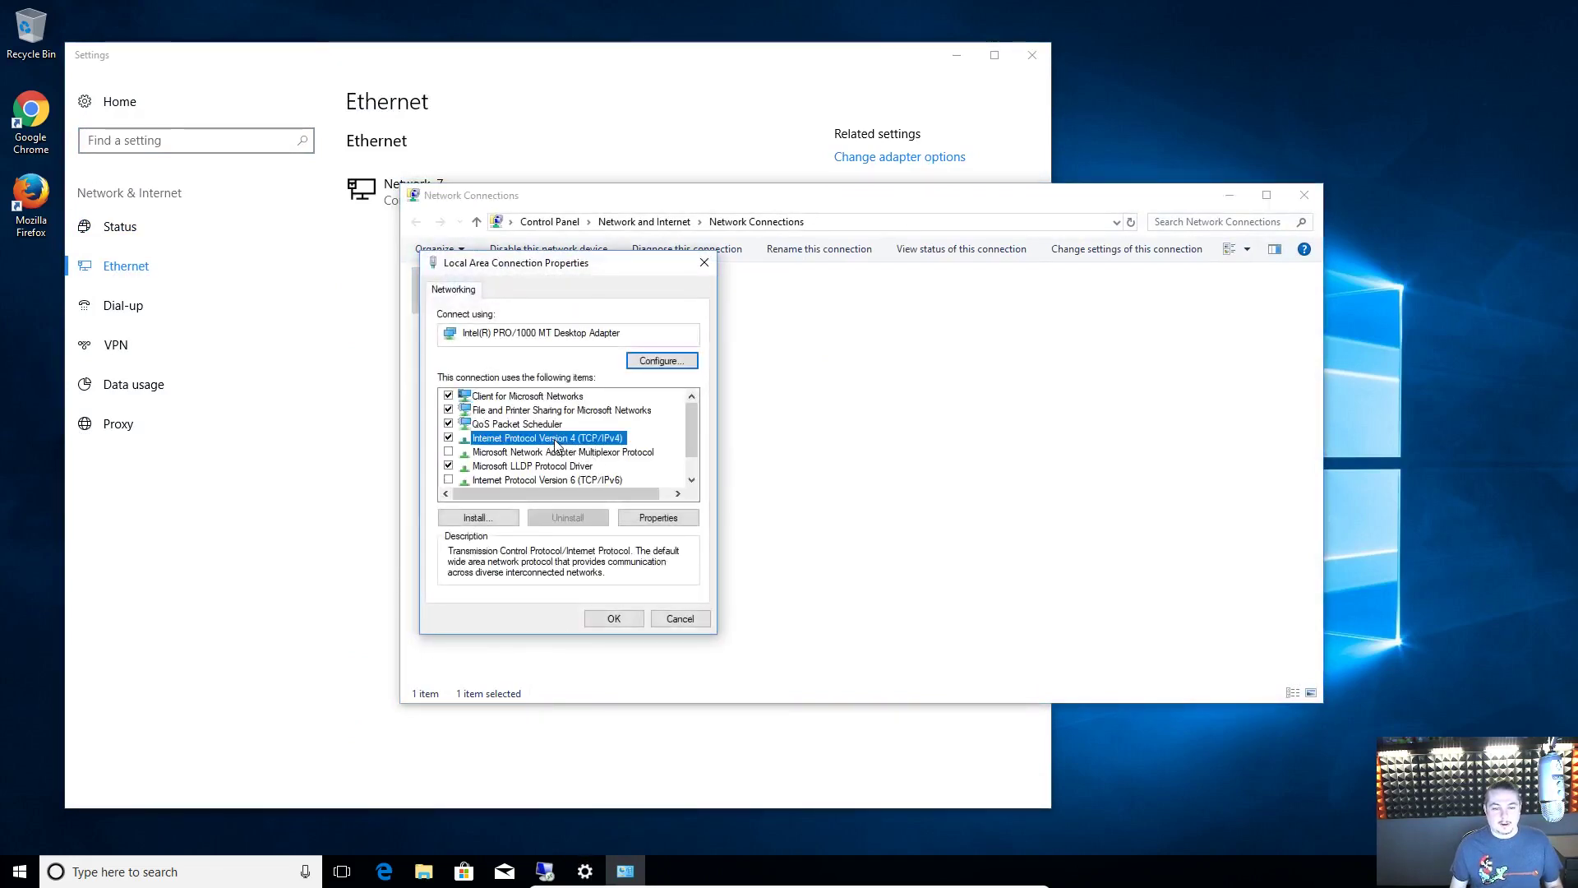
left_click(643, 520)
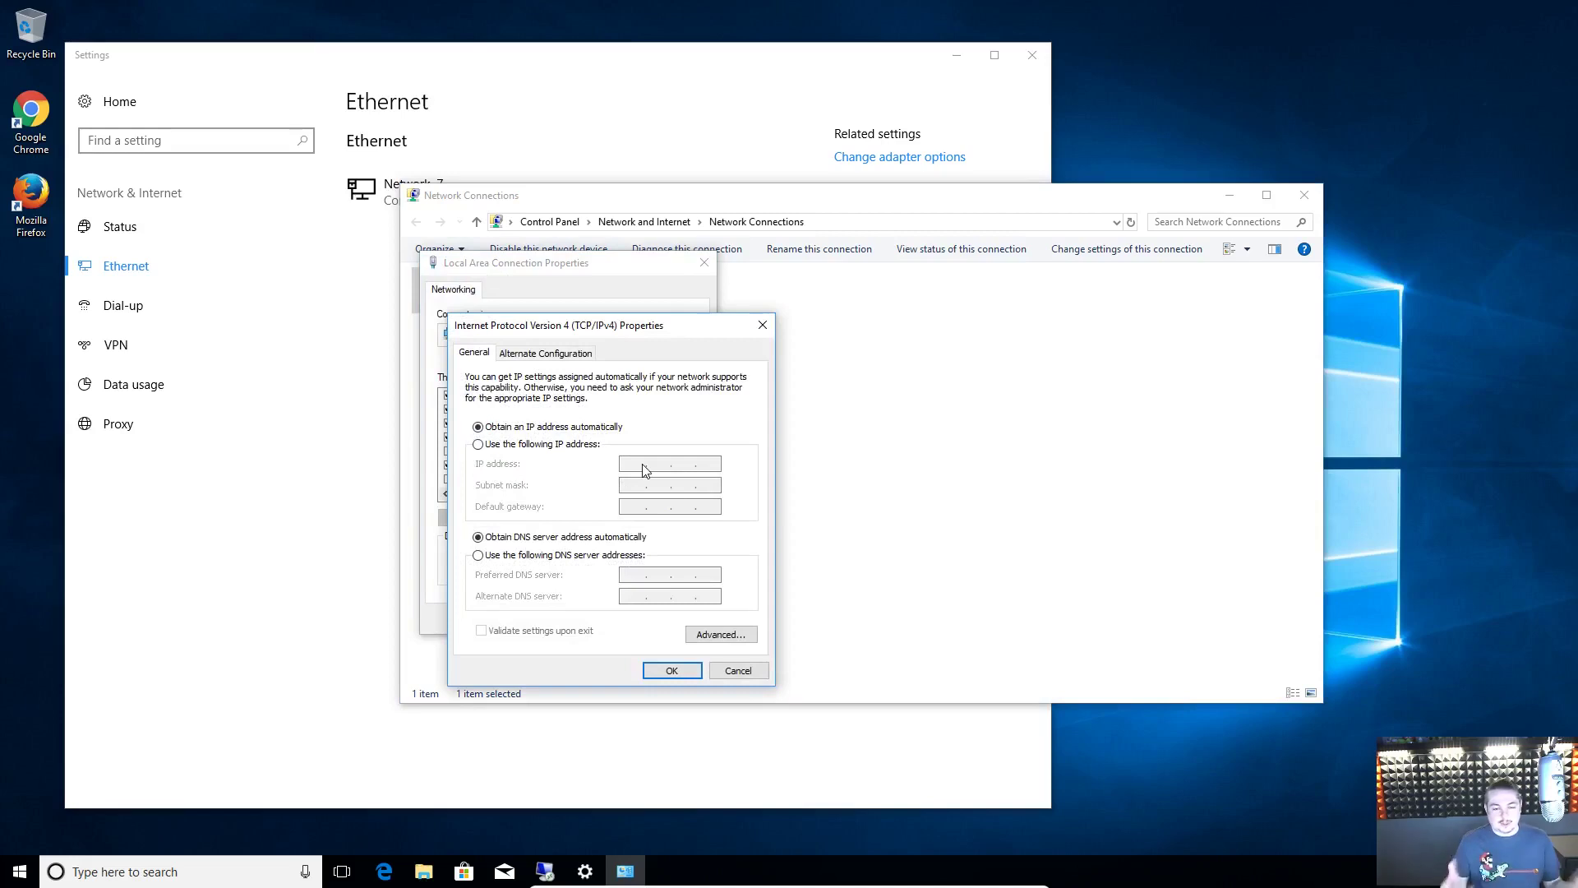
left_click(623, 558)
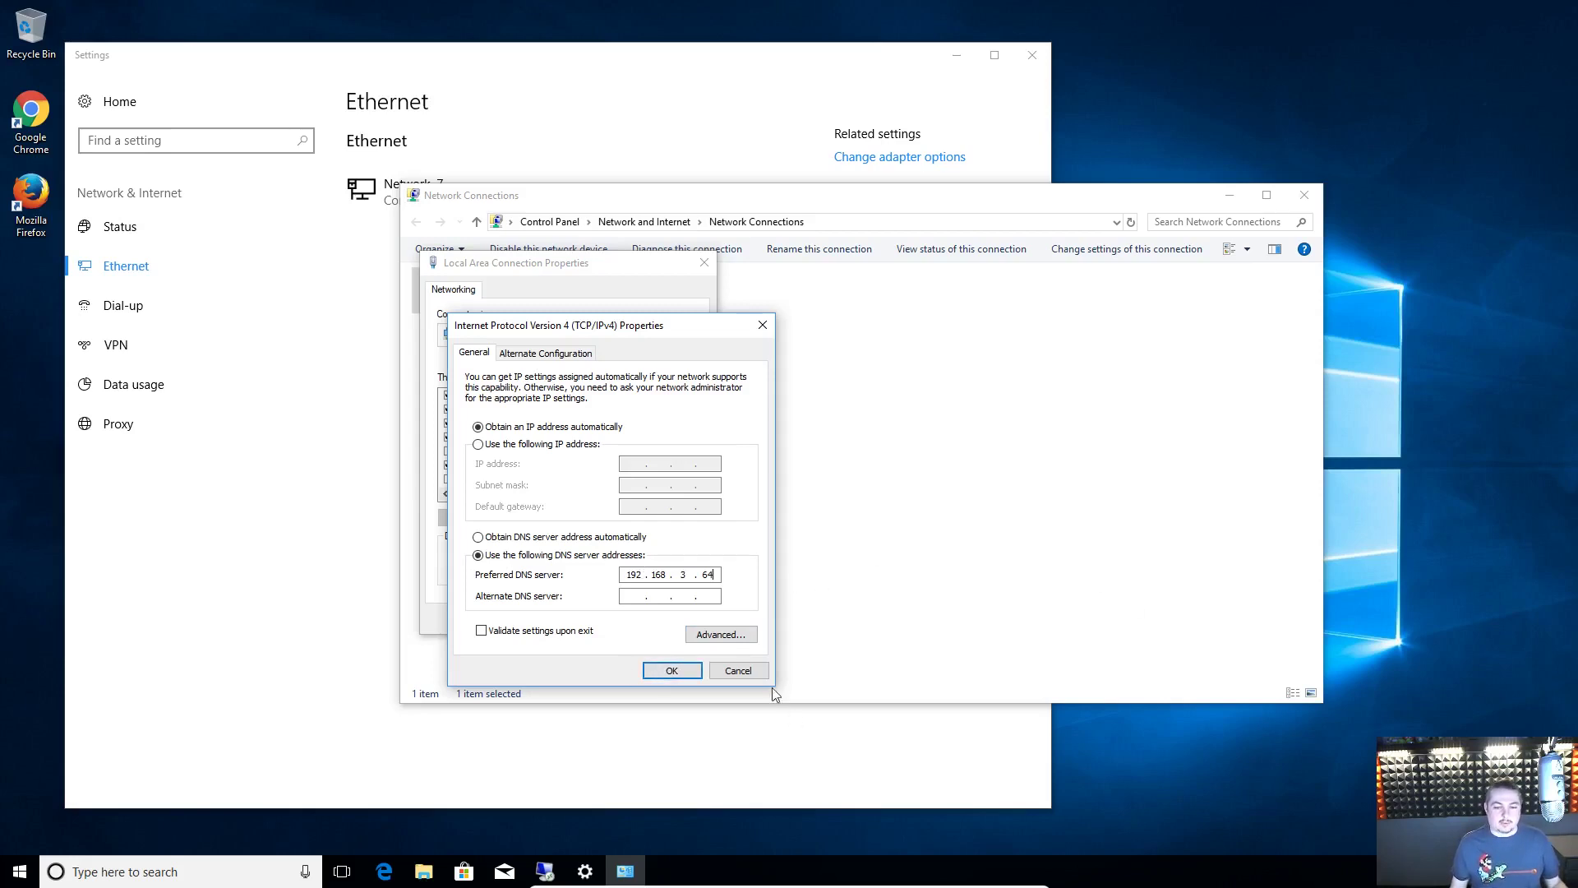
left_click(673, 670)
left_click(616, 618)
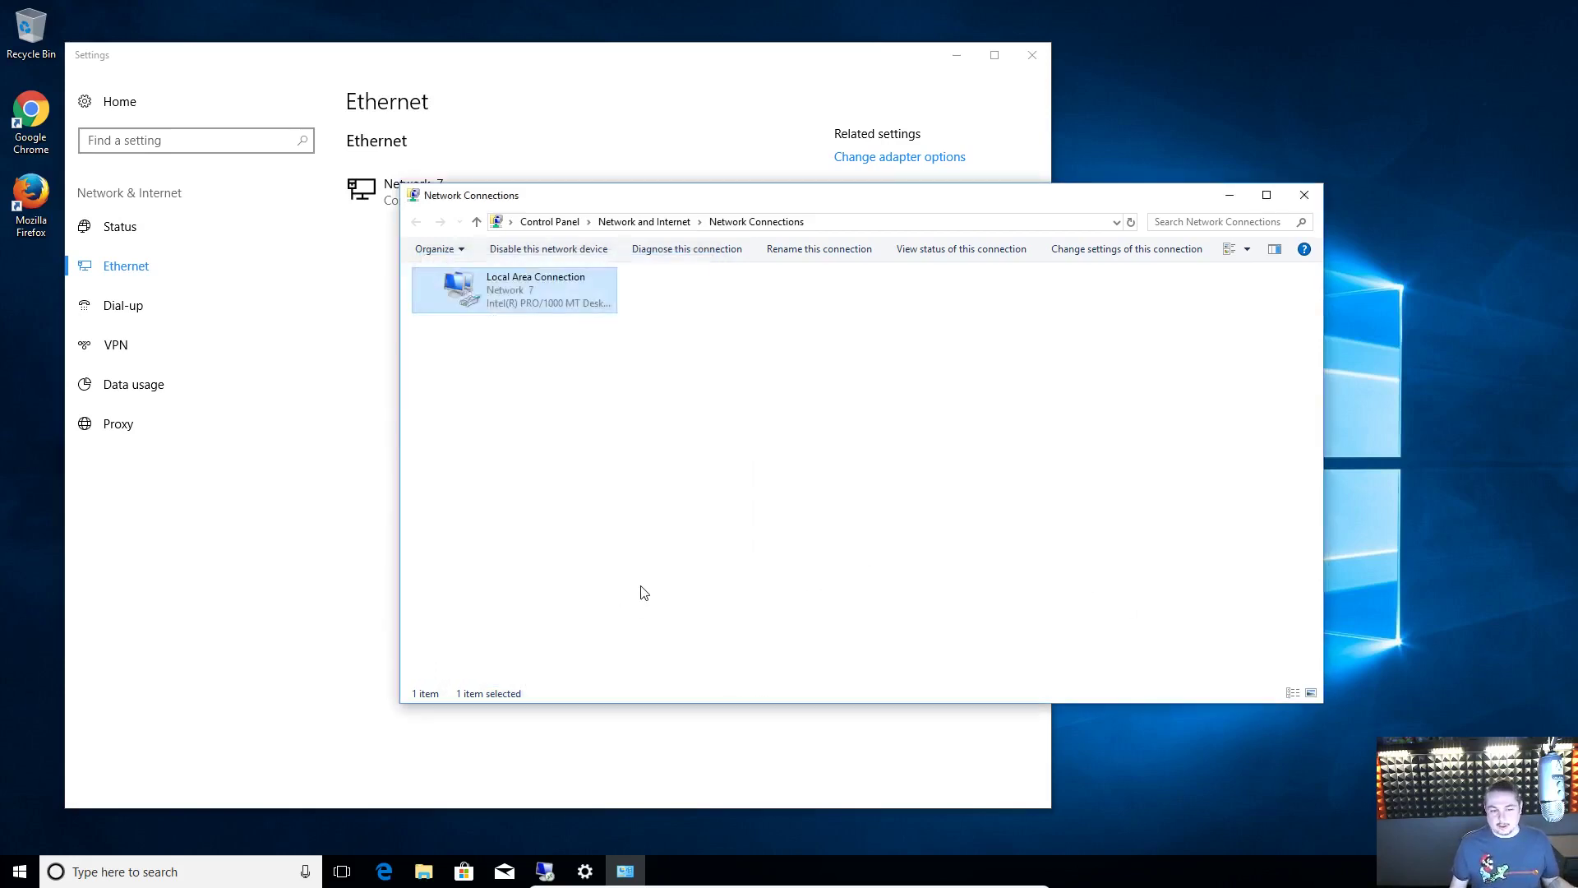
left_click(641, 592)
left_click_drag(745, 199, 876, 264)
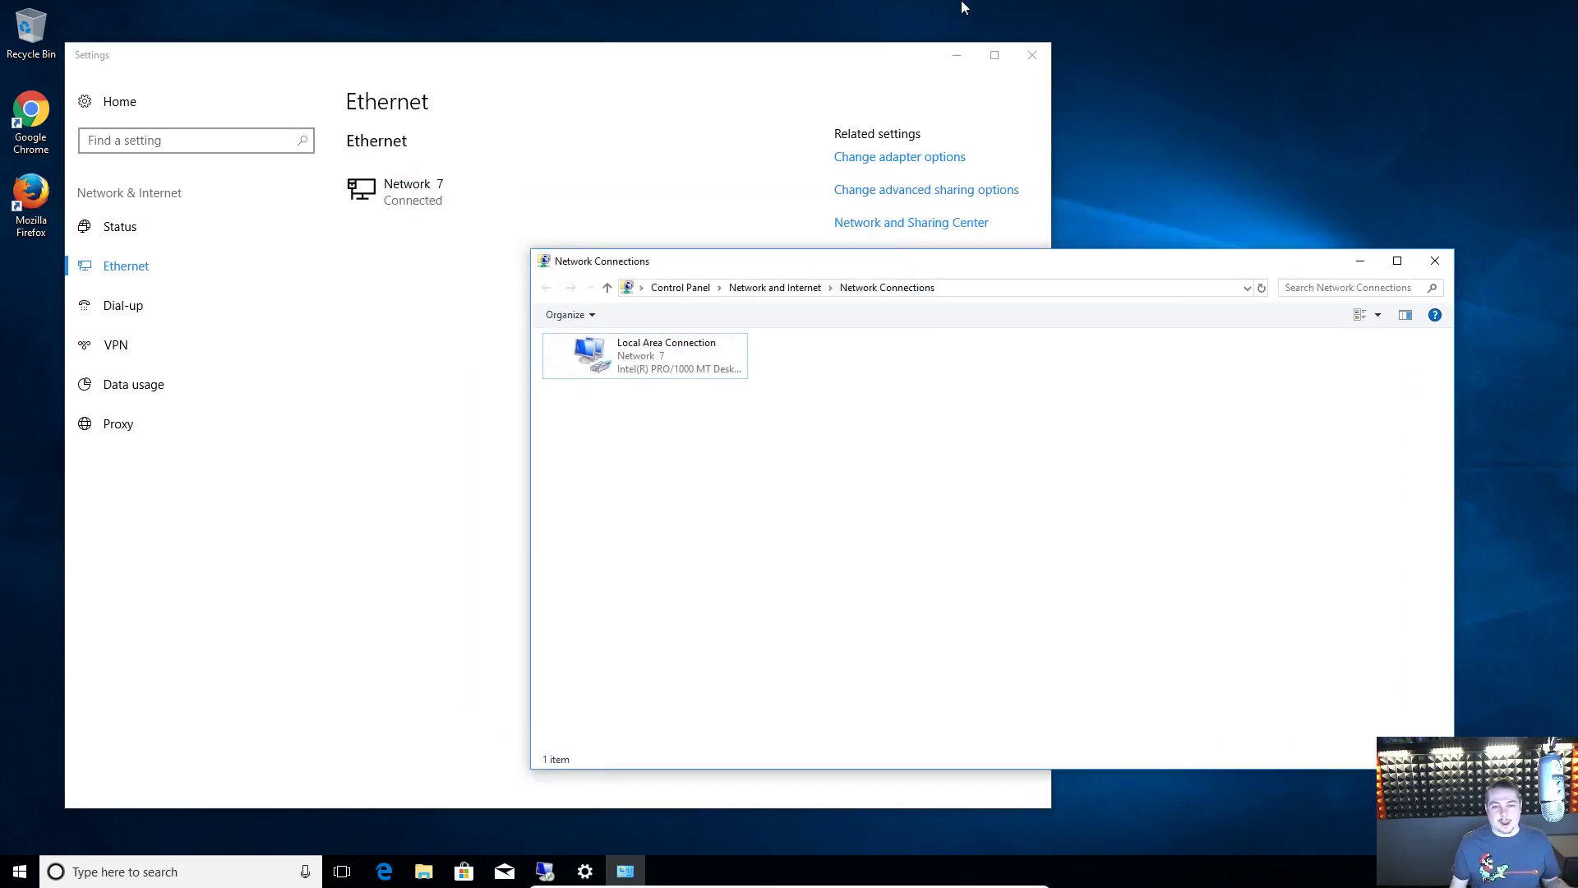
left_click(1032, 55)
- Open Chrome, search for pi hole, and view the pi-hole.net home page and its shop
double_click(31, 115)
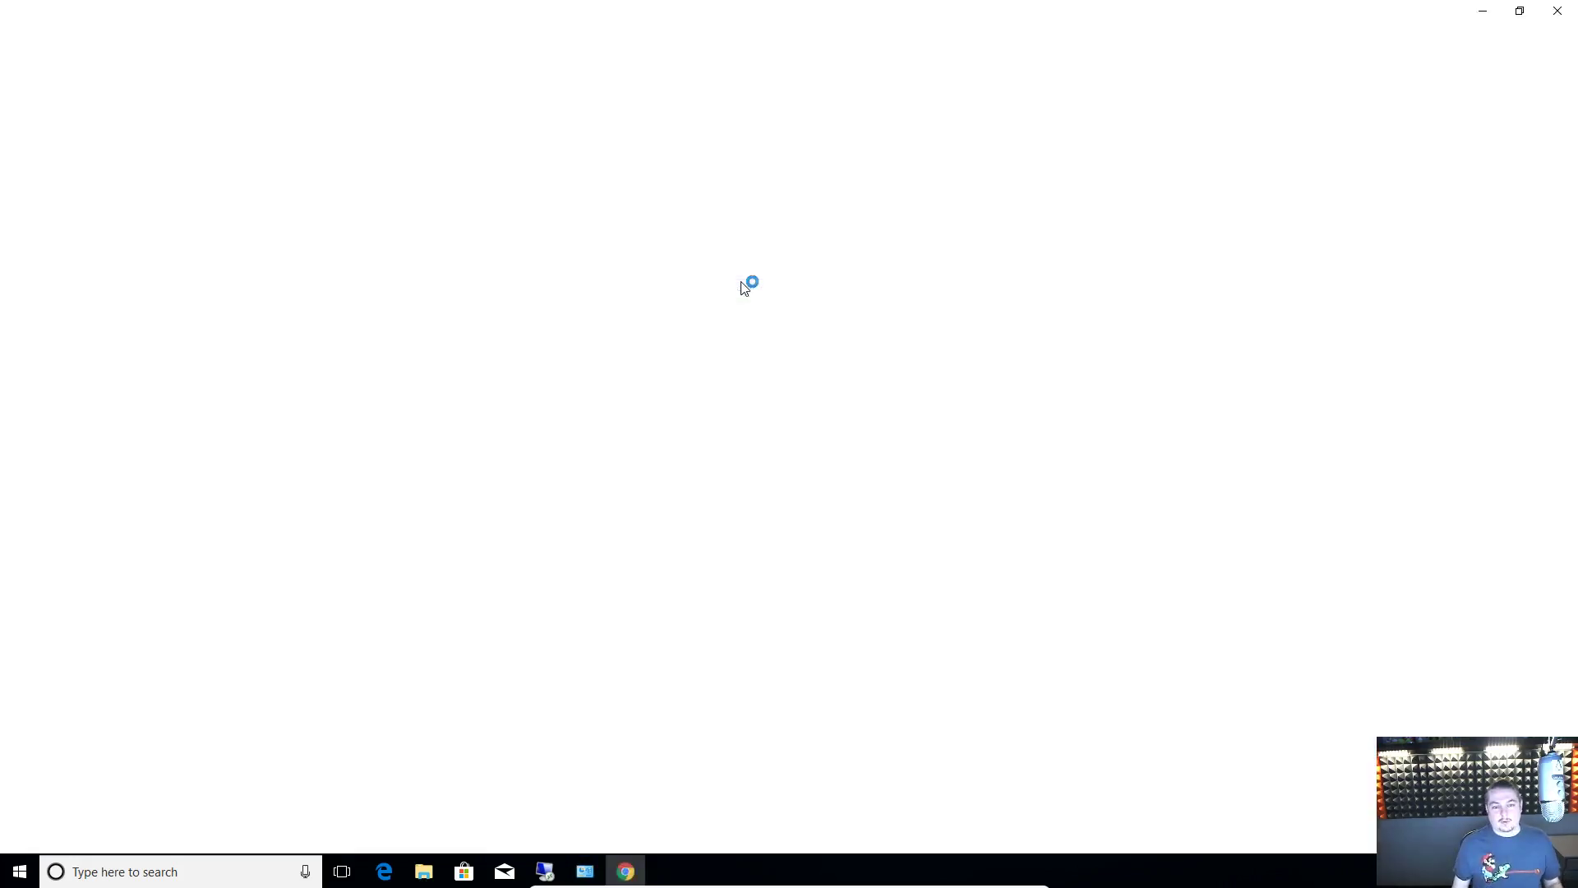
type("pi hole")
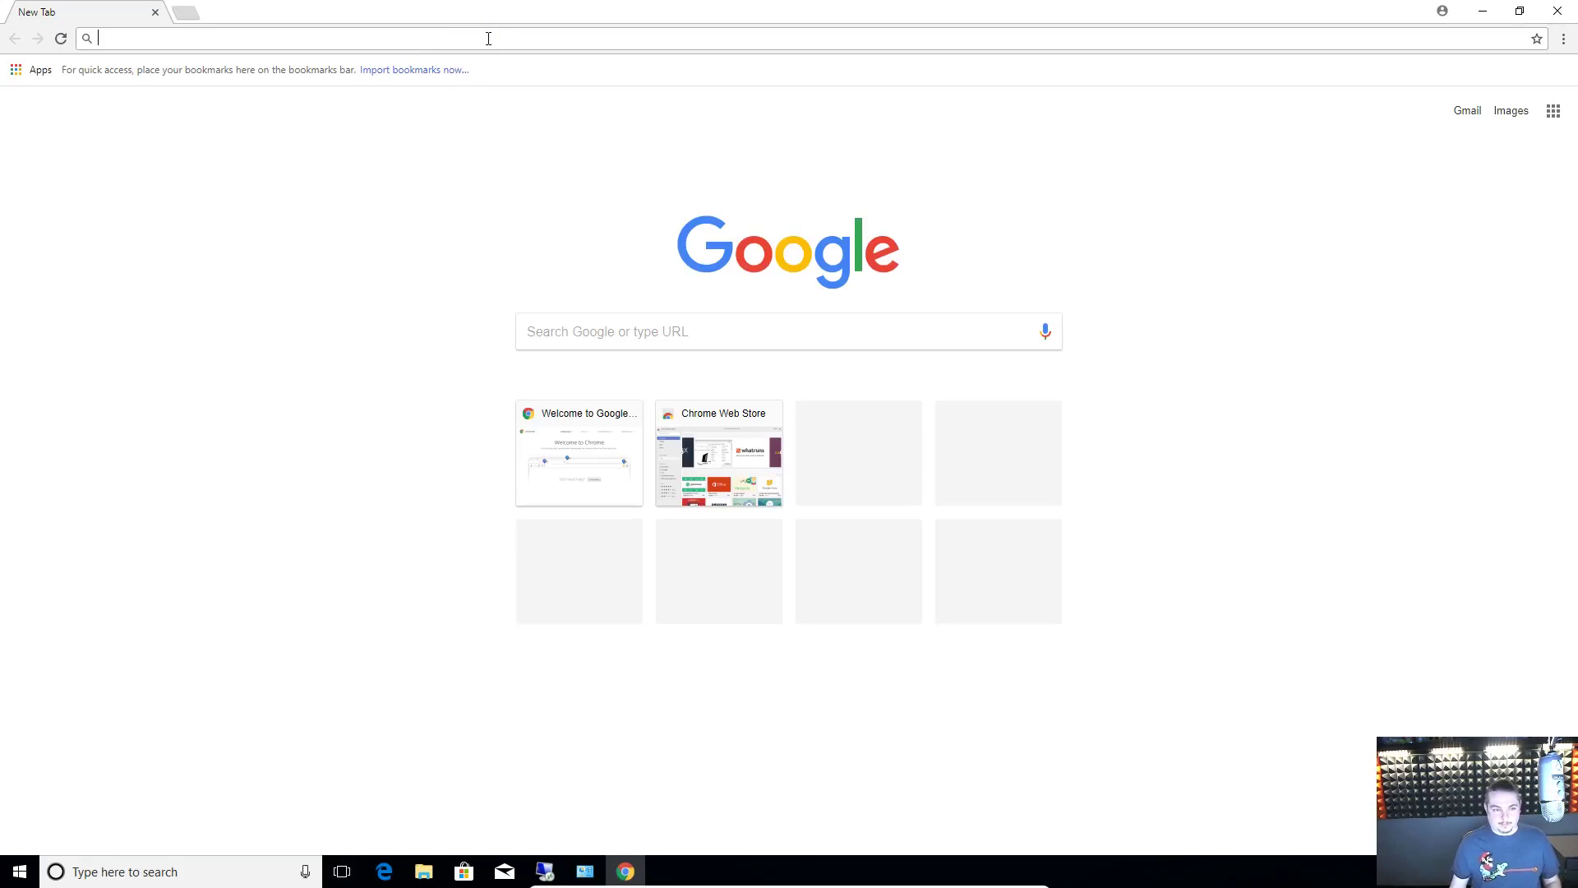
key("Return")
left_click(345, 207)
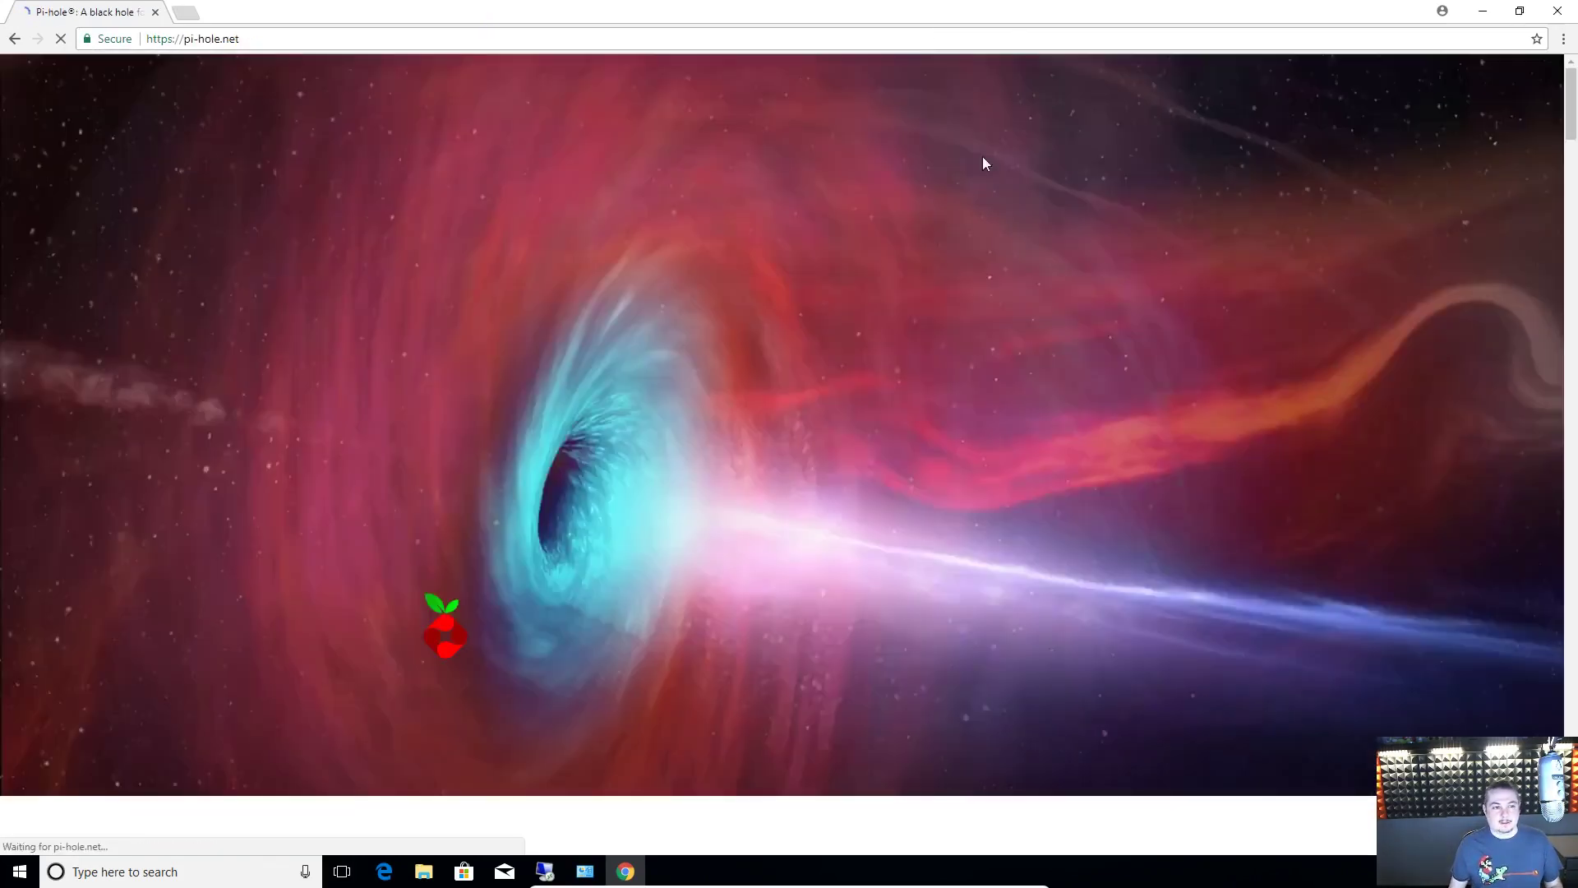
scroll(657, 394, "down", 8)
scroll(656, 407, "up", 7)
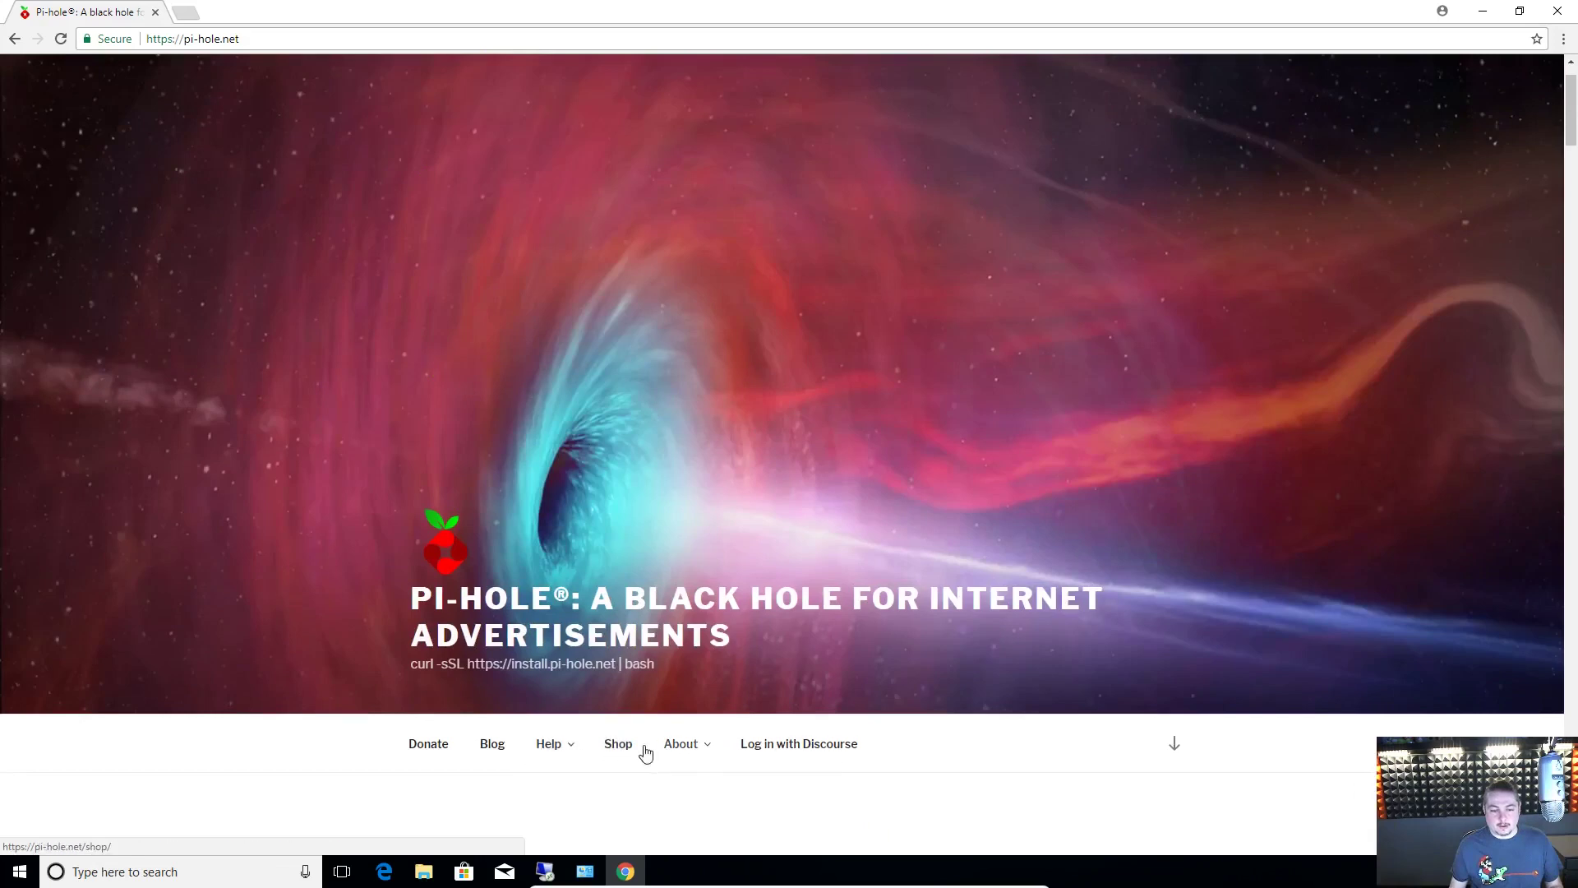
left_click(618, 746)
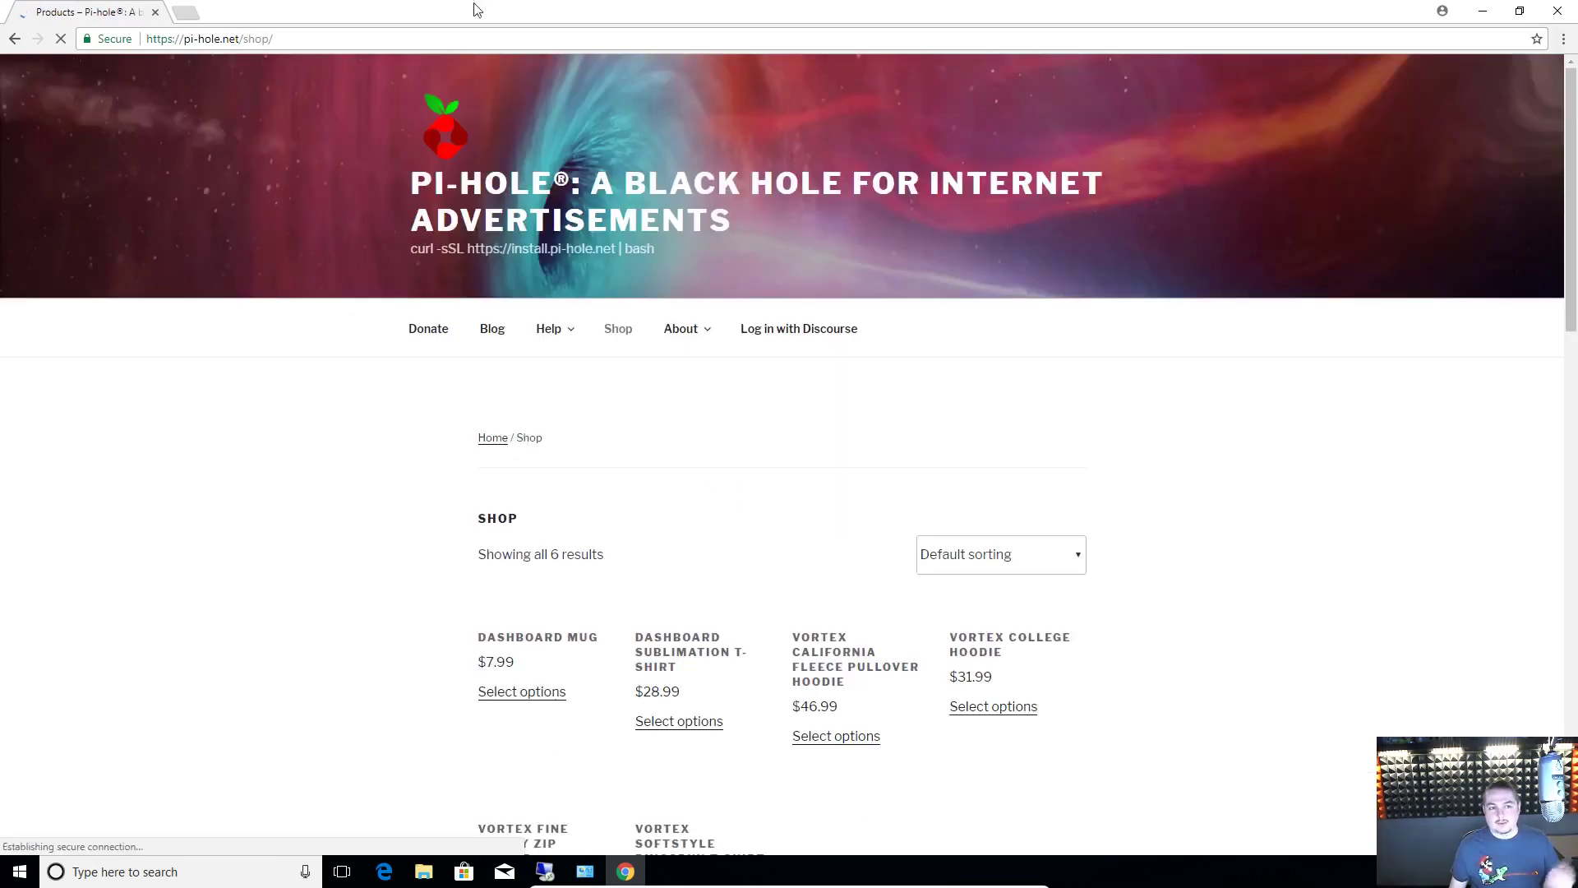
- Open time.com and check the whole front page for advertisements
left_click(455, 38)
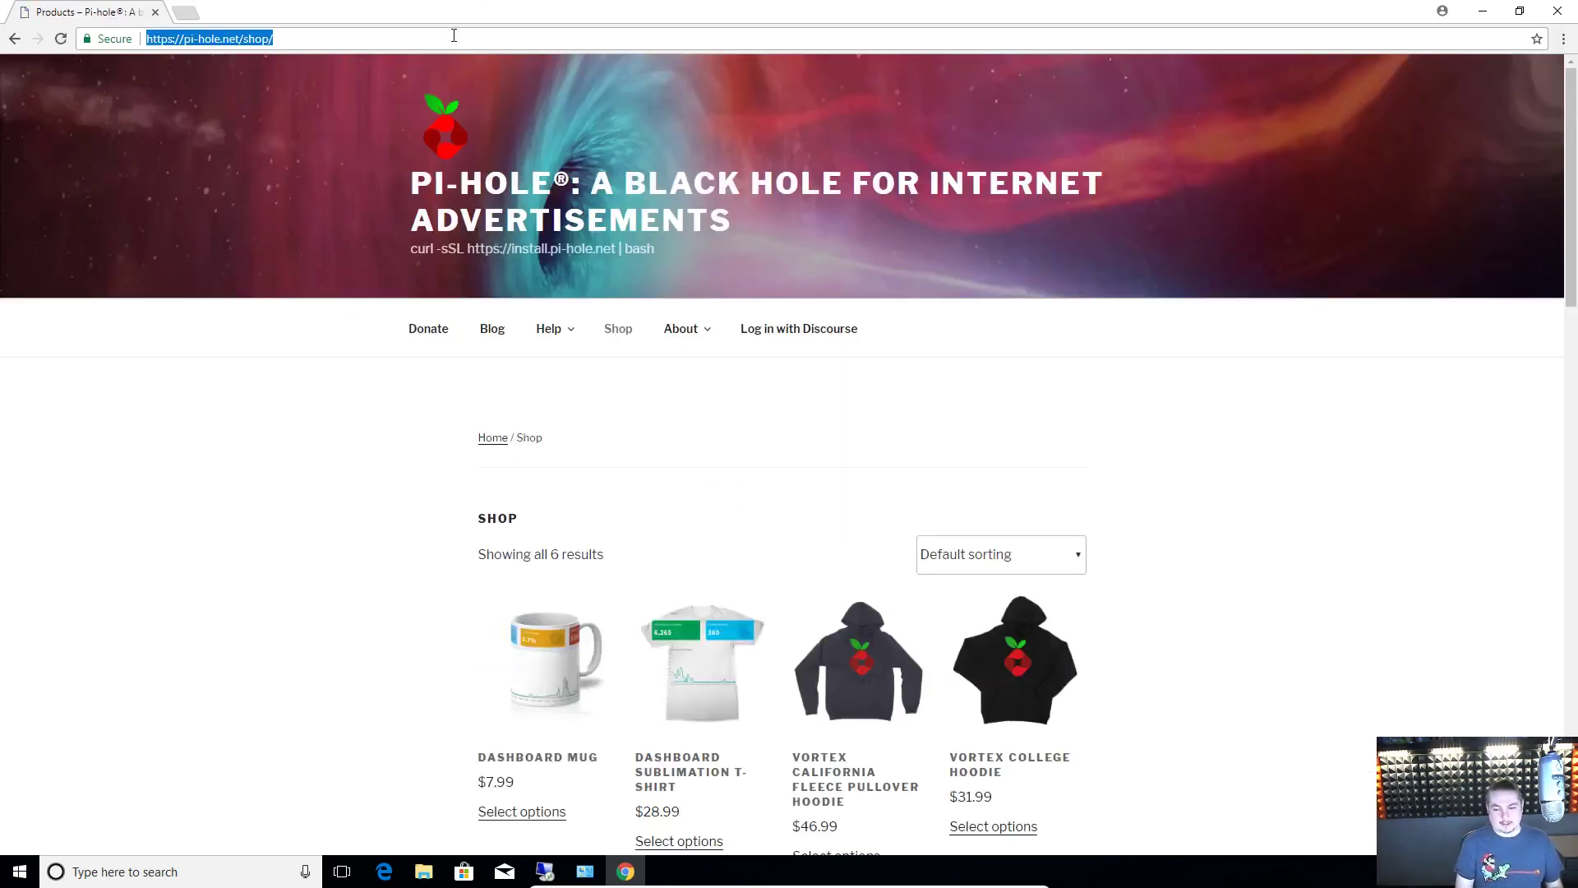
type("time.")
key("Escape")
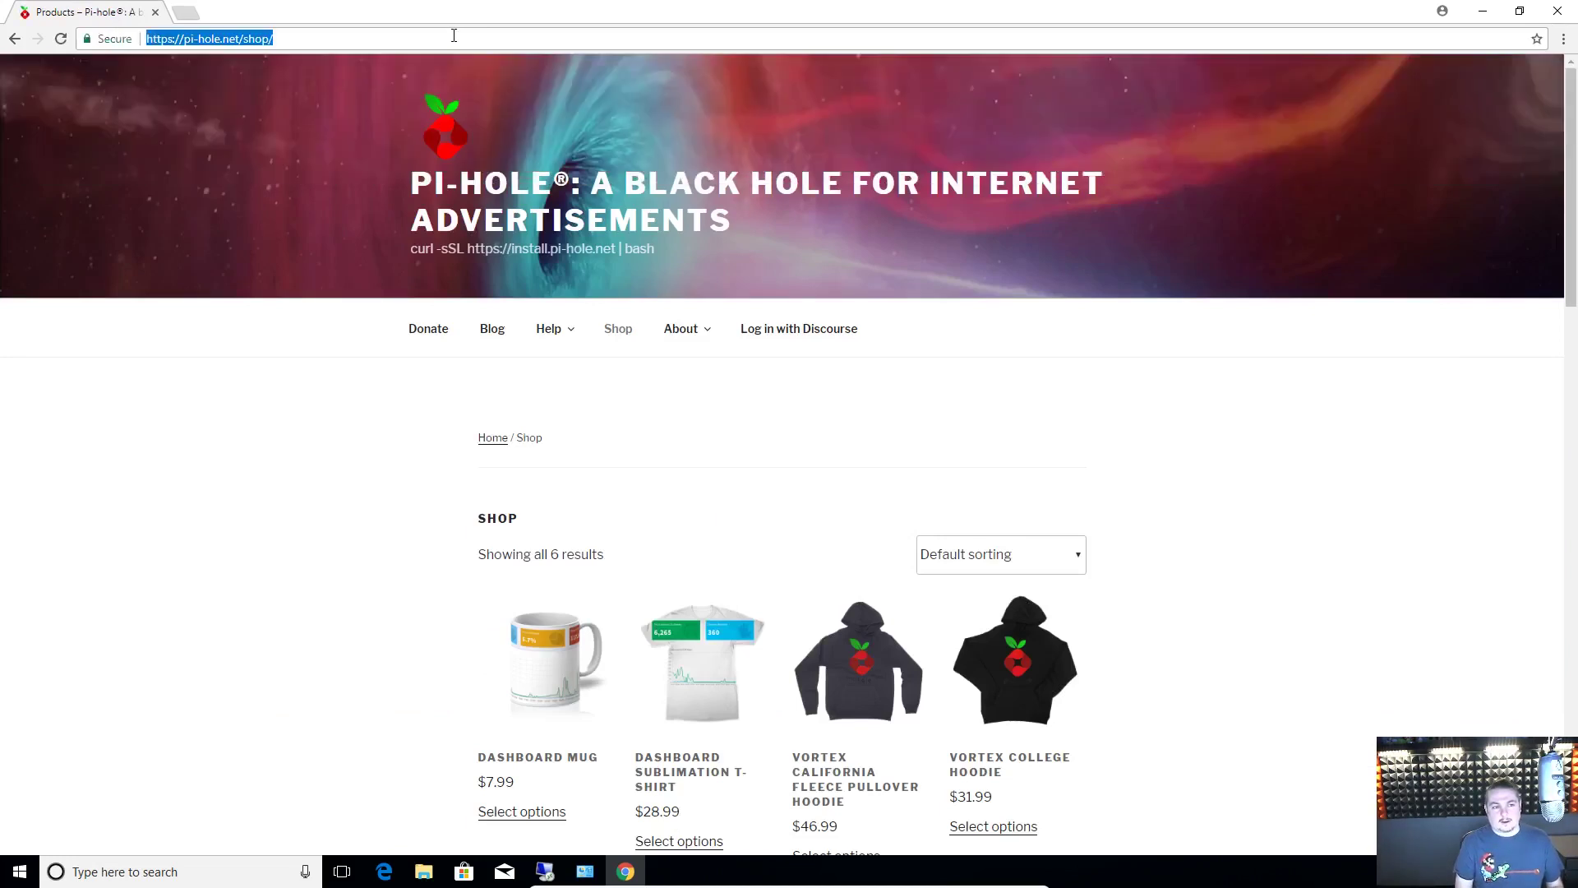
type("time.com/time/")
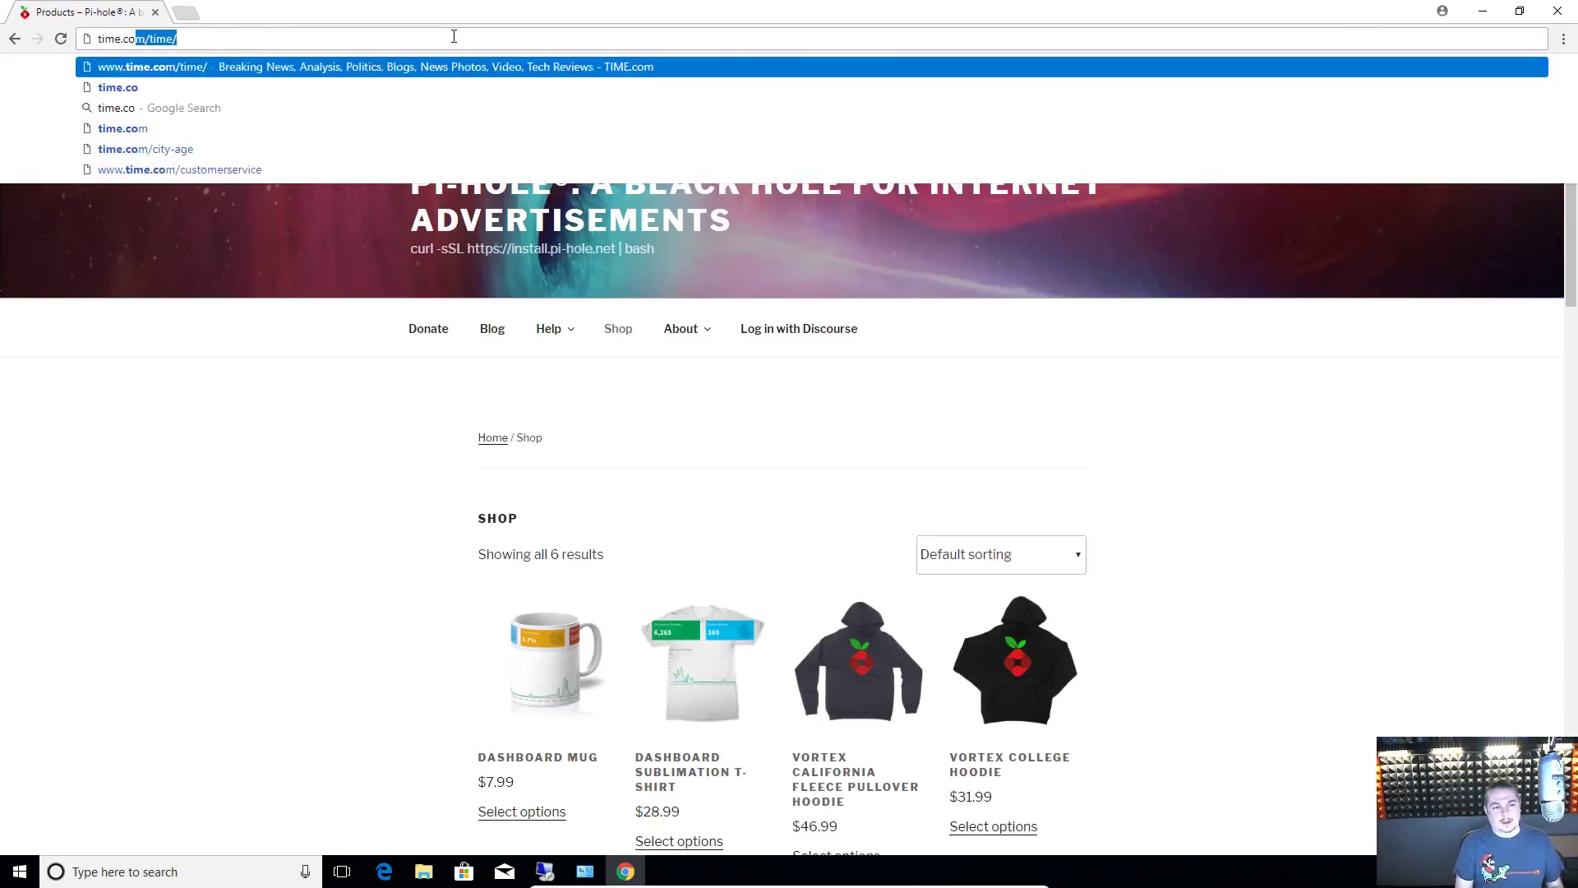
key("Return")
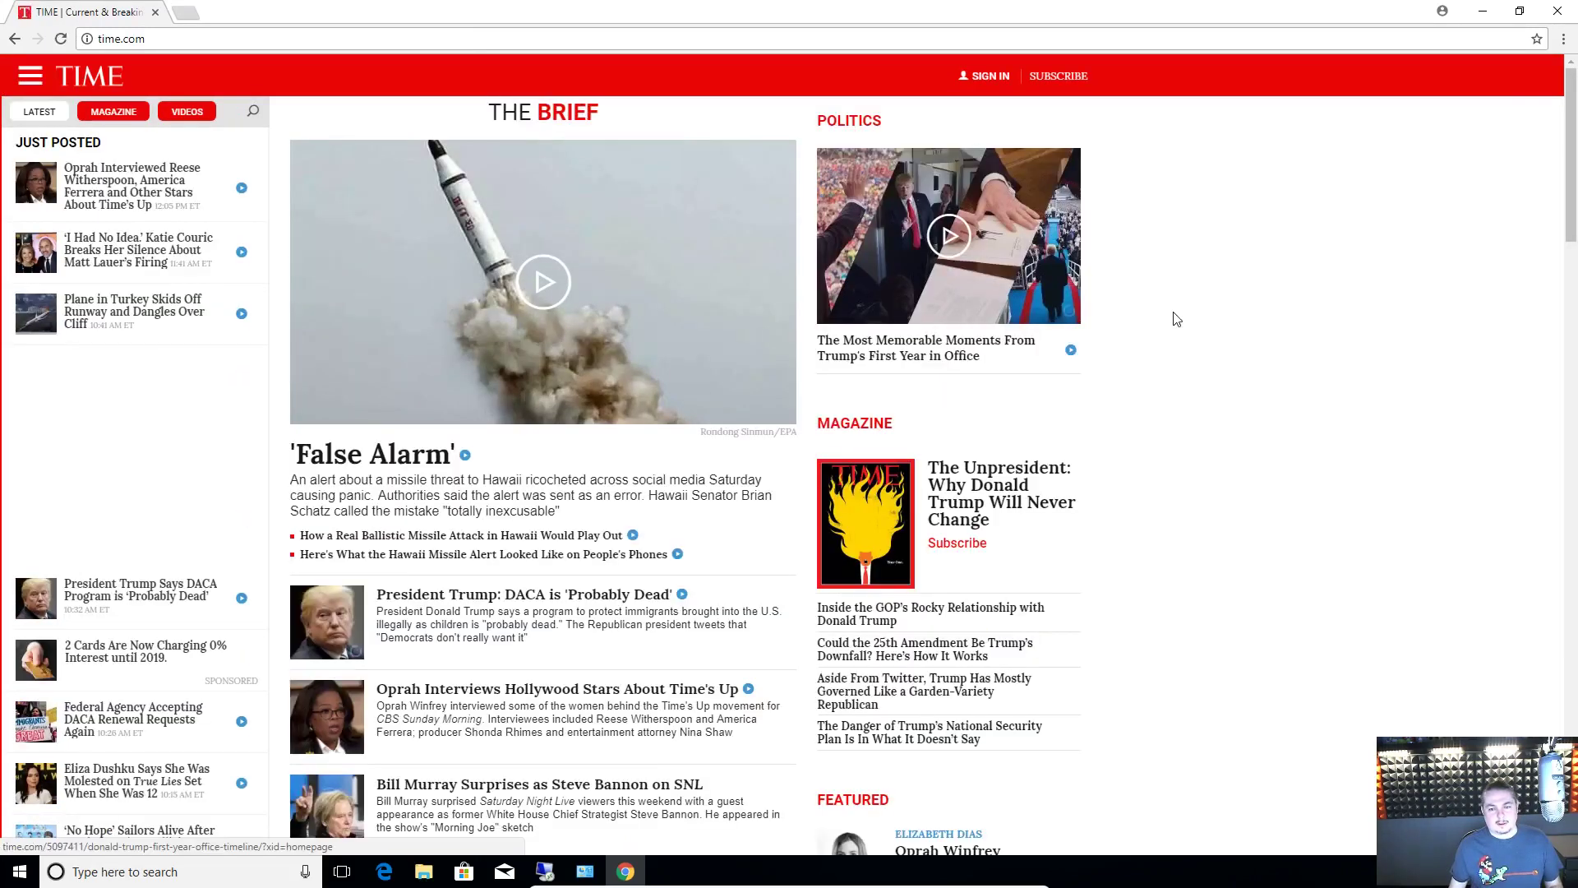
scroll(1186, 438, "down", 6)
scroll(1186, 438, "down", 10)
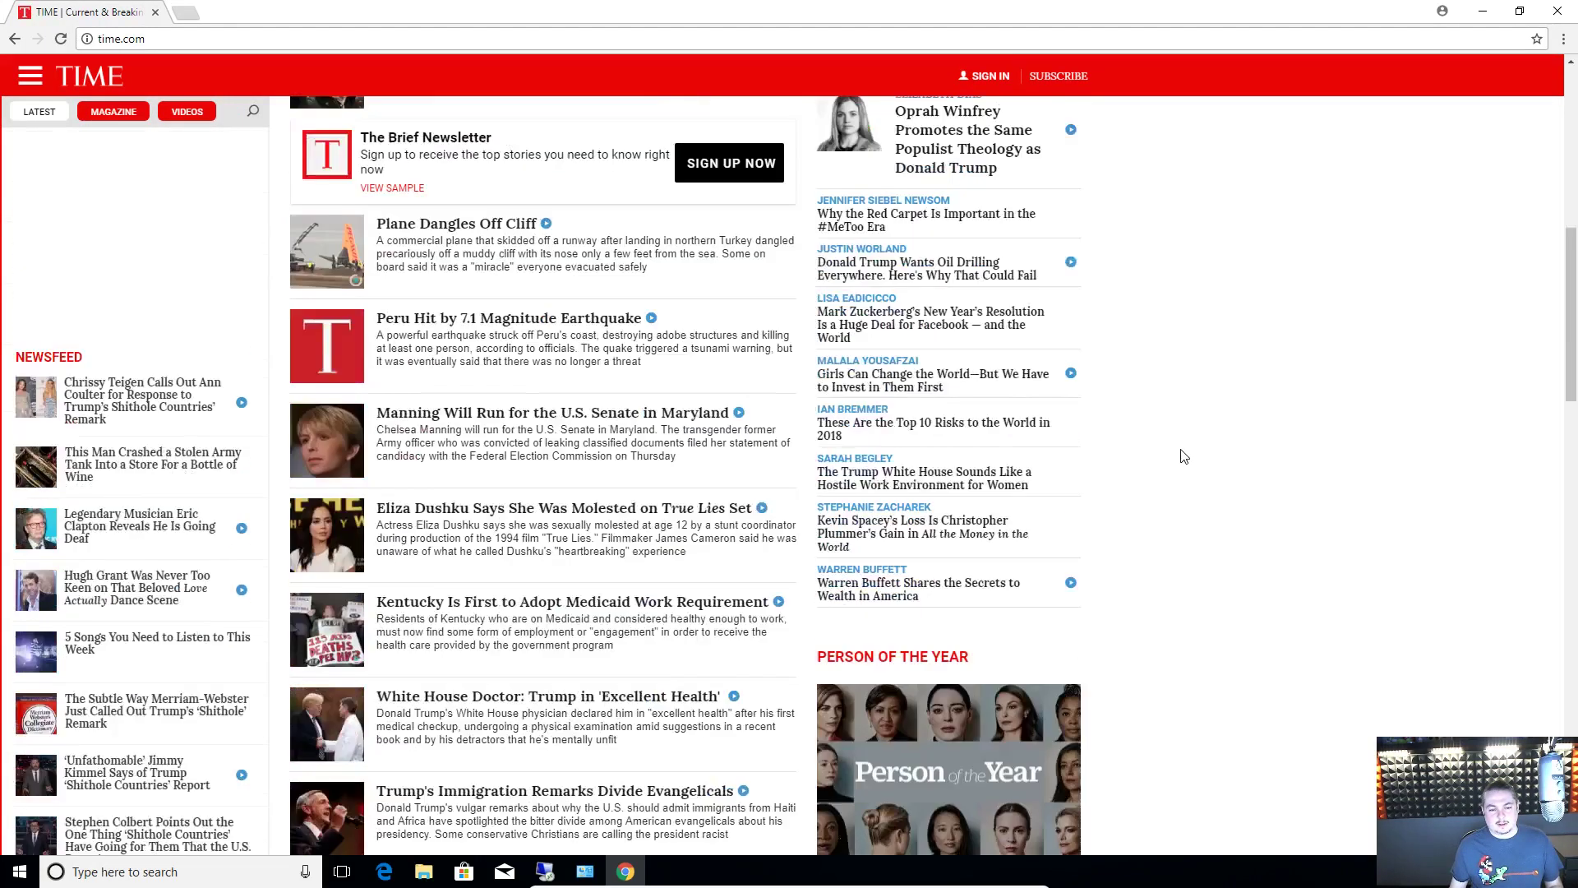
scroll(1183, 458, "down", 10)
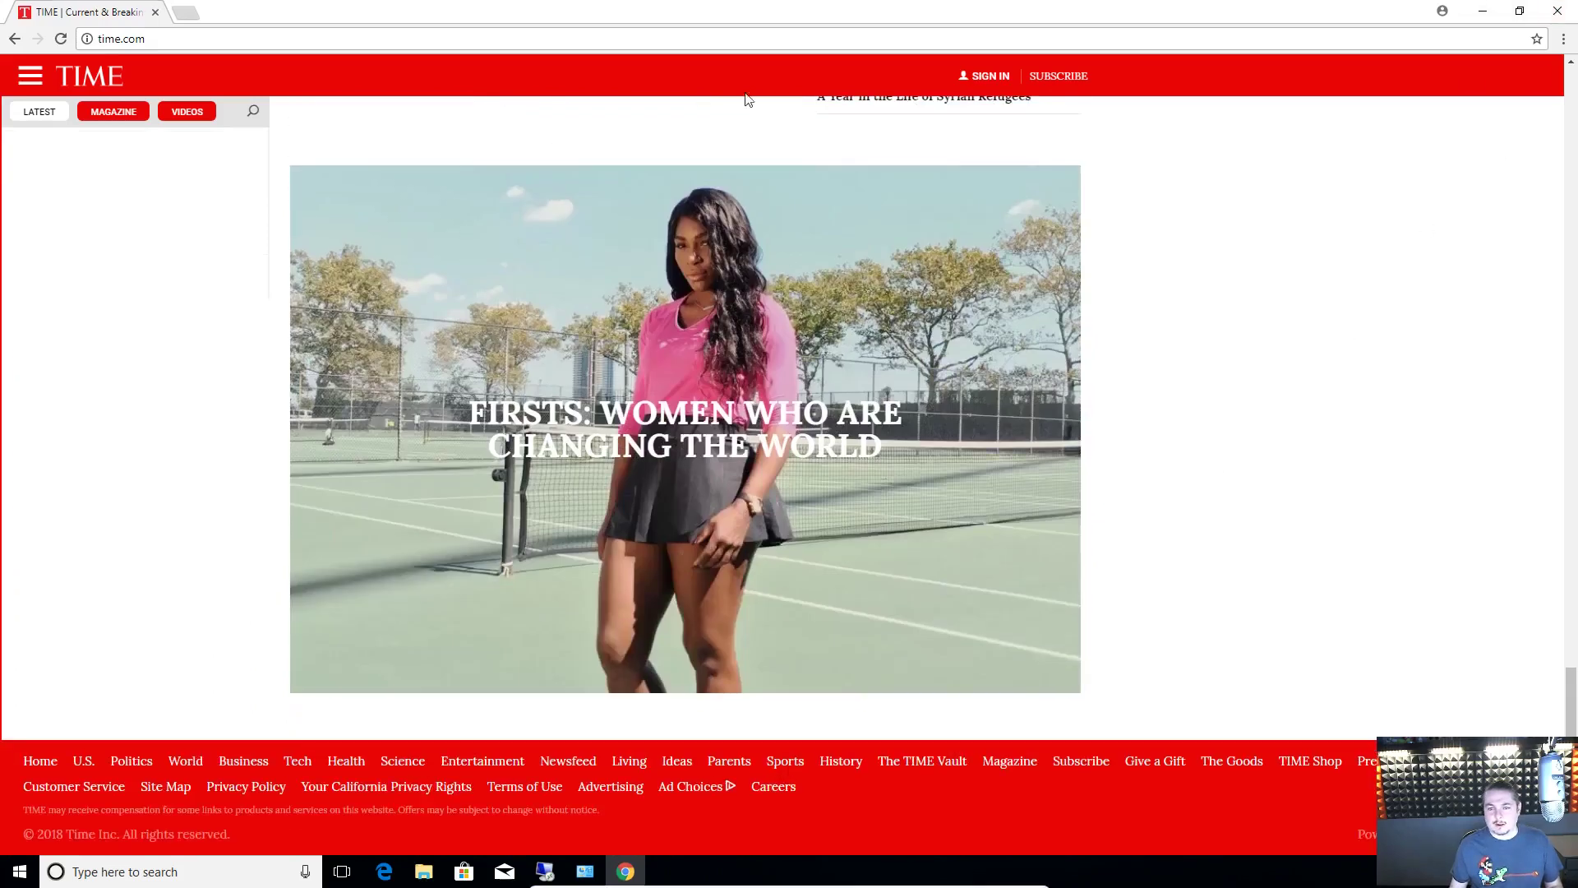
- Return to the Pi-hole admin console and examine the first page of recent queries in the query log
left_click(191, 14)
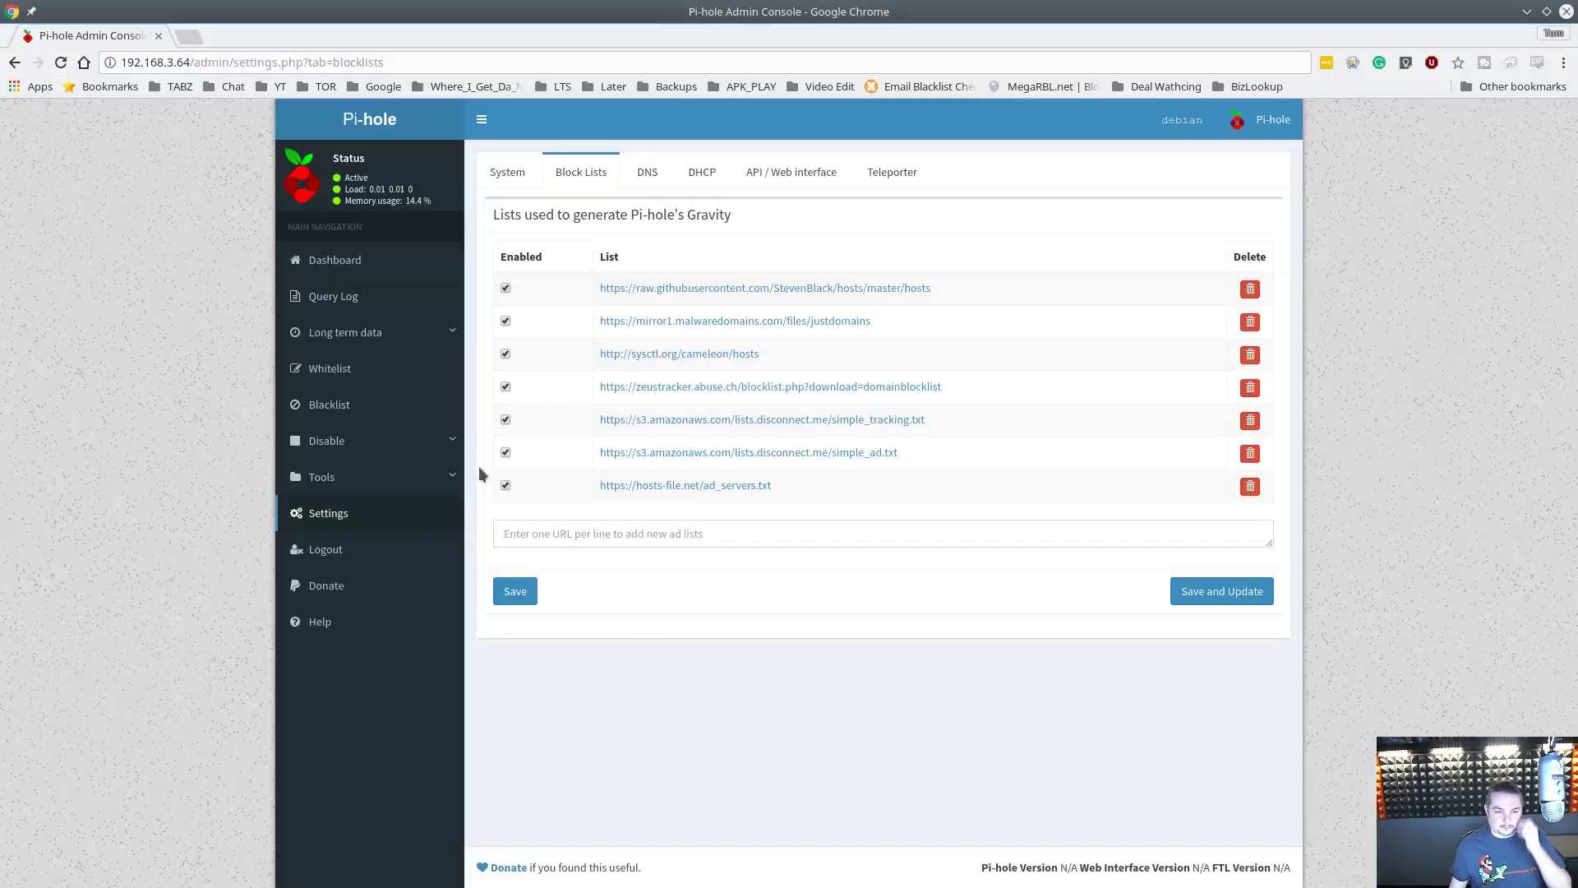
left_click(368, 304)
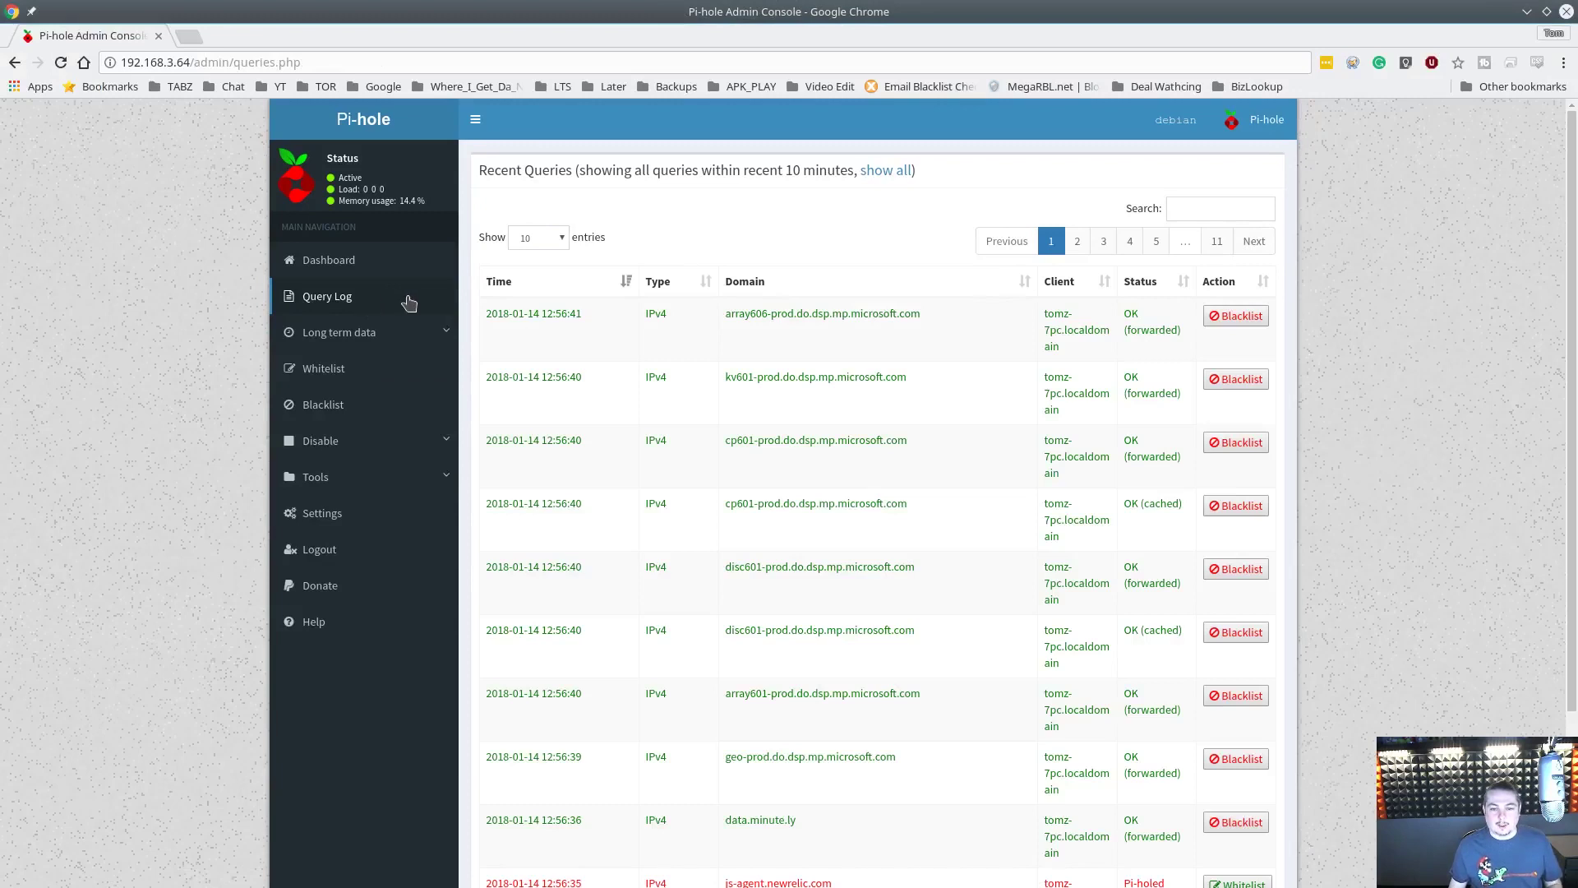
scroll(1415, 372, "down", 2)
scroll(1416, 371, "down", 1)
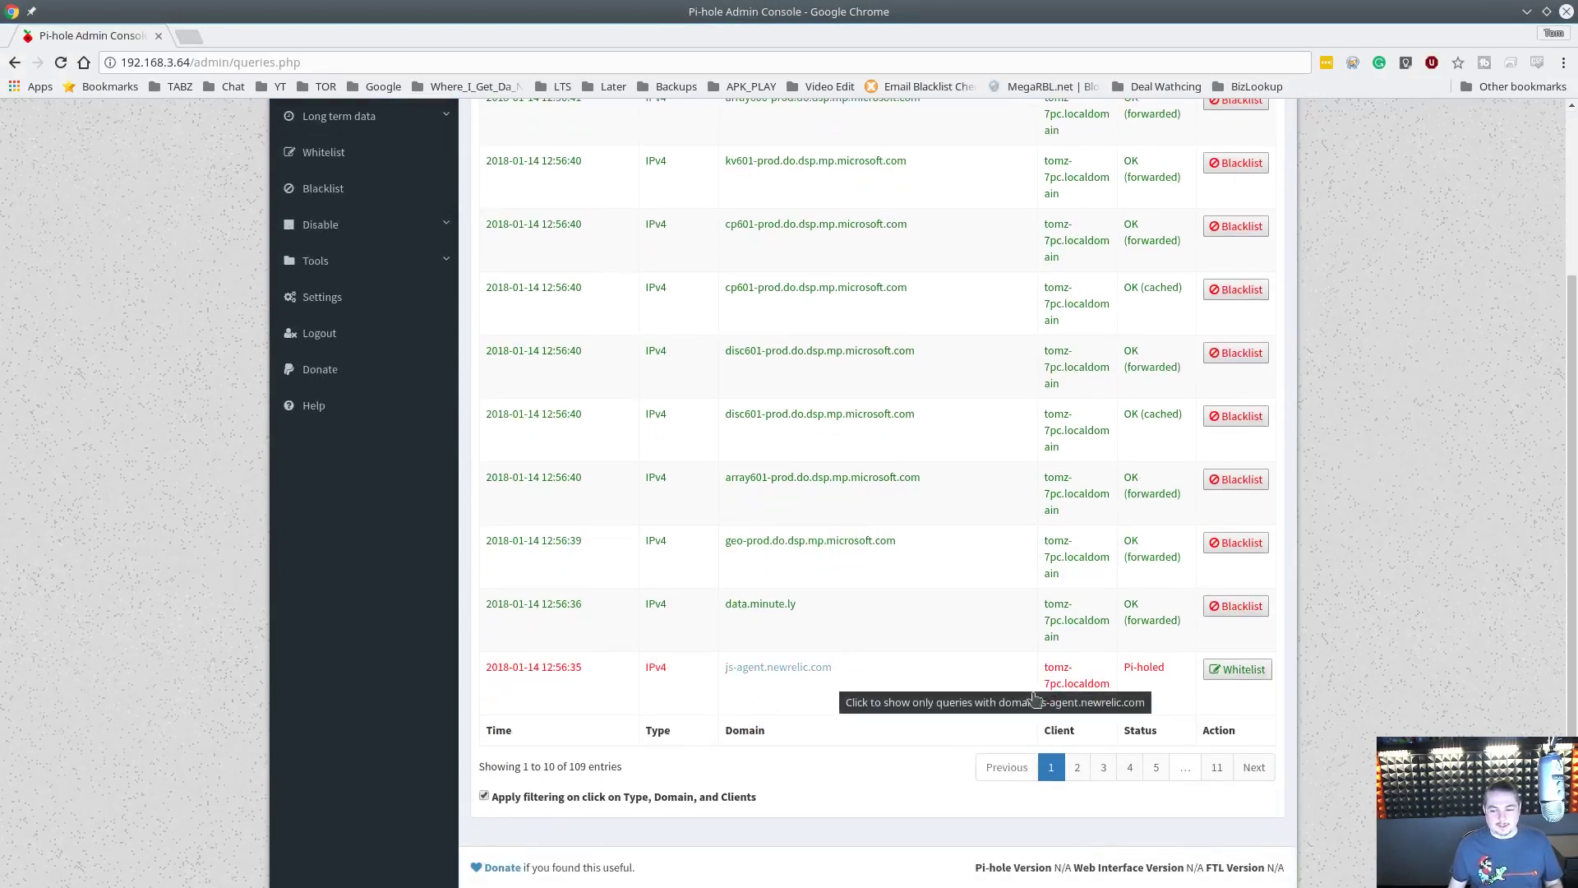
scroll(1032, 680, "up", 3)
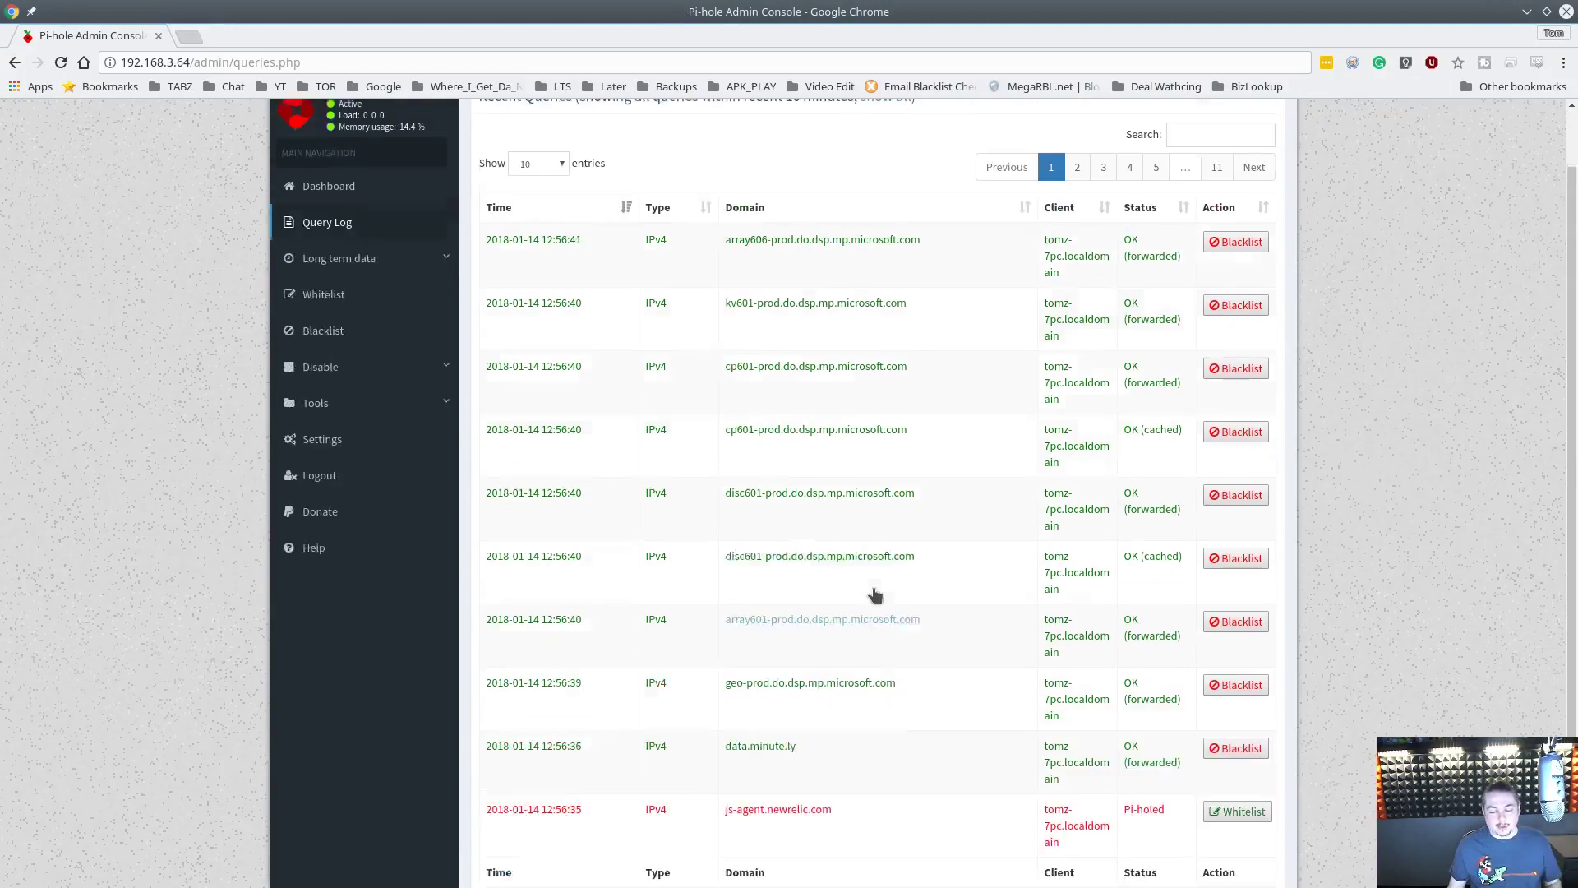
scroll(1003, 638, "down", 5)
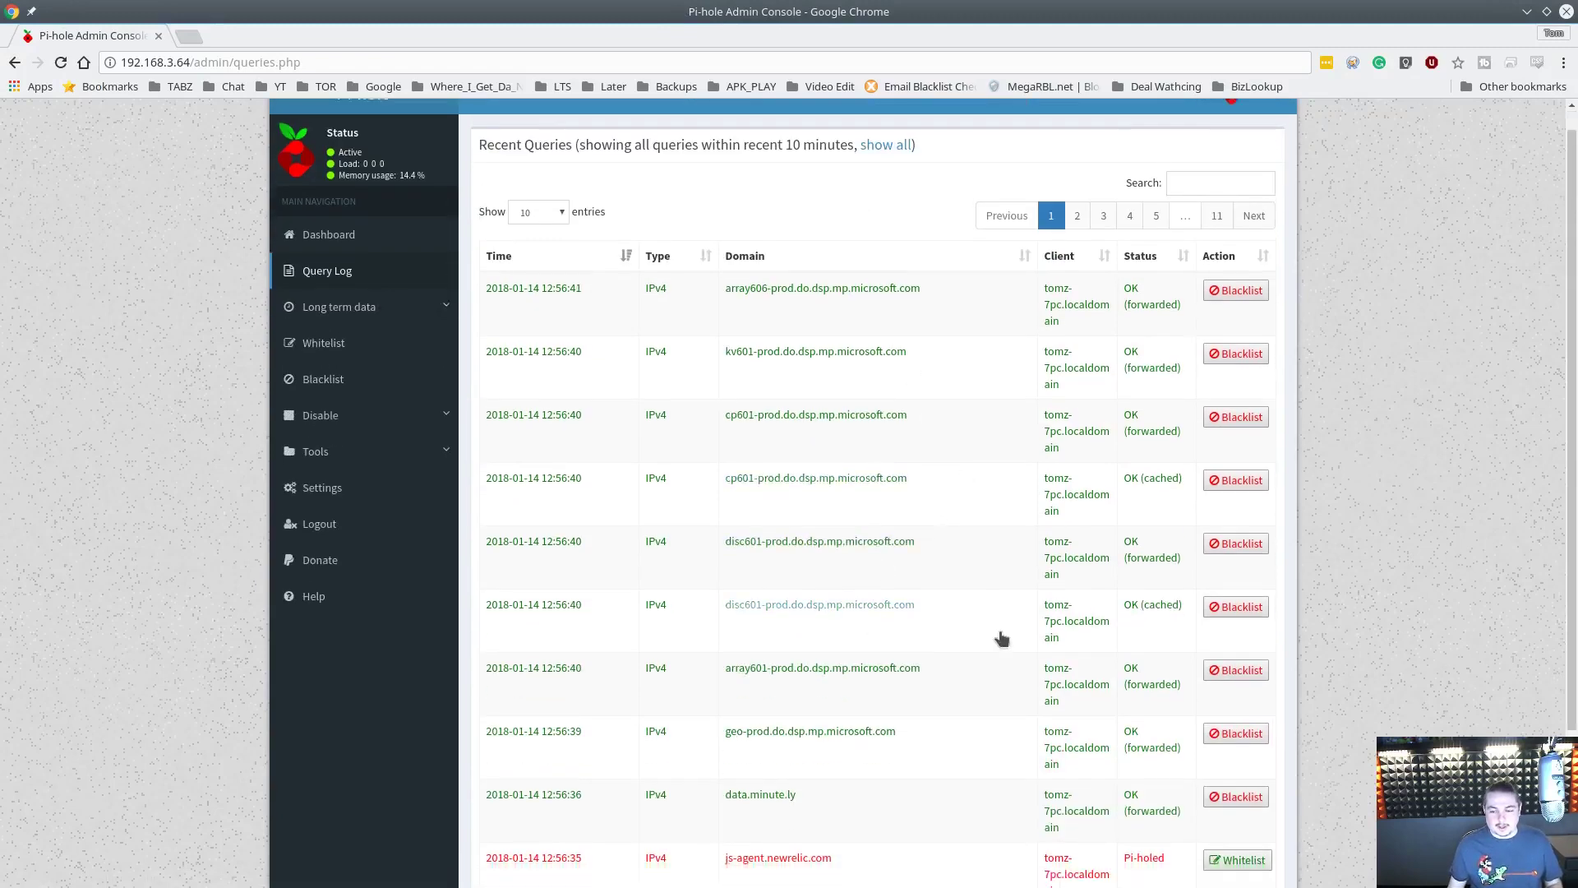
- Page through the recent queries up to page 11, comparing blocked and forwarded domains
left_click(1254, 768)
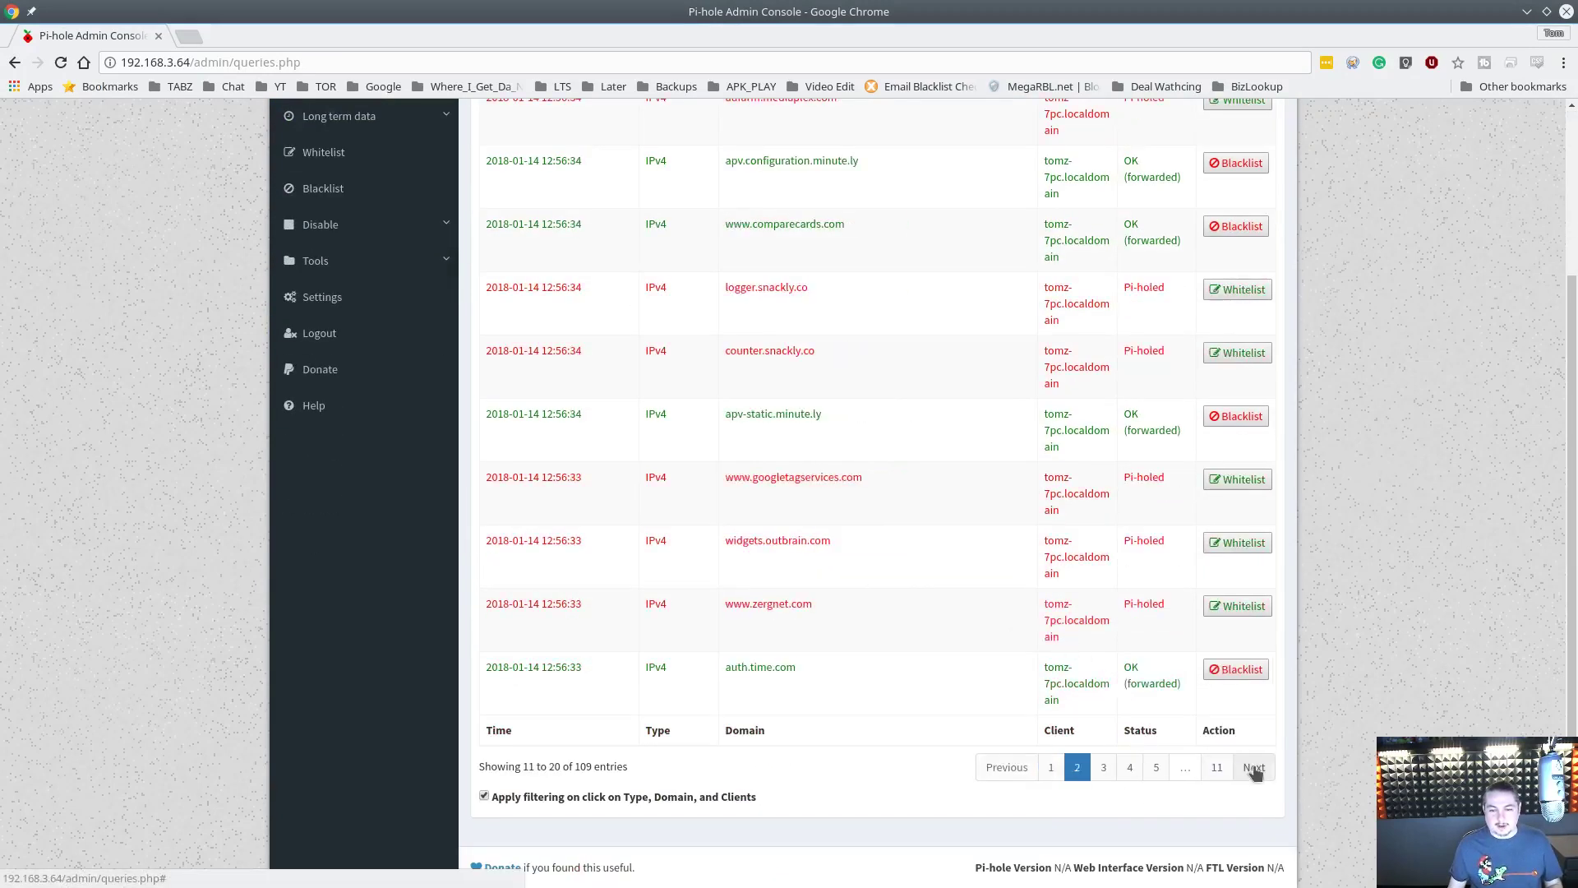
left_click(1255, 767)
left_click(1254, 767)
left_click(1254, 768)
scroll(885, 640, "up", 5)
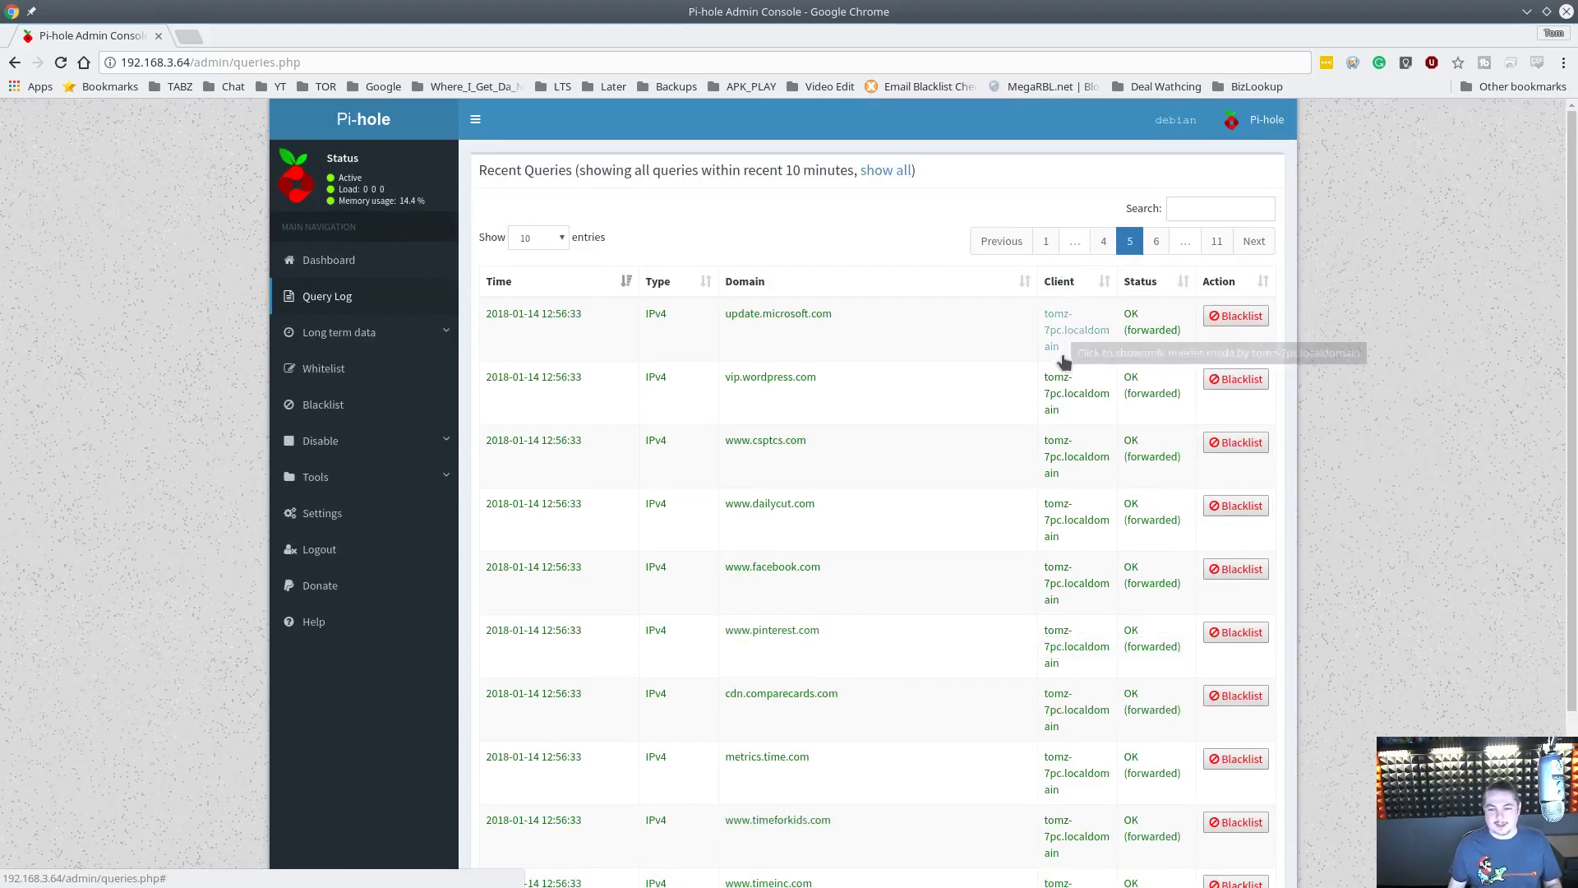
scroll(1064, 352, "down", 5)
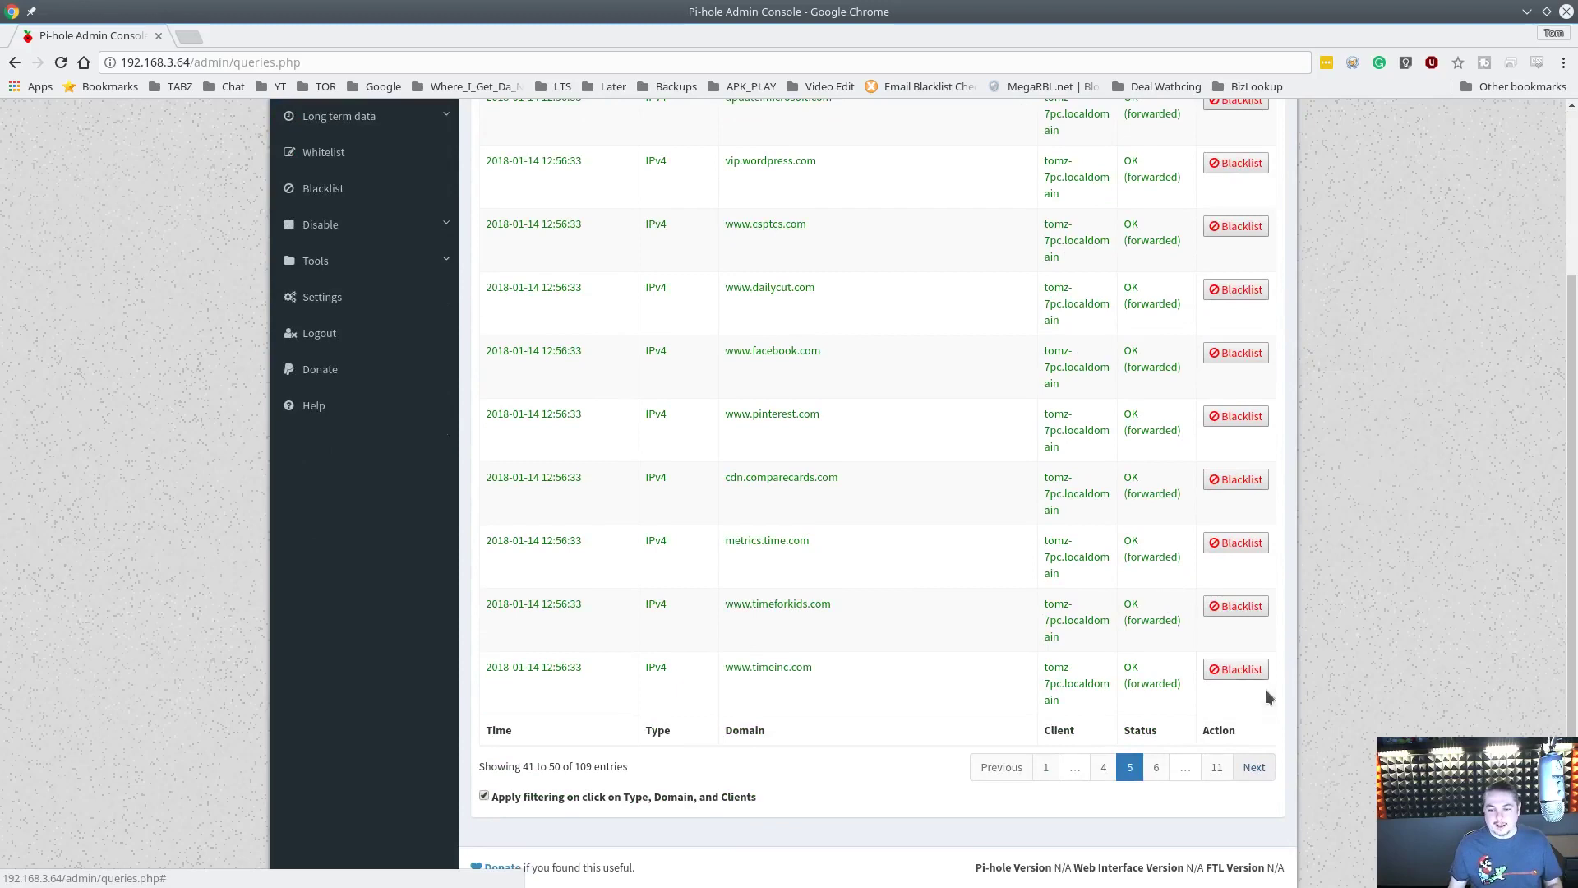
left_click(1220, 768)
scroll(952, 616, "up", 5)
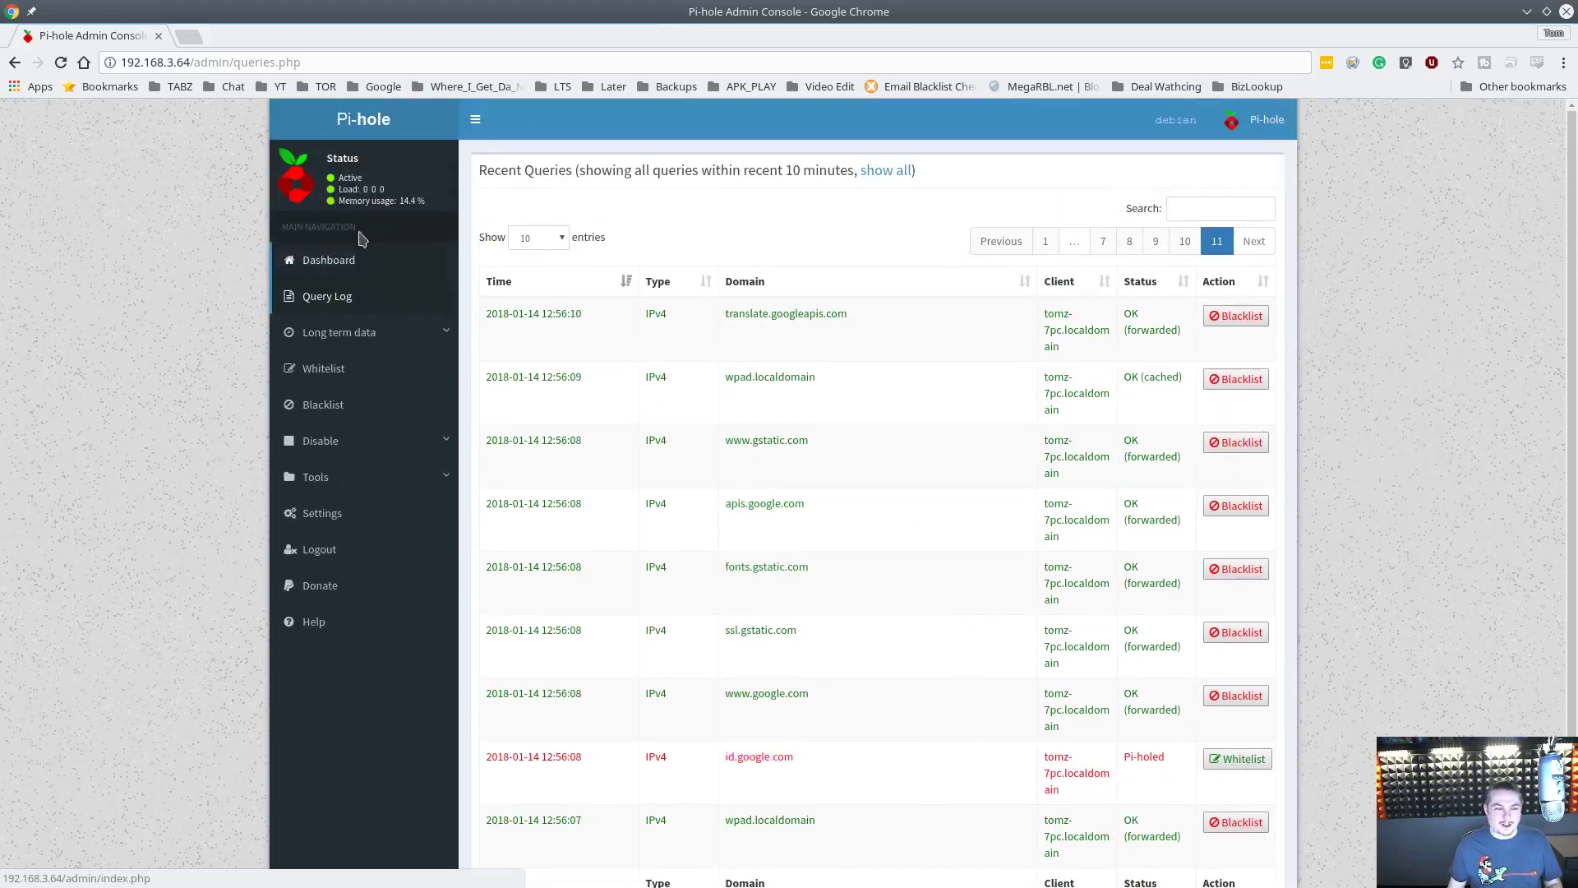
- Review the query statistics and charts on the Pi-hole dashboard
left_click(331, 263)
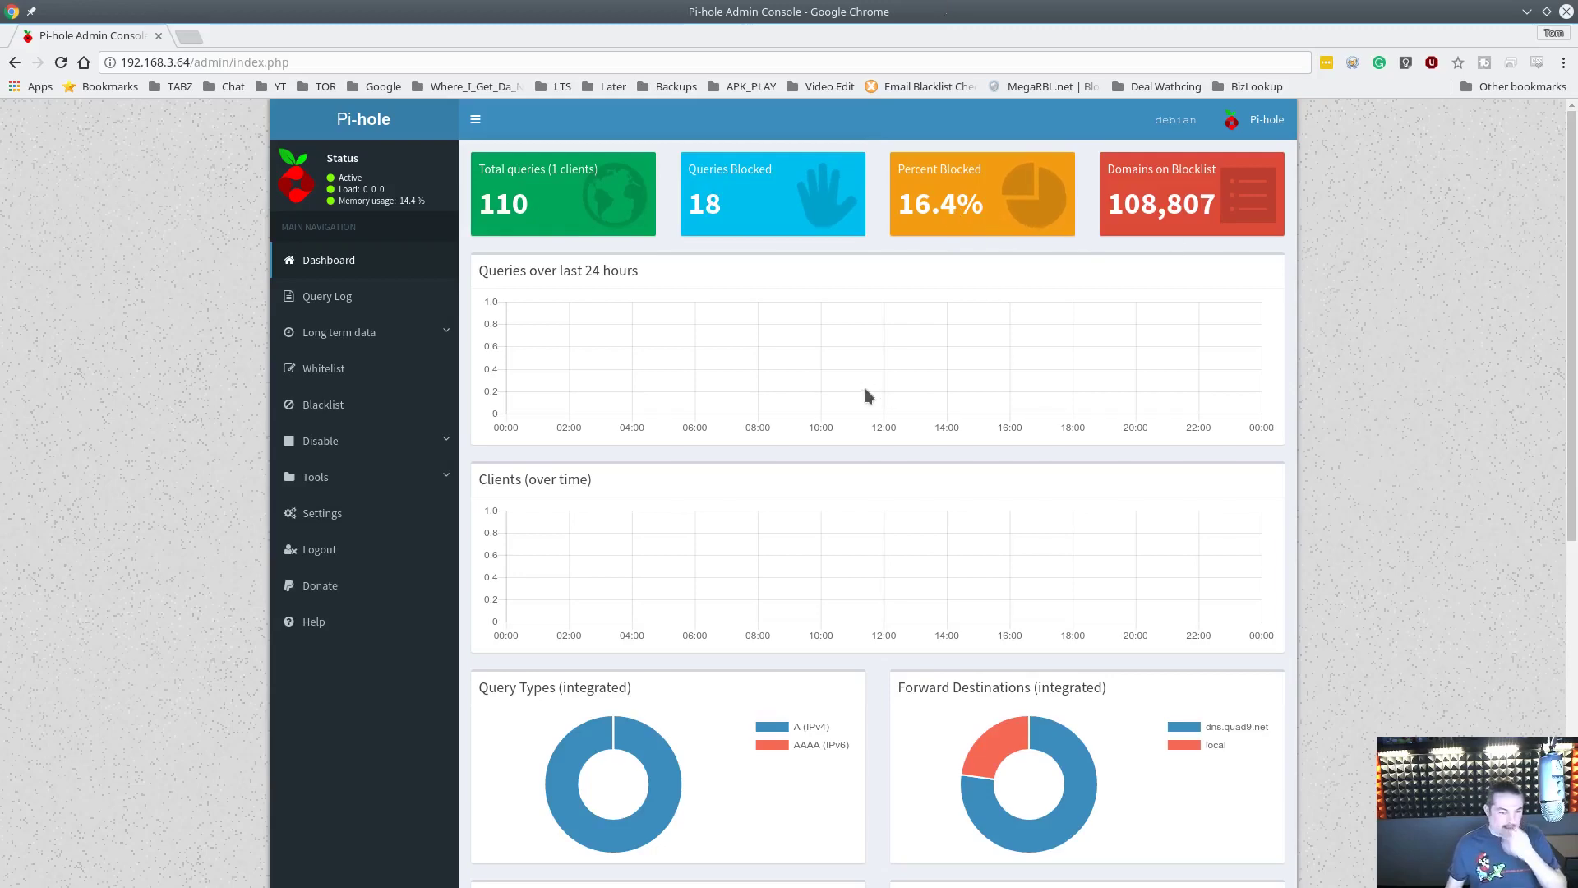
scroll(866, 388, "down", 6)
scroll(862, 457, "up", 6)
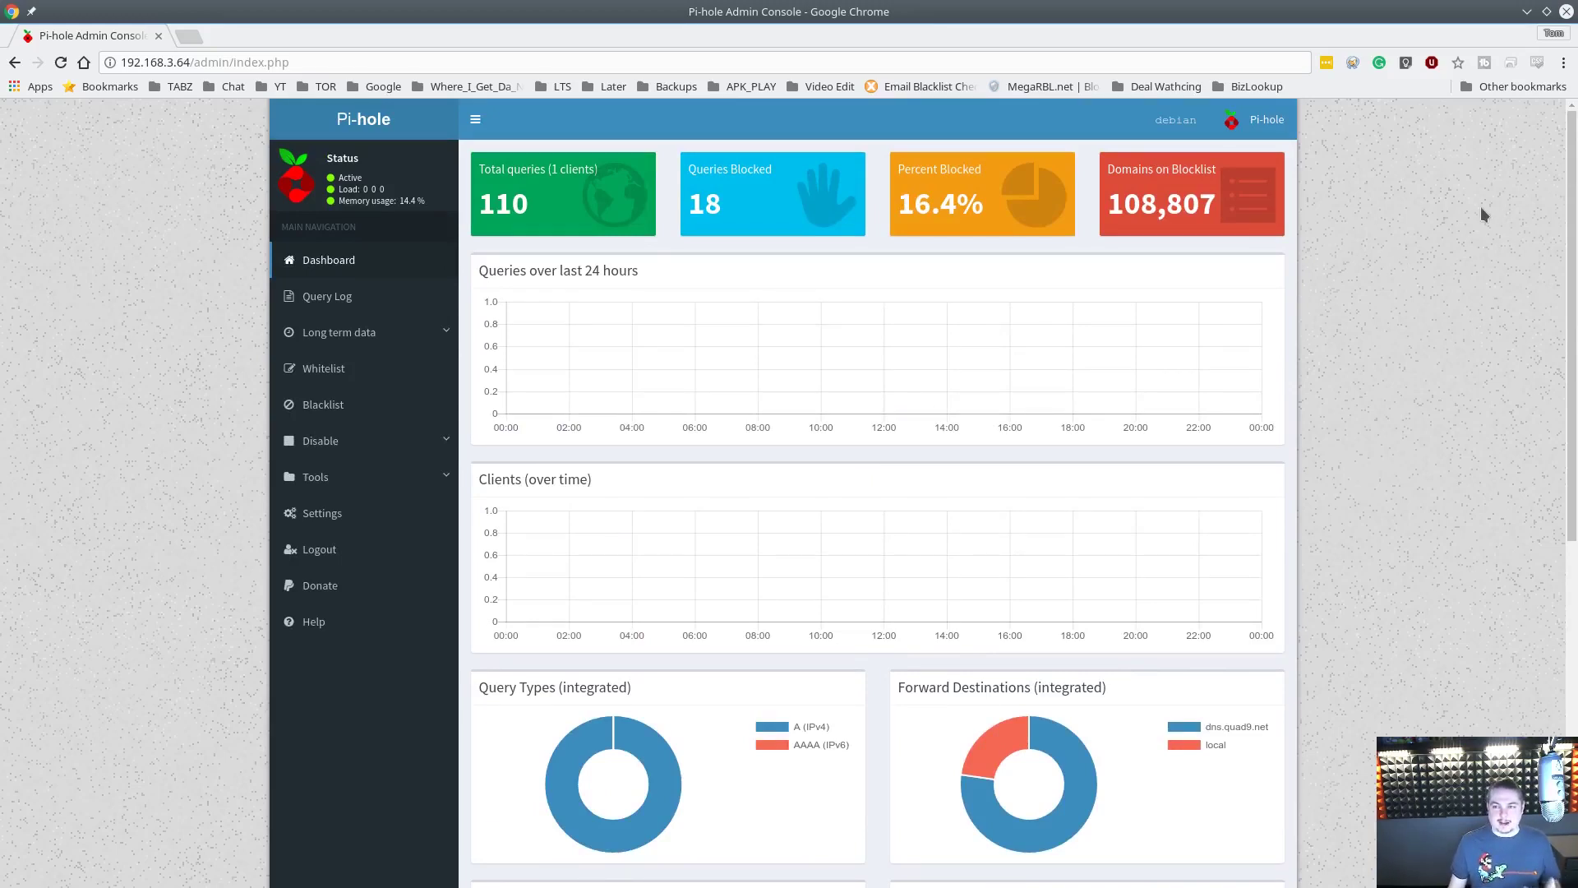
- Switch to the Pi-hole console at 192.168.1.50 in the ConnectWise Control session and view its query log
left_click(1566, 12)
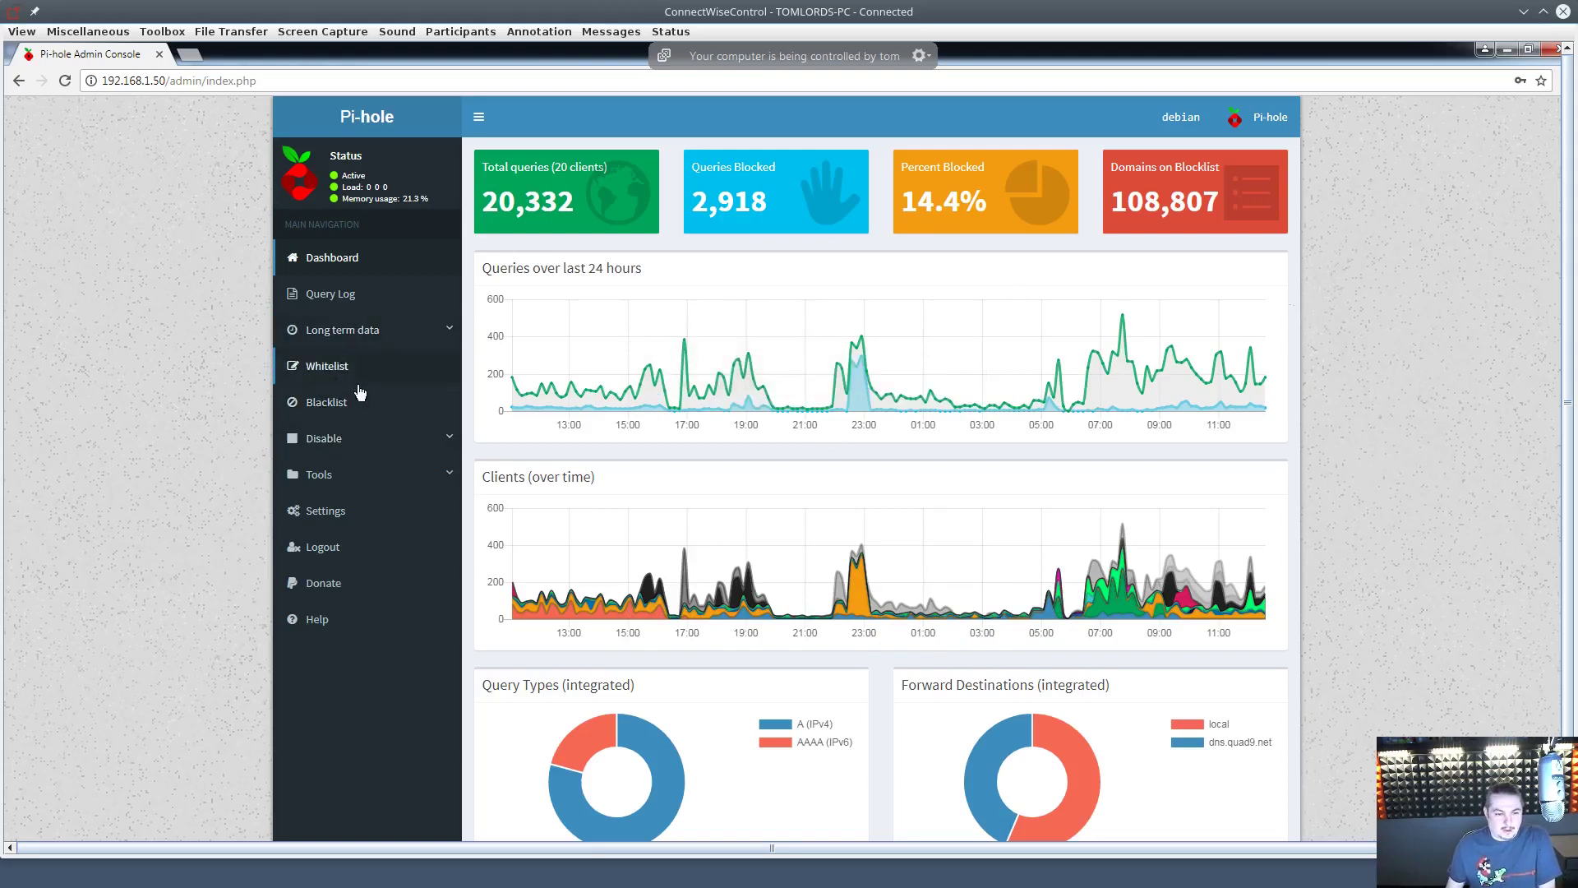
left_click(345, 298)
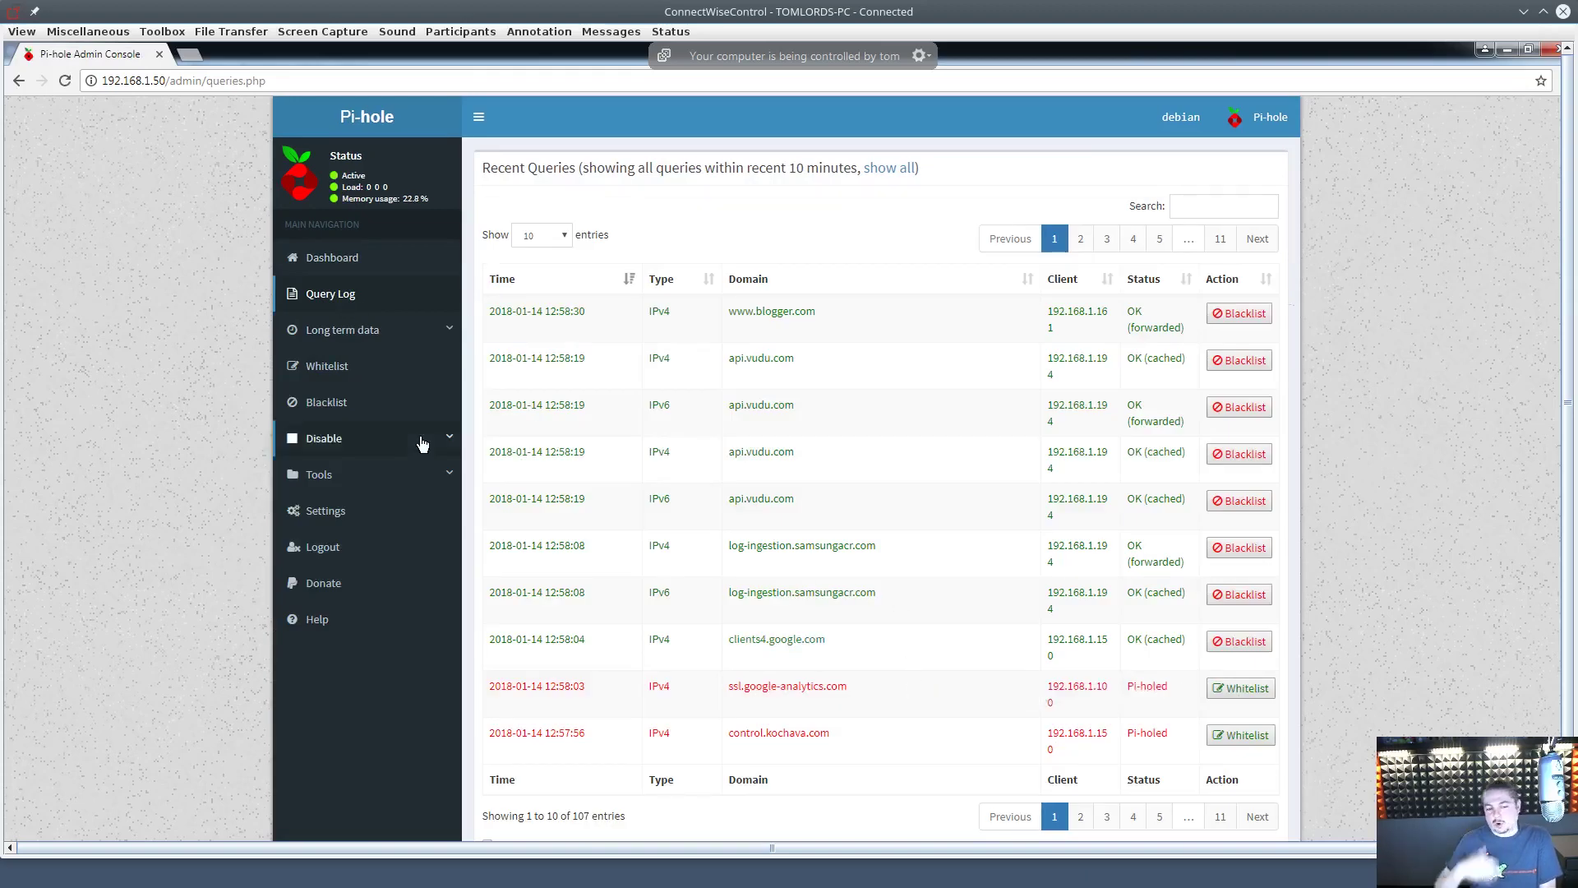
- Graph the long-term query data for the last 7 days, and for yesterday
left_click(362, 327)
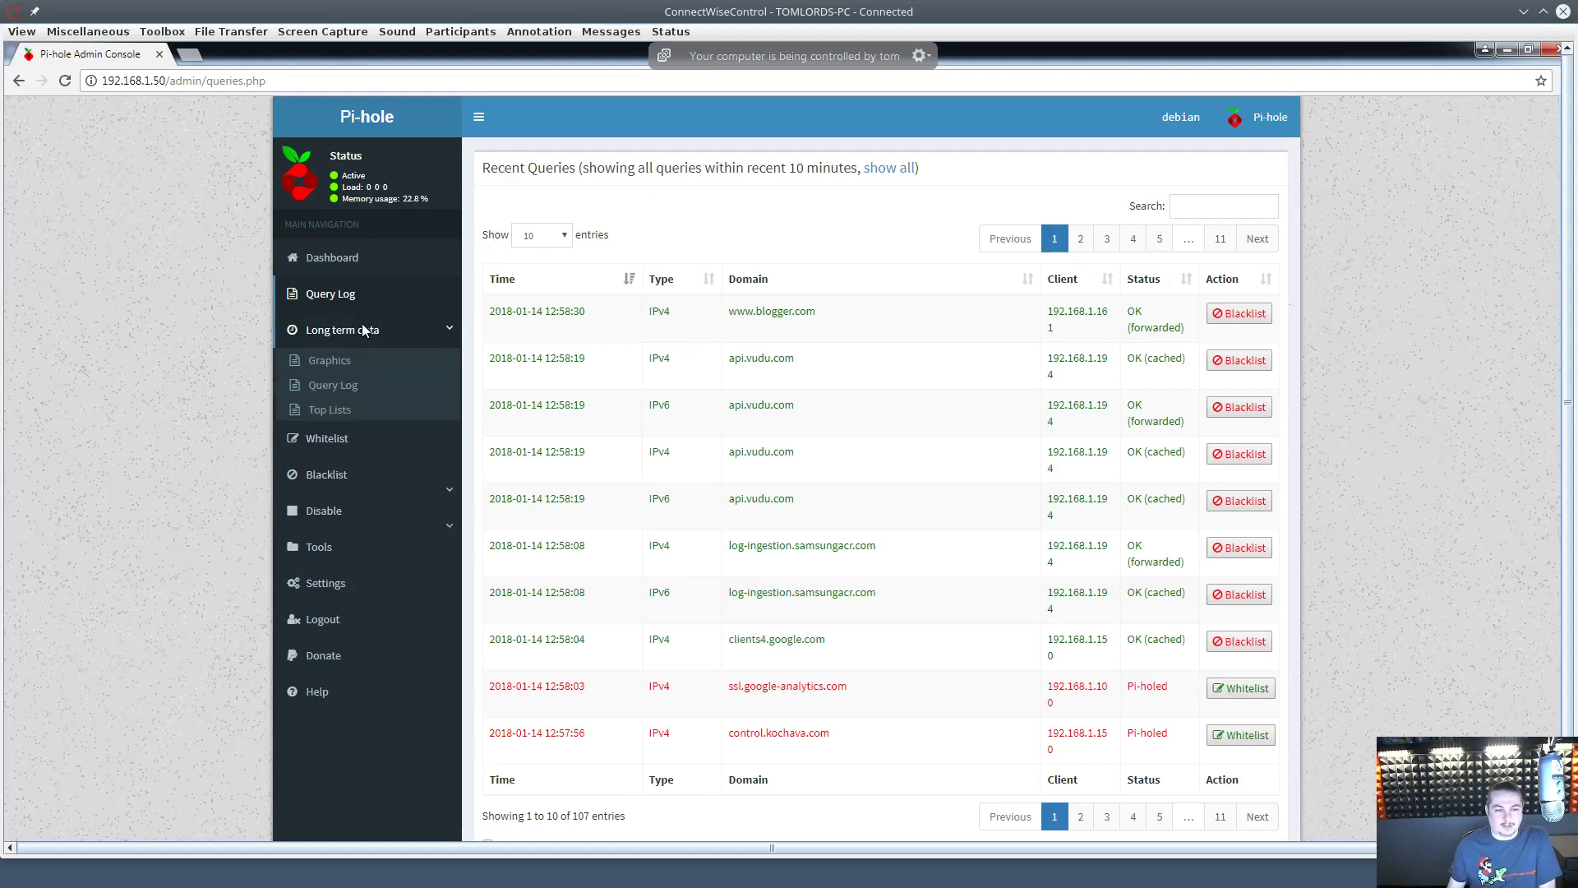
left_click(363, 386)
left_click(354, 363)
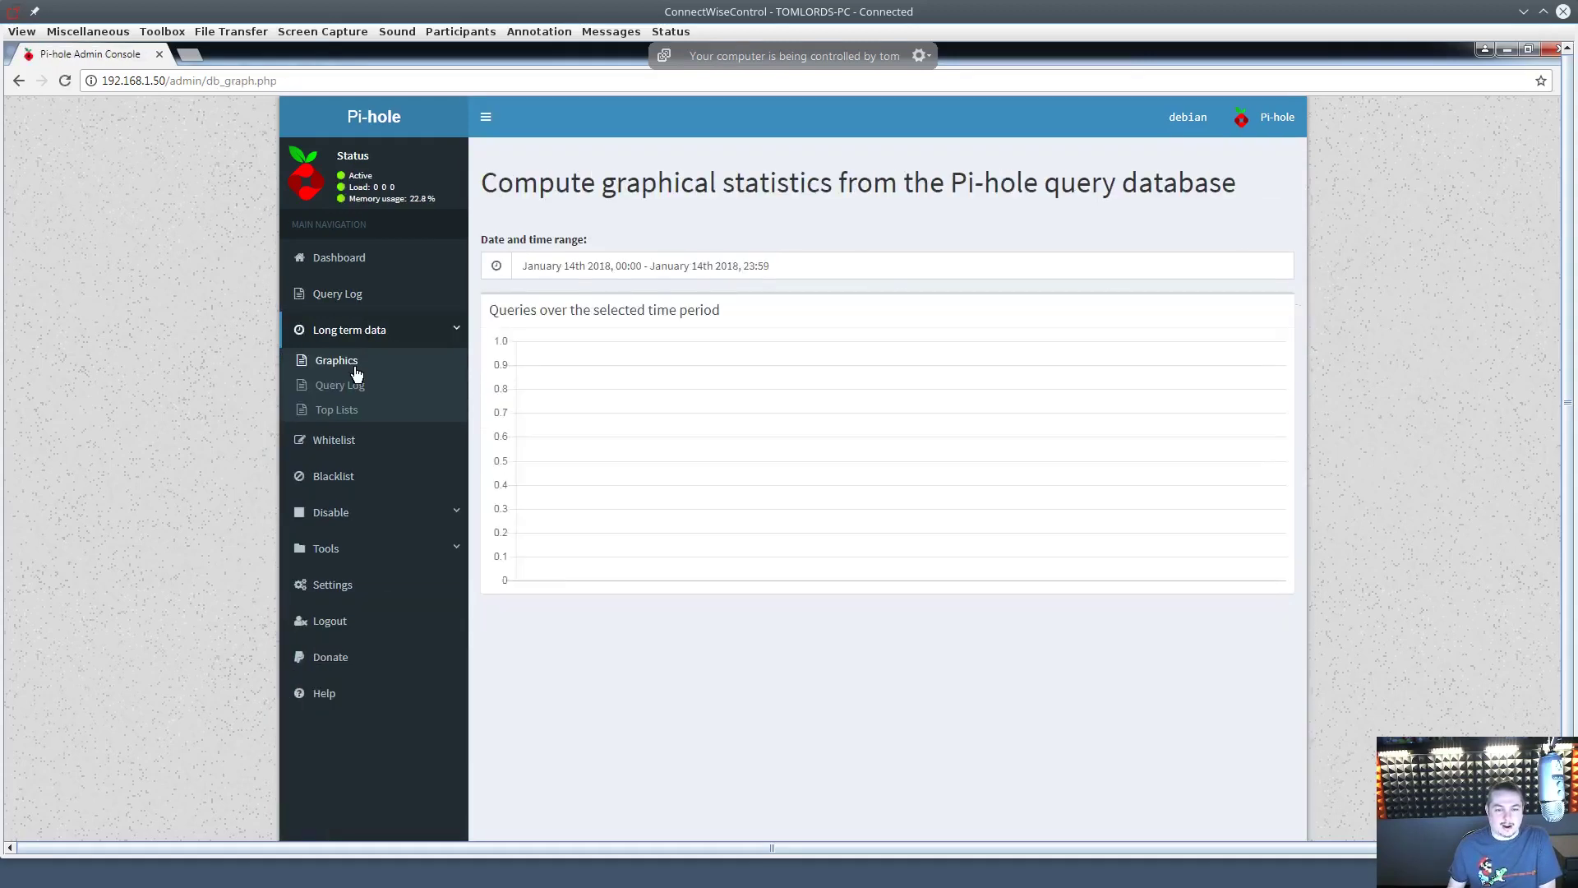
left_click(684, 265)
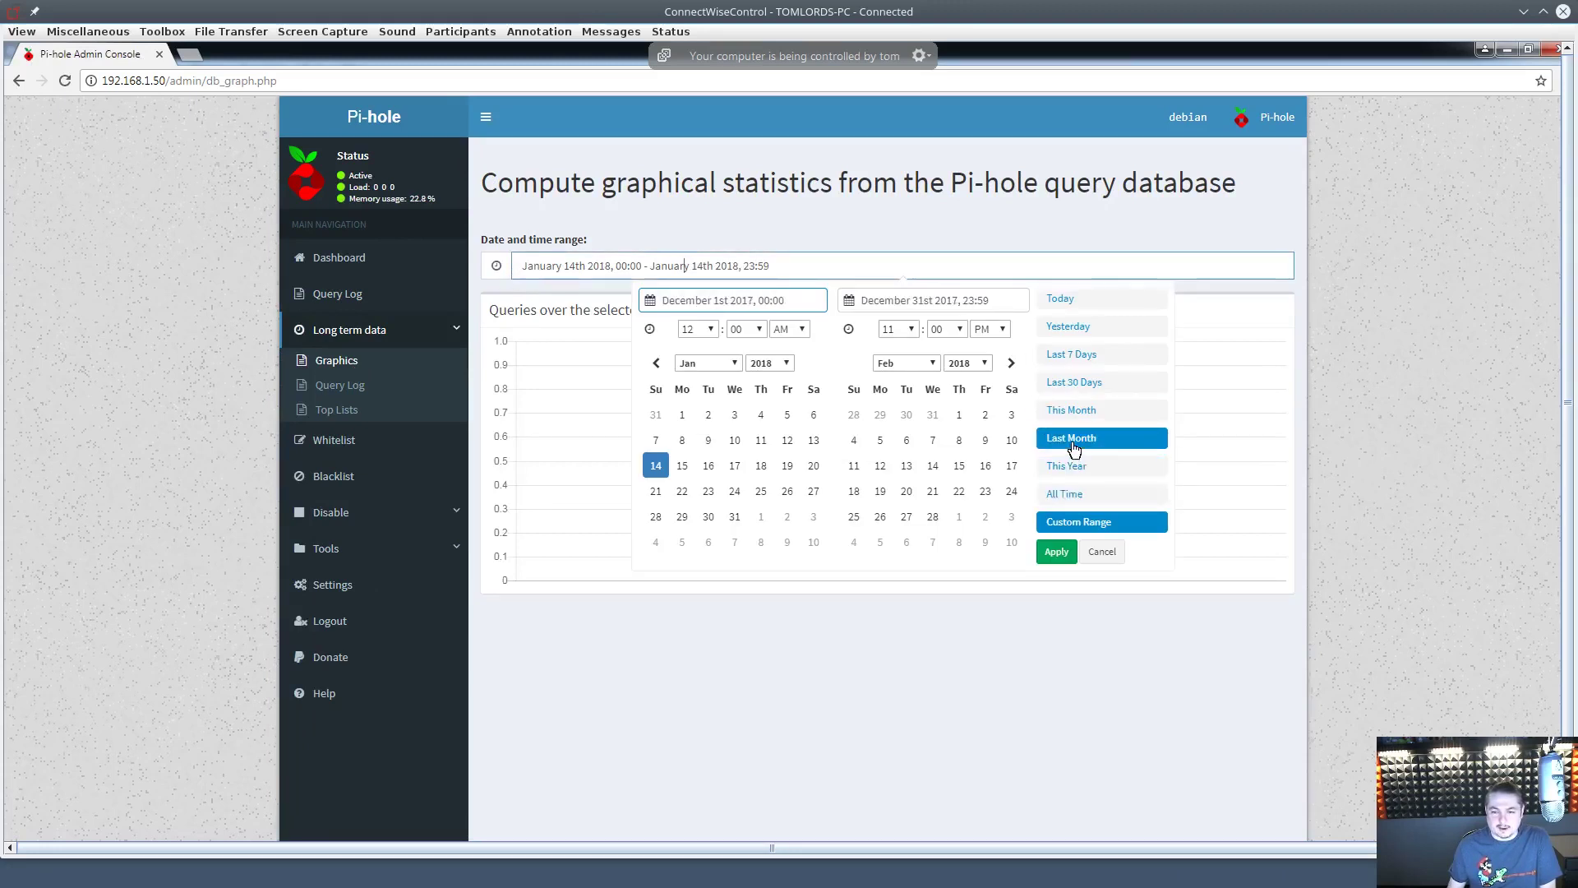
left_click(1092, 359)
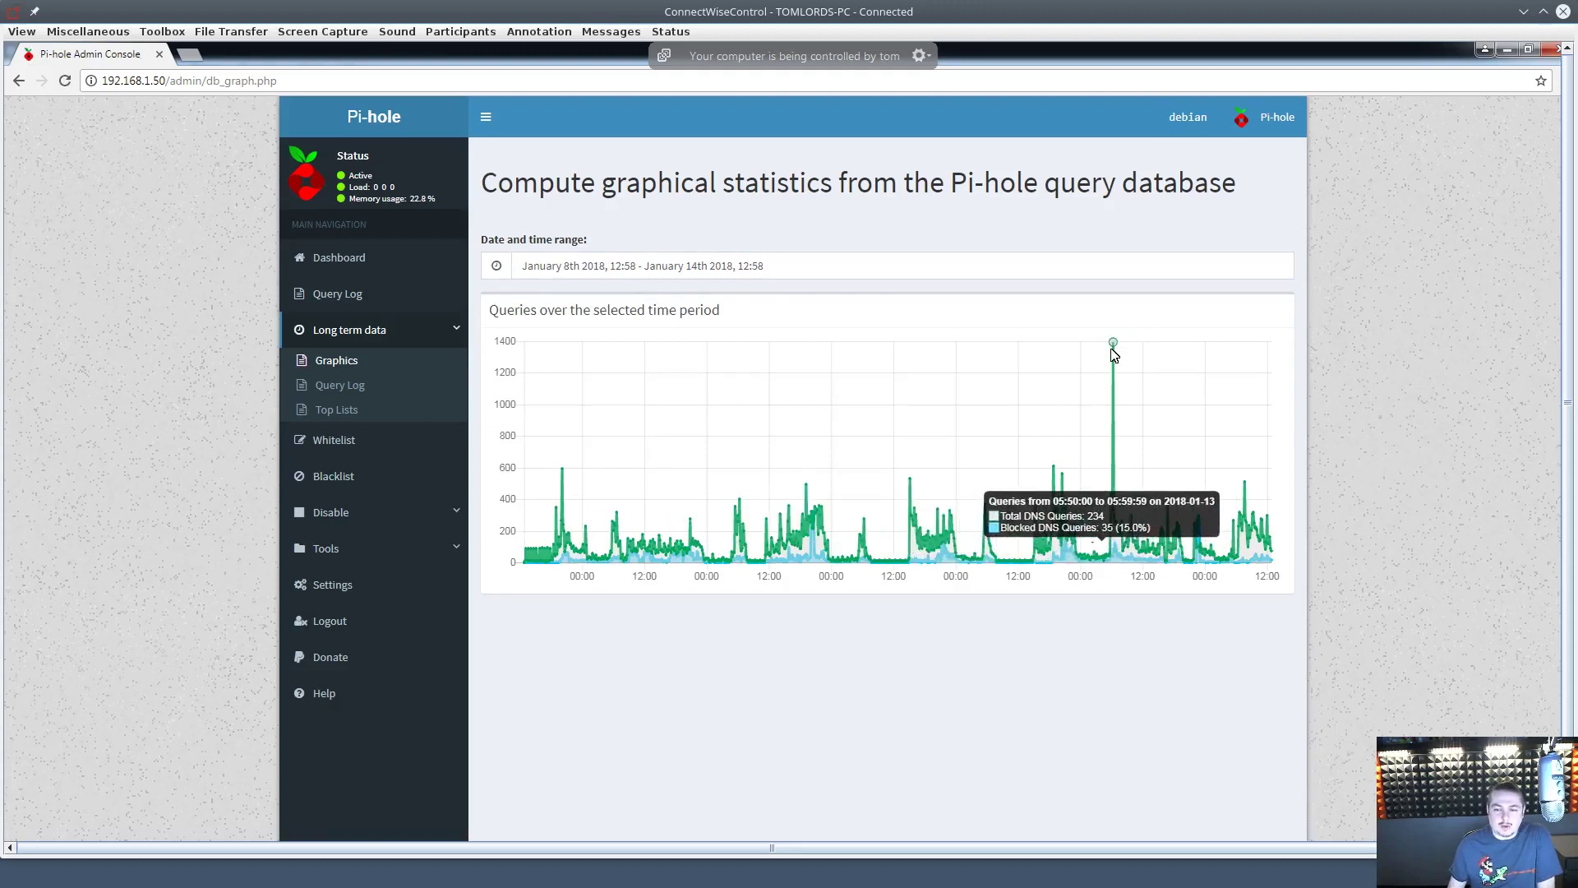
left_click(739, 265)
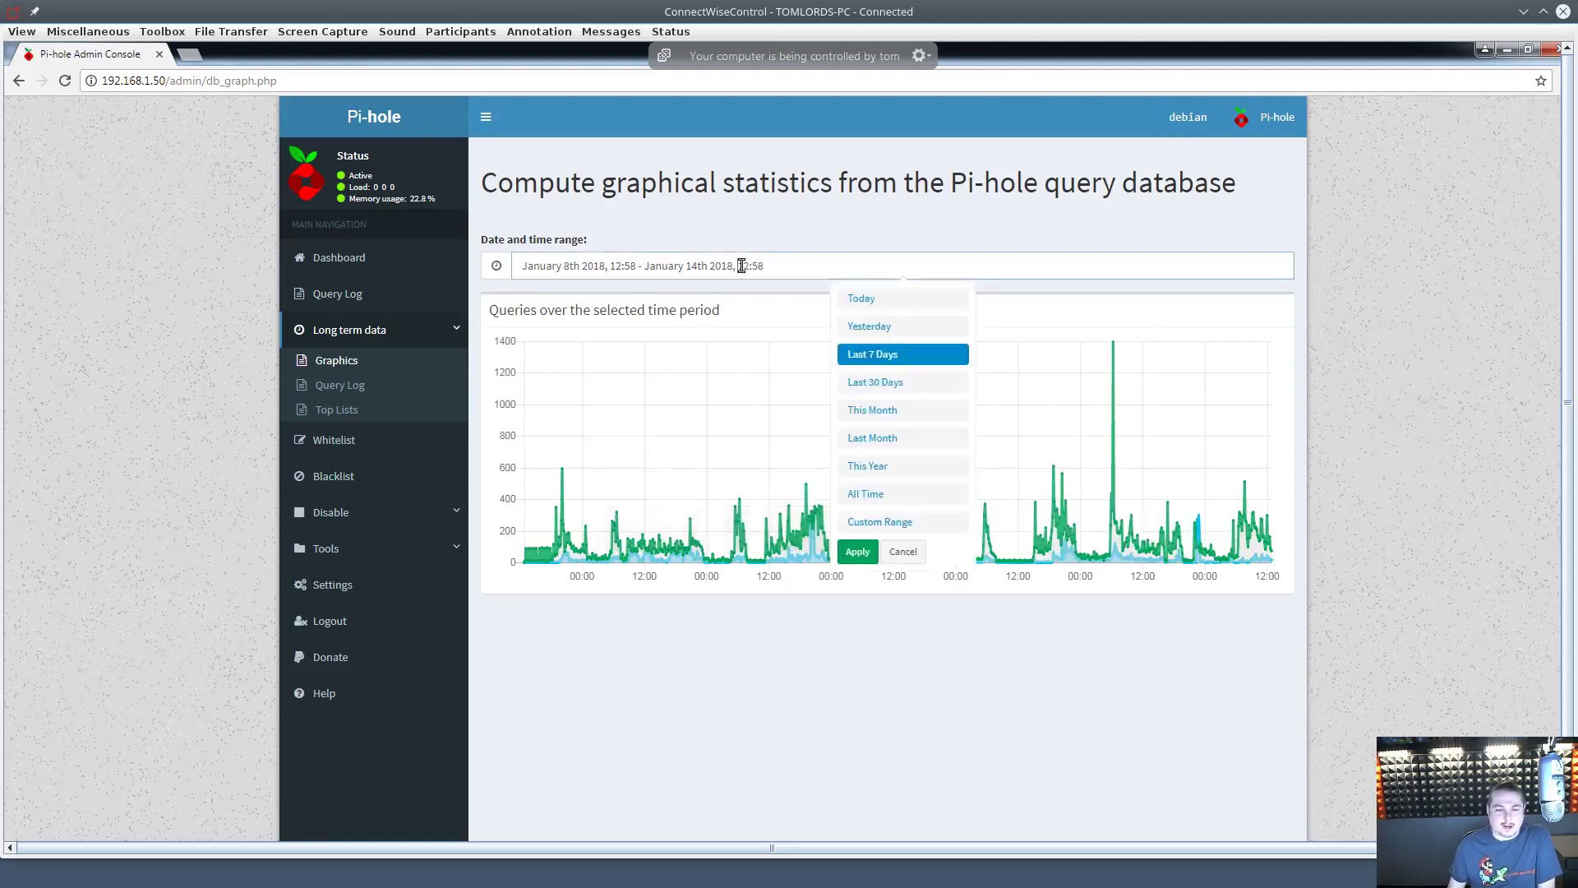
left_click(886, 326)
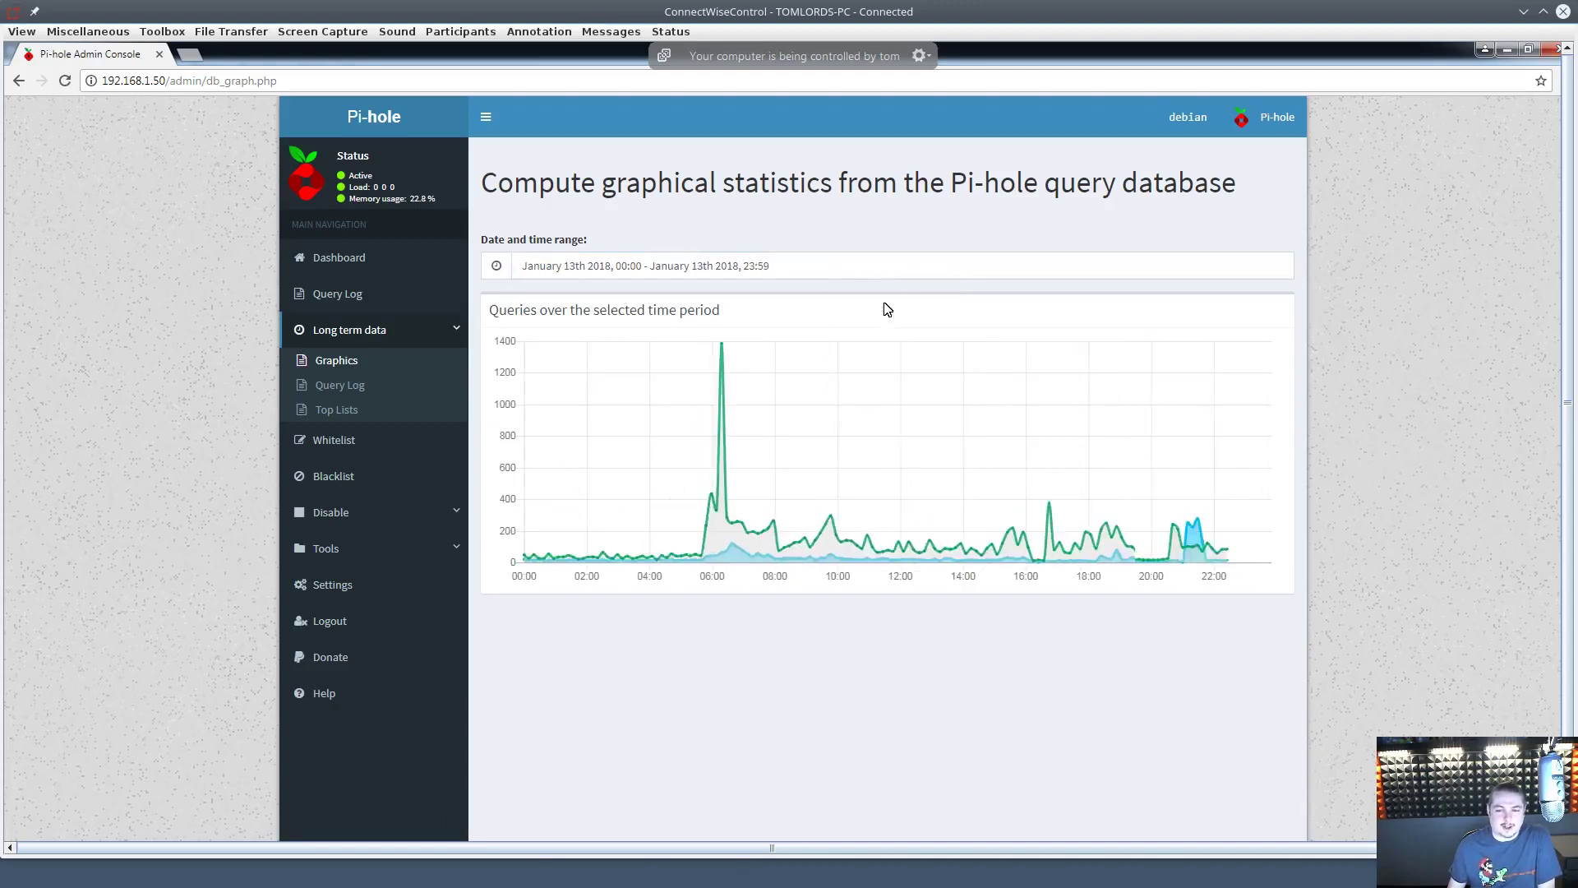
- Graph the long-term query data for last month
left_click(855, 268)
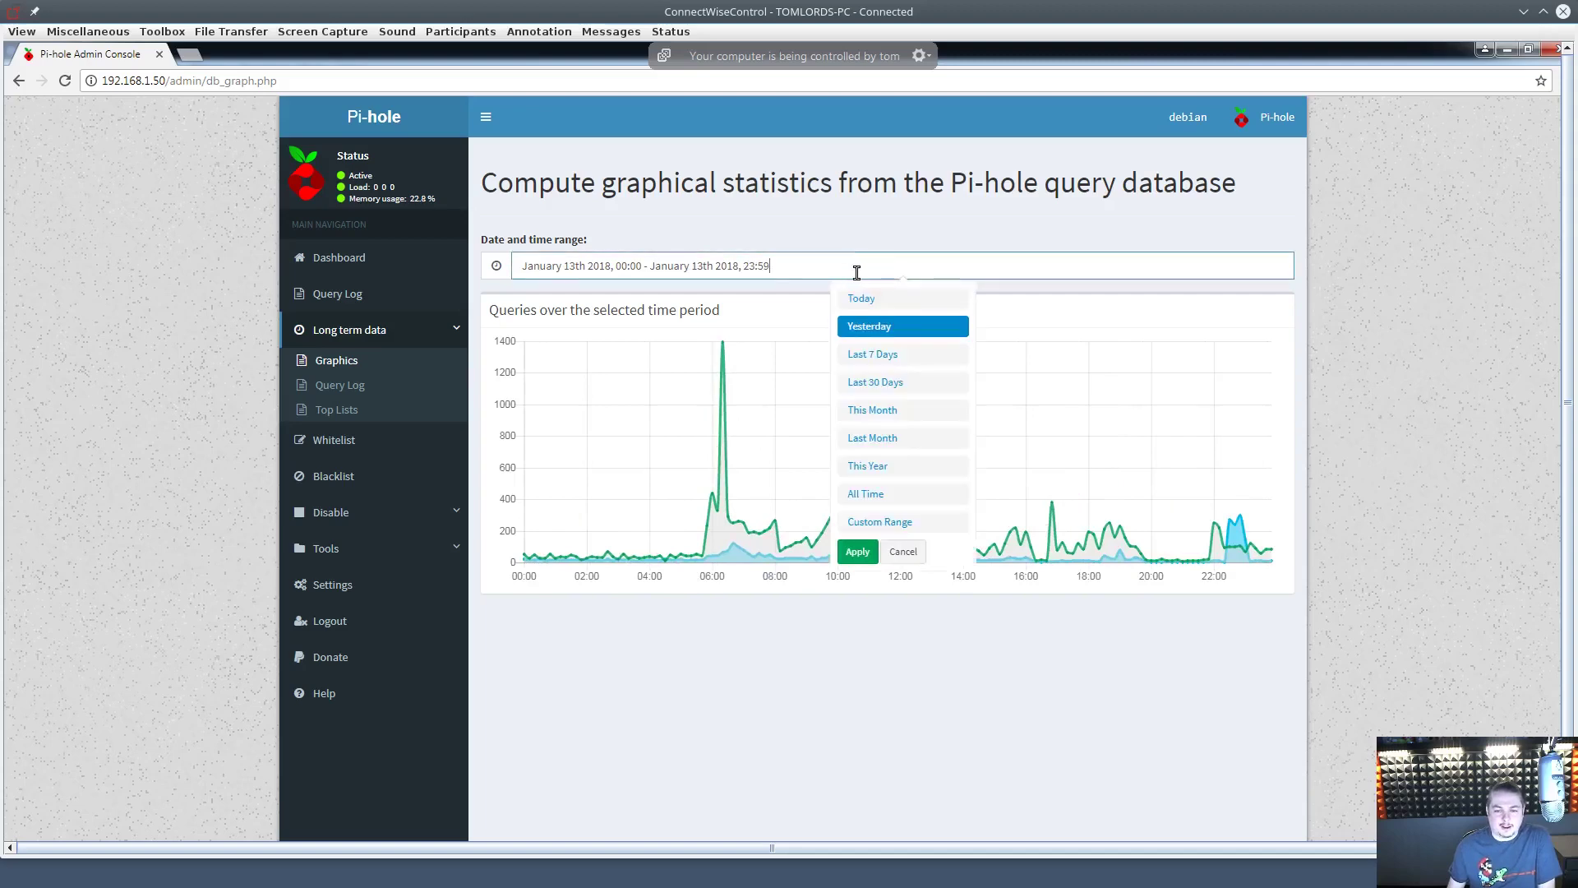
left_click(886, 438)
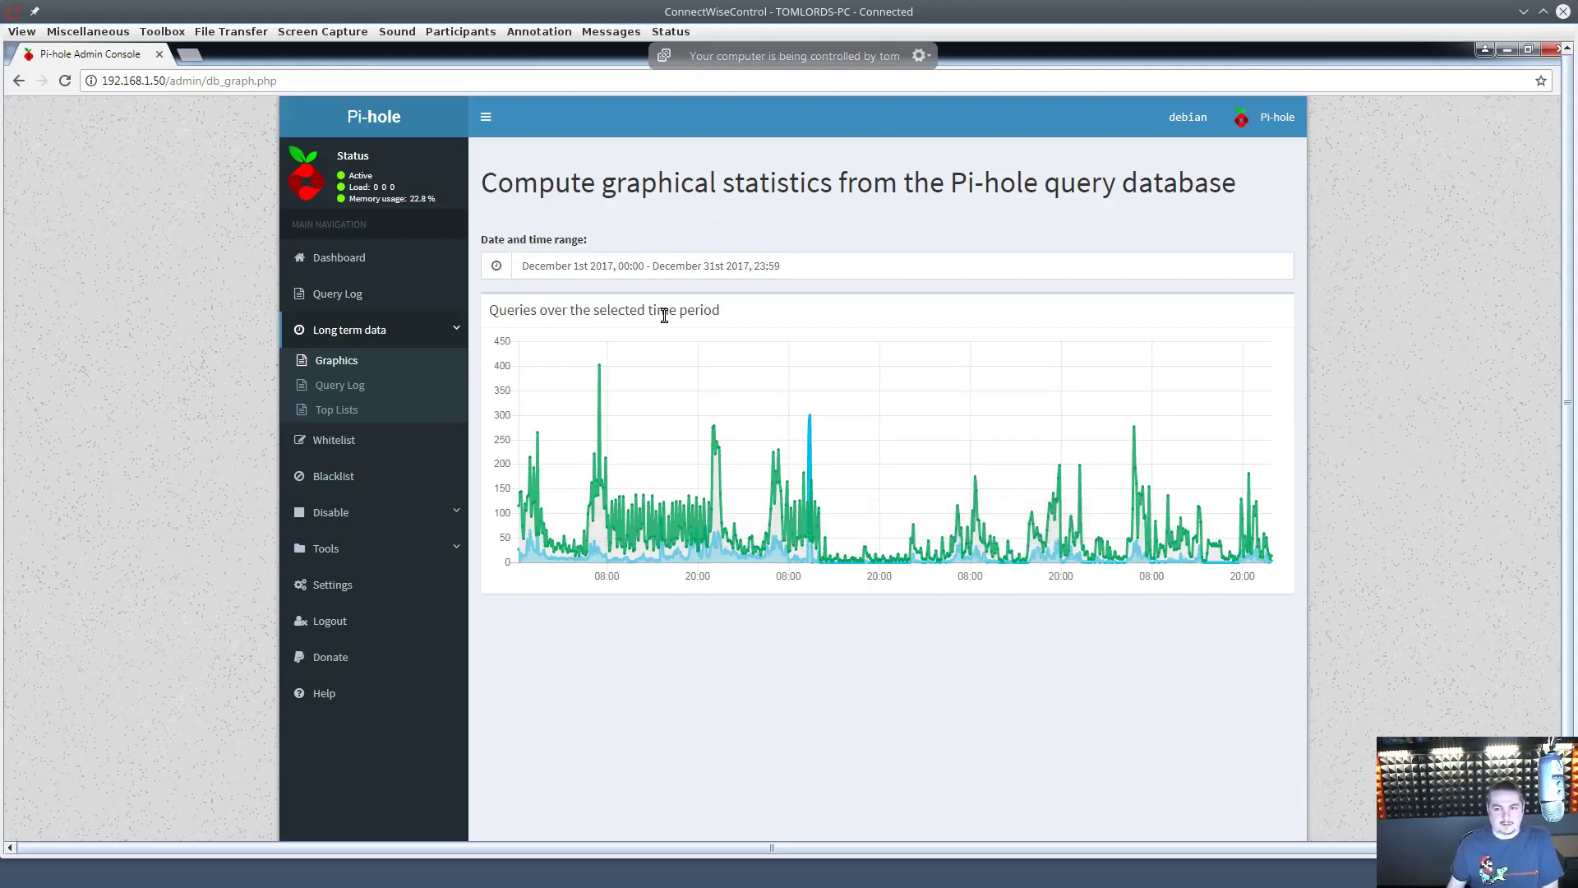
- Review the whitelist and blacklist pages, including where a domain is added to each list
left_click(376, 447)
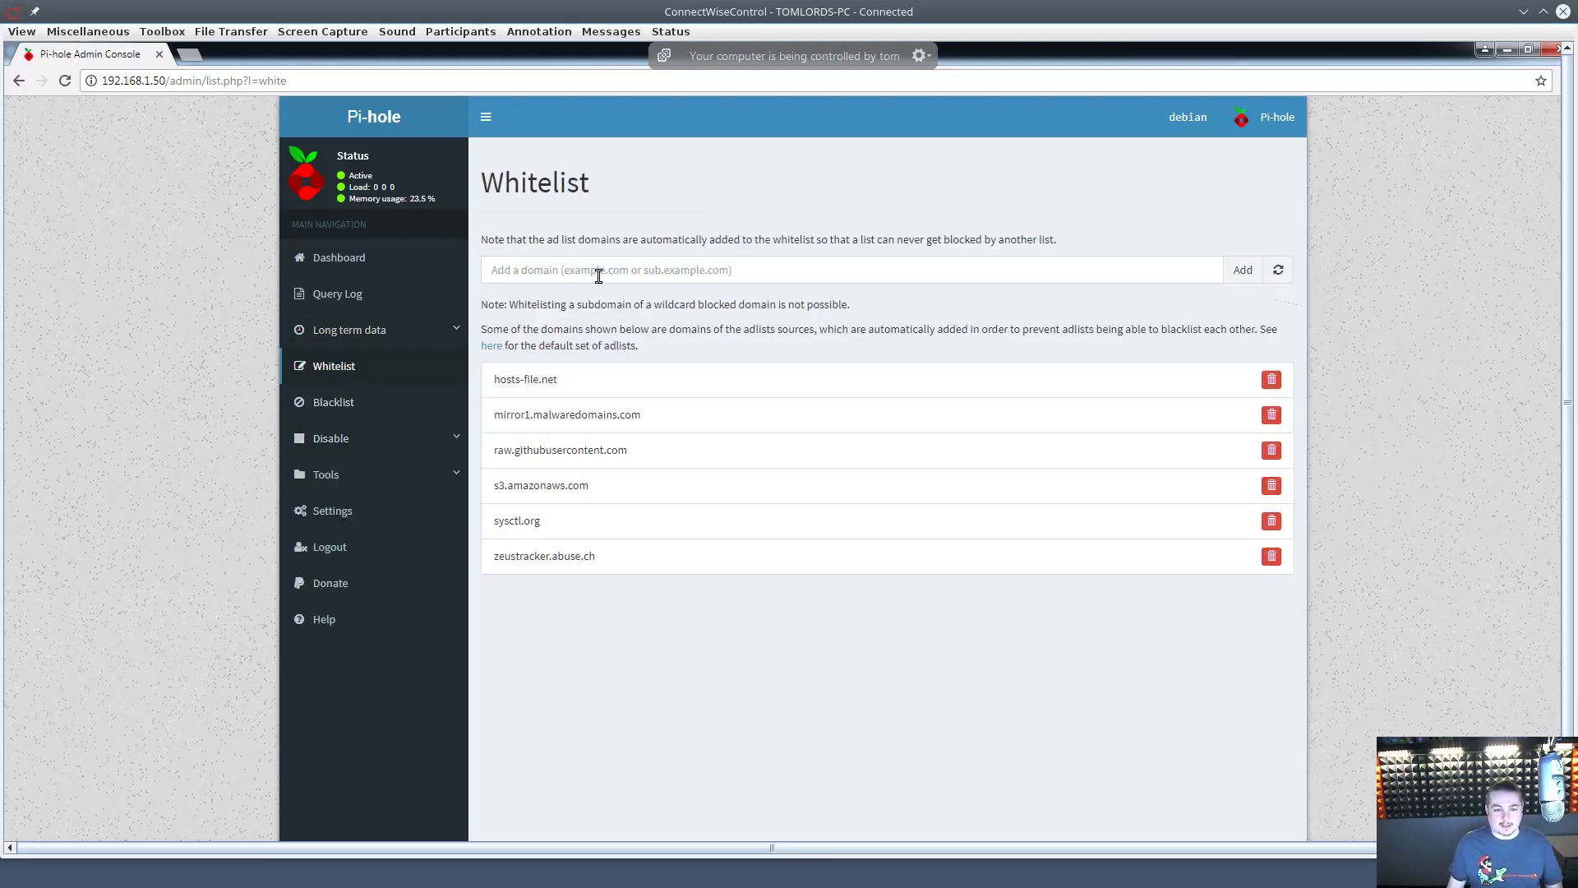
left_click(673, 280)
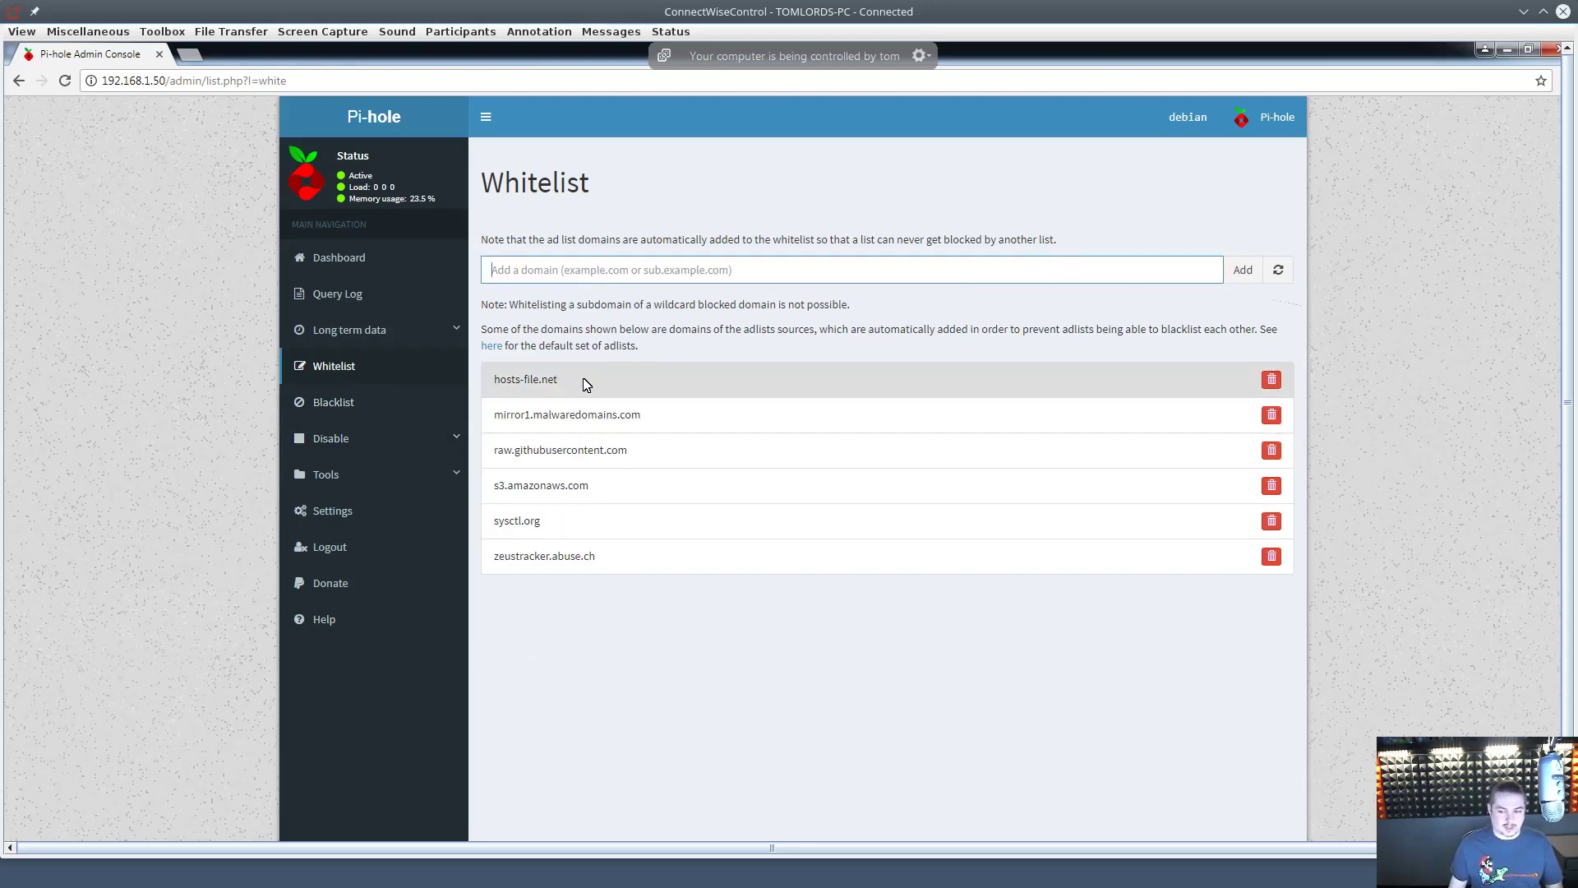
left_click(366, 405)
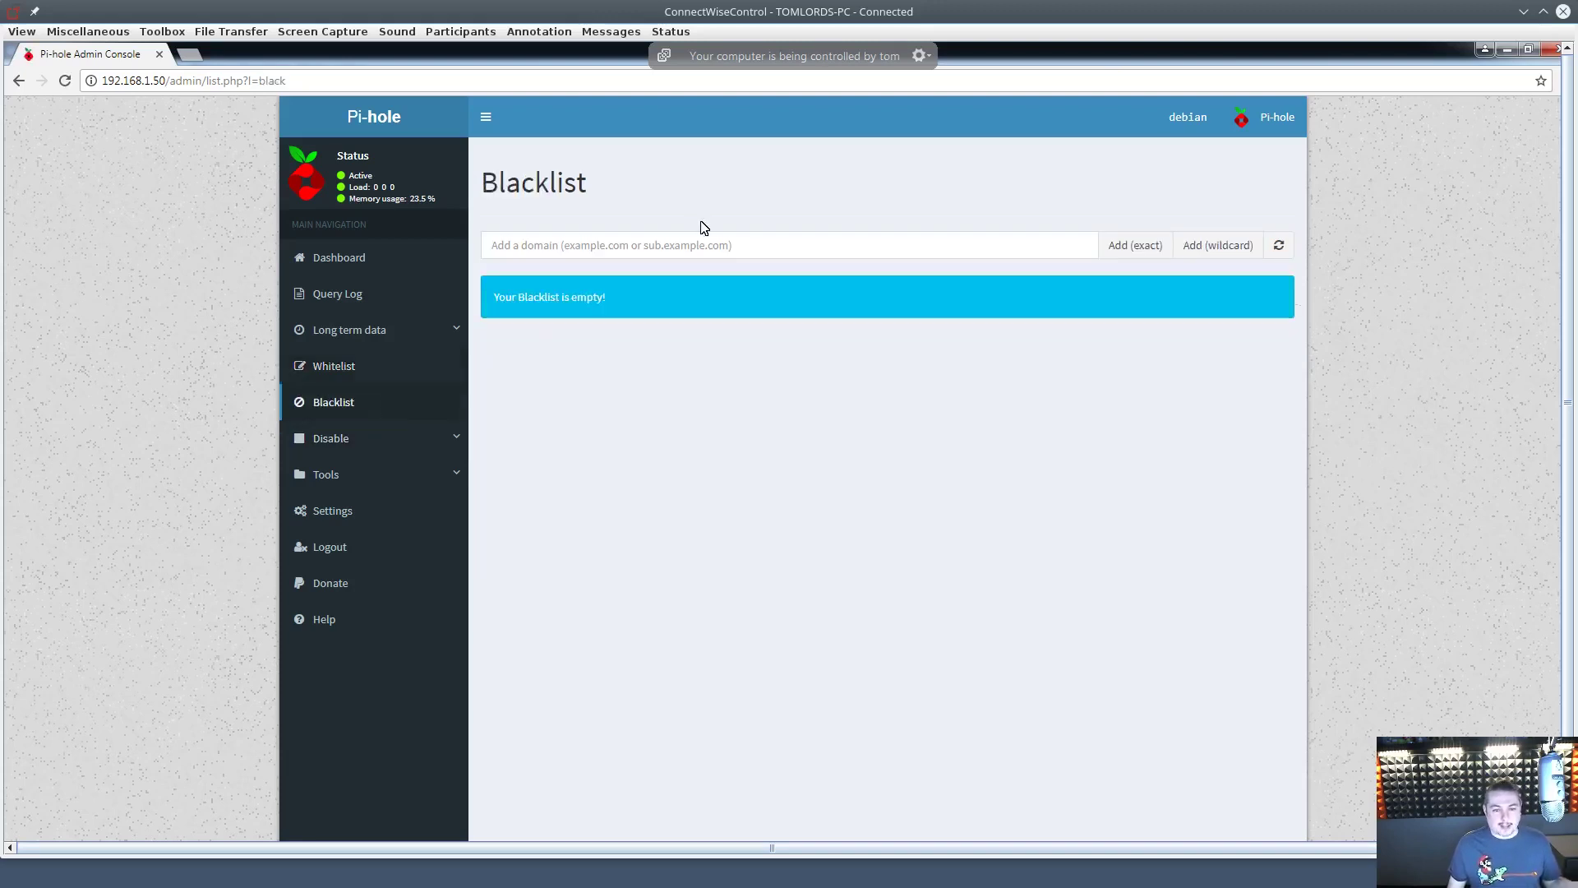
left_click(703, 245)
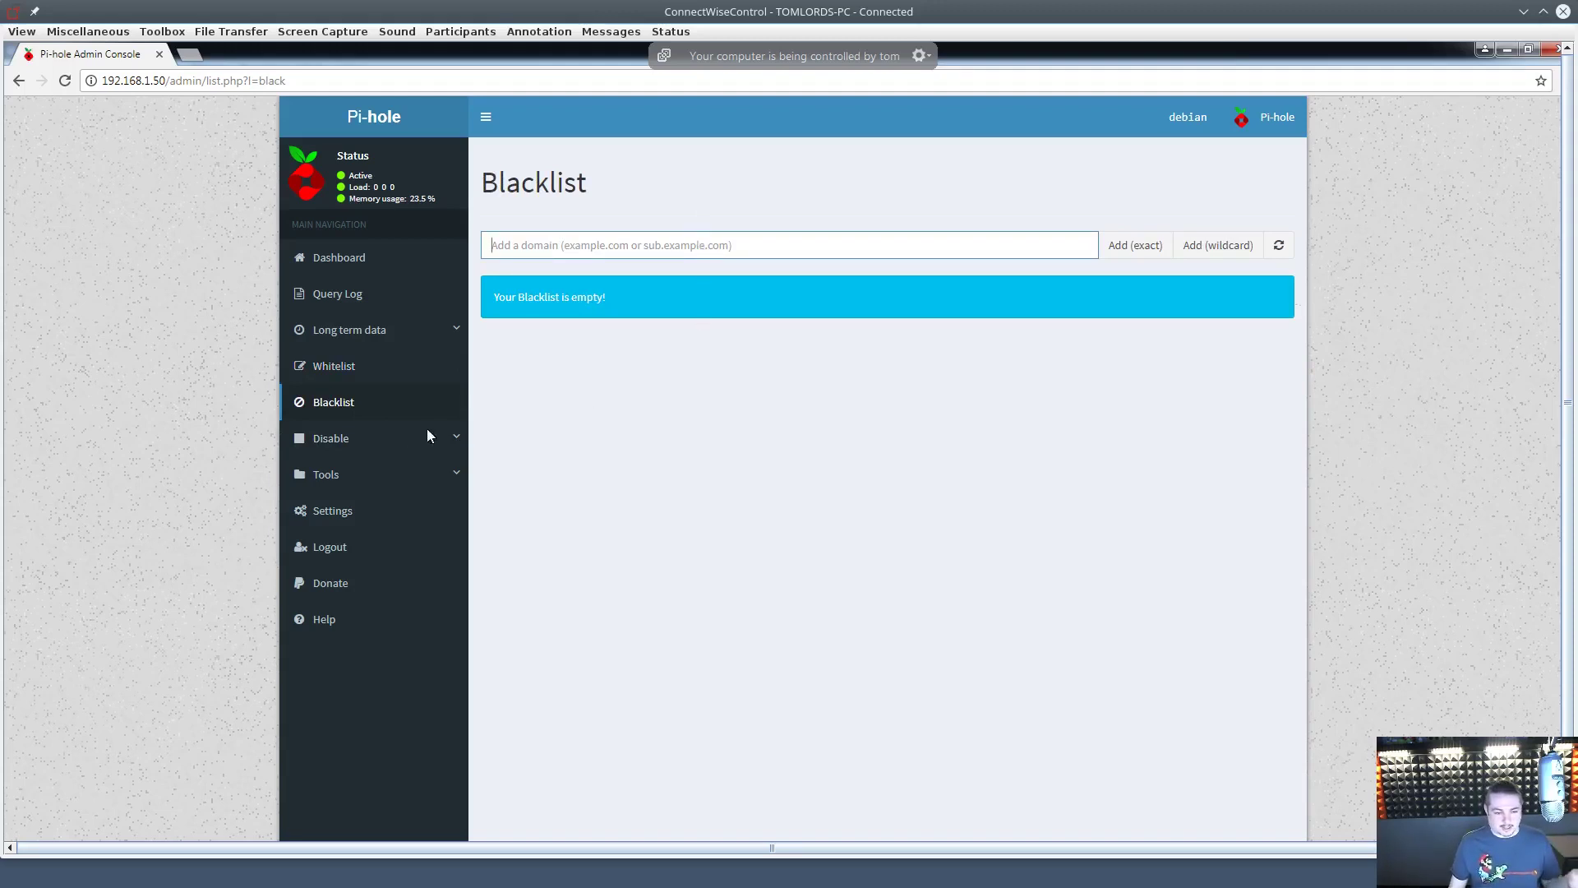
- Disable Pi-hole blocking for 10 seconds
left_click(406, 442)
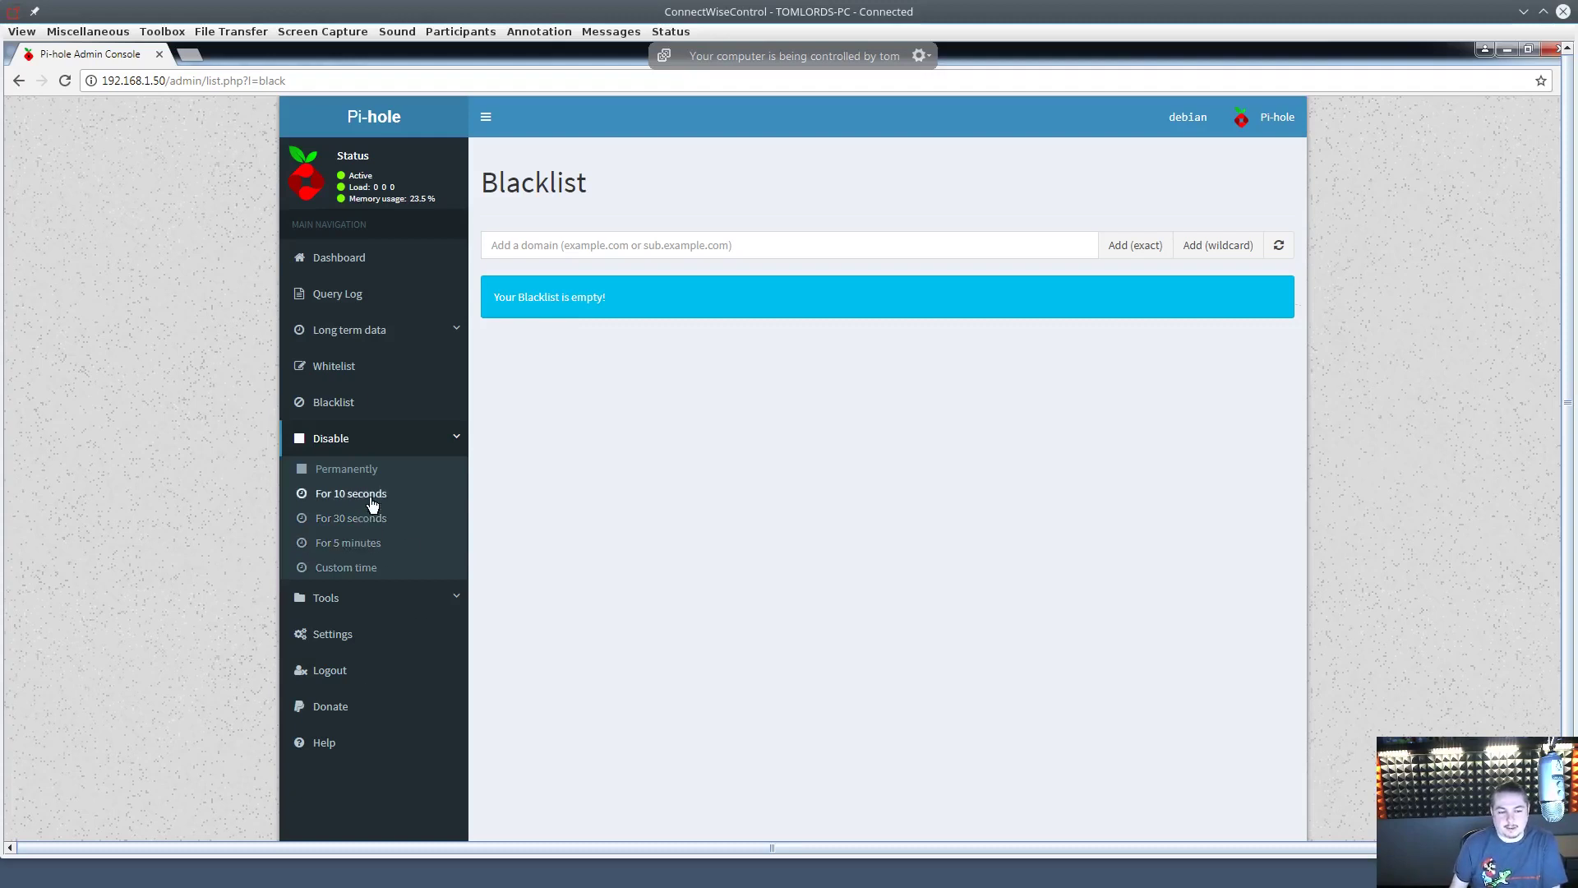
left_click(371, 496)
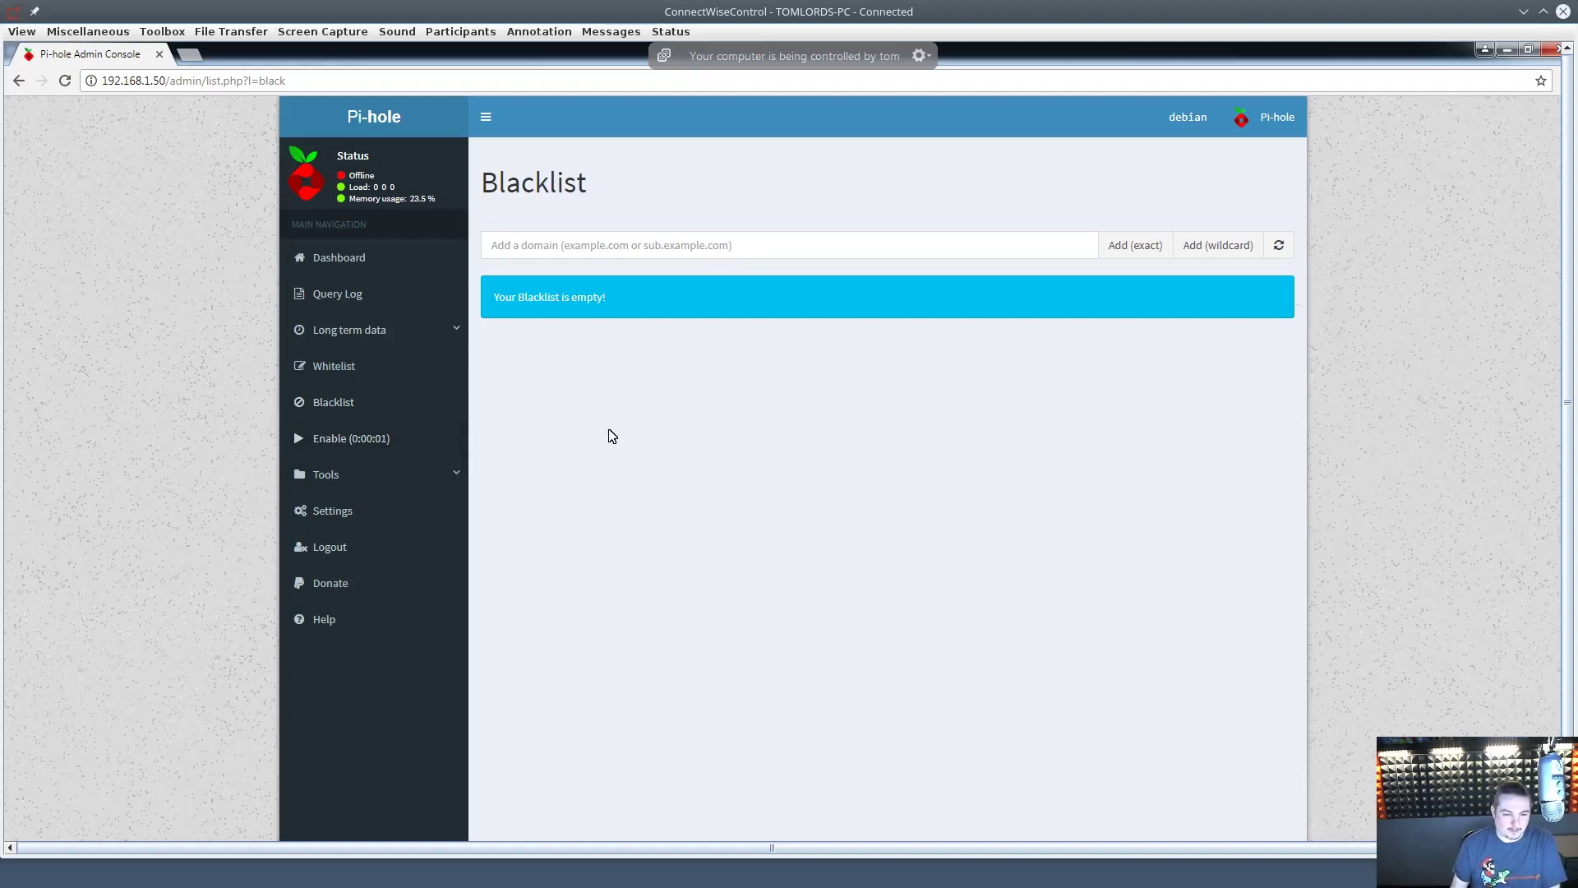
- Update the lists of ad-serving, blacklisted and whitelisted domains with the Update Lists tool
left_click(326, 599)
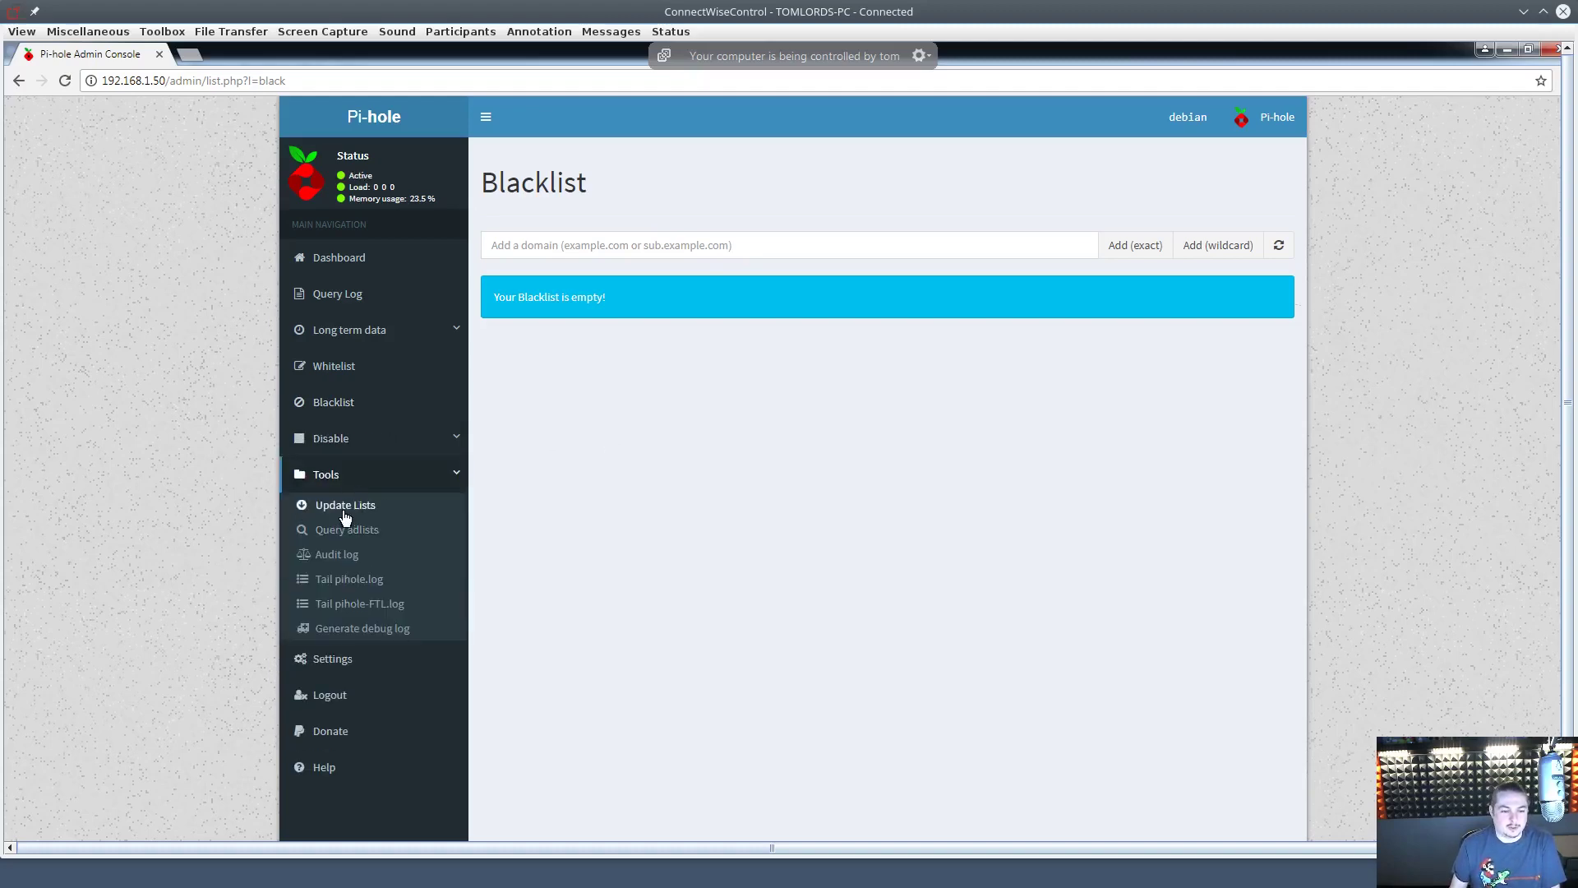
left_click(344, 506)
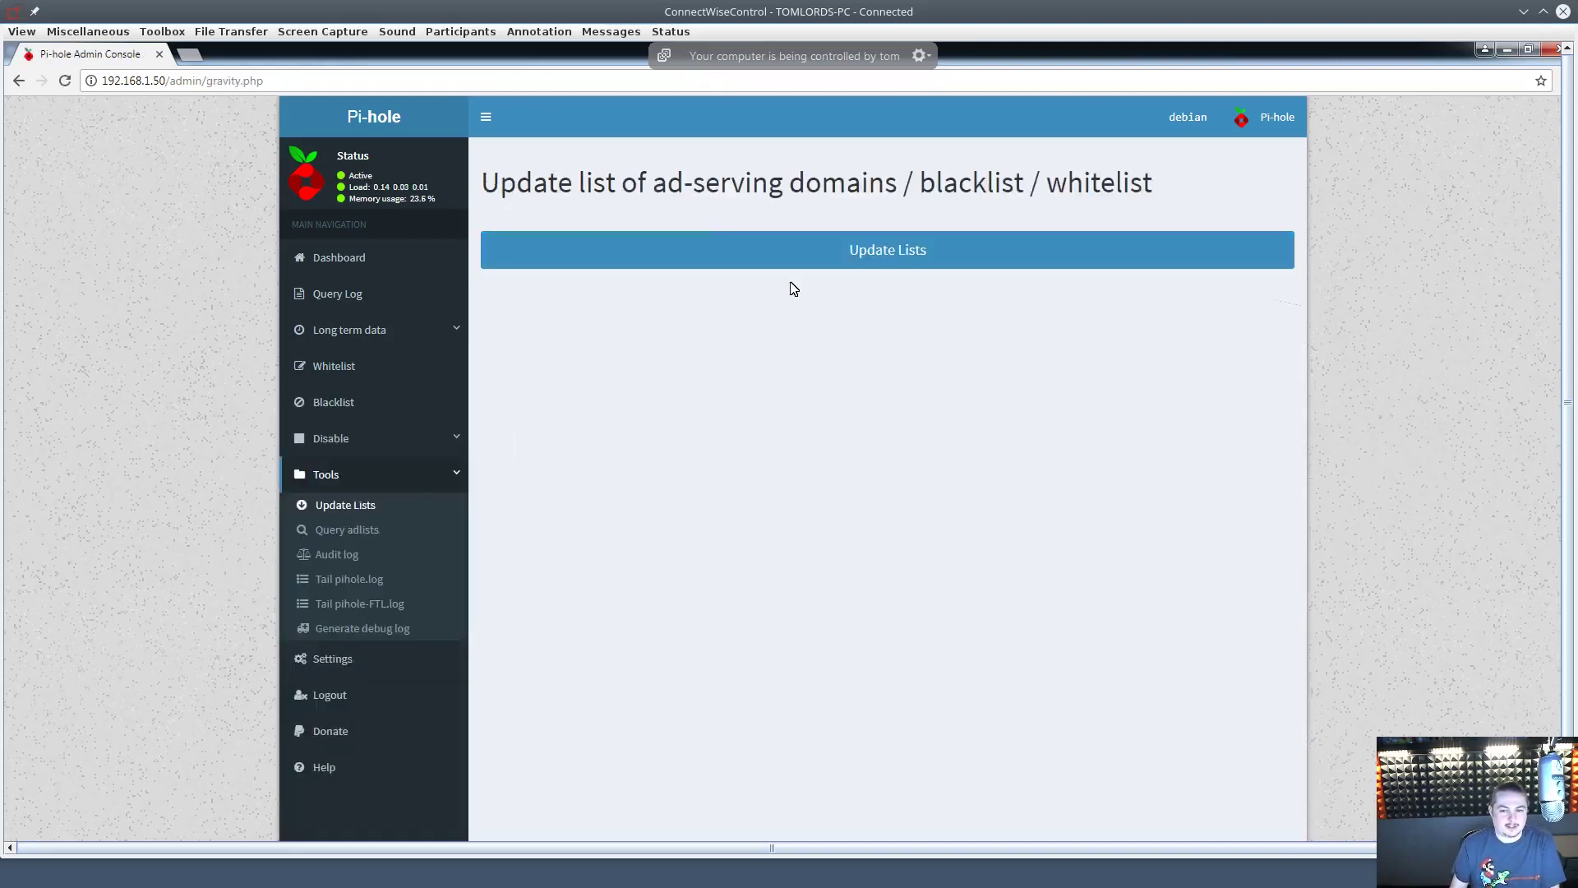
left_click(846, 248)
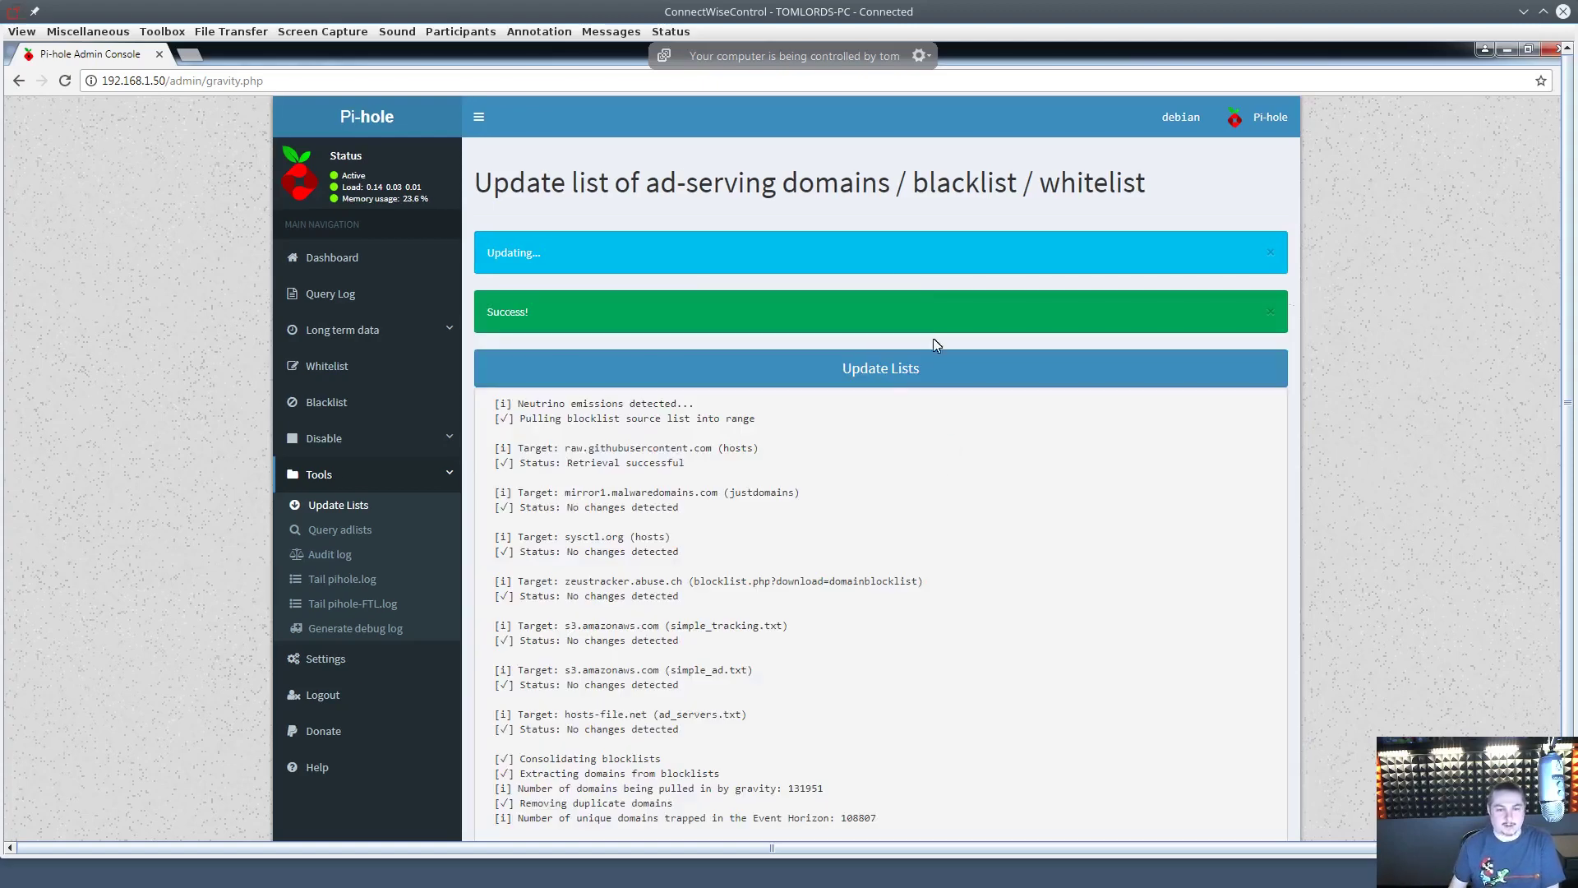
- Generate a Pi-hole debug log and review its diagnostic output from the log contents back to the version details
left_click(348, 634)
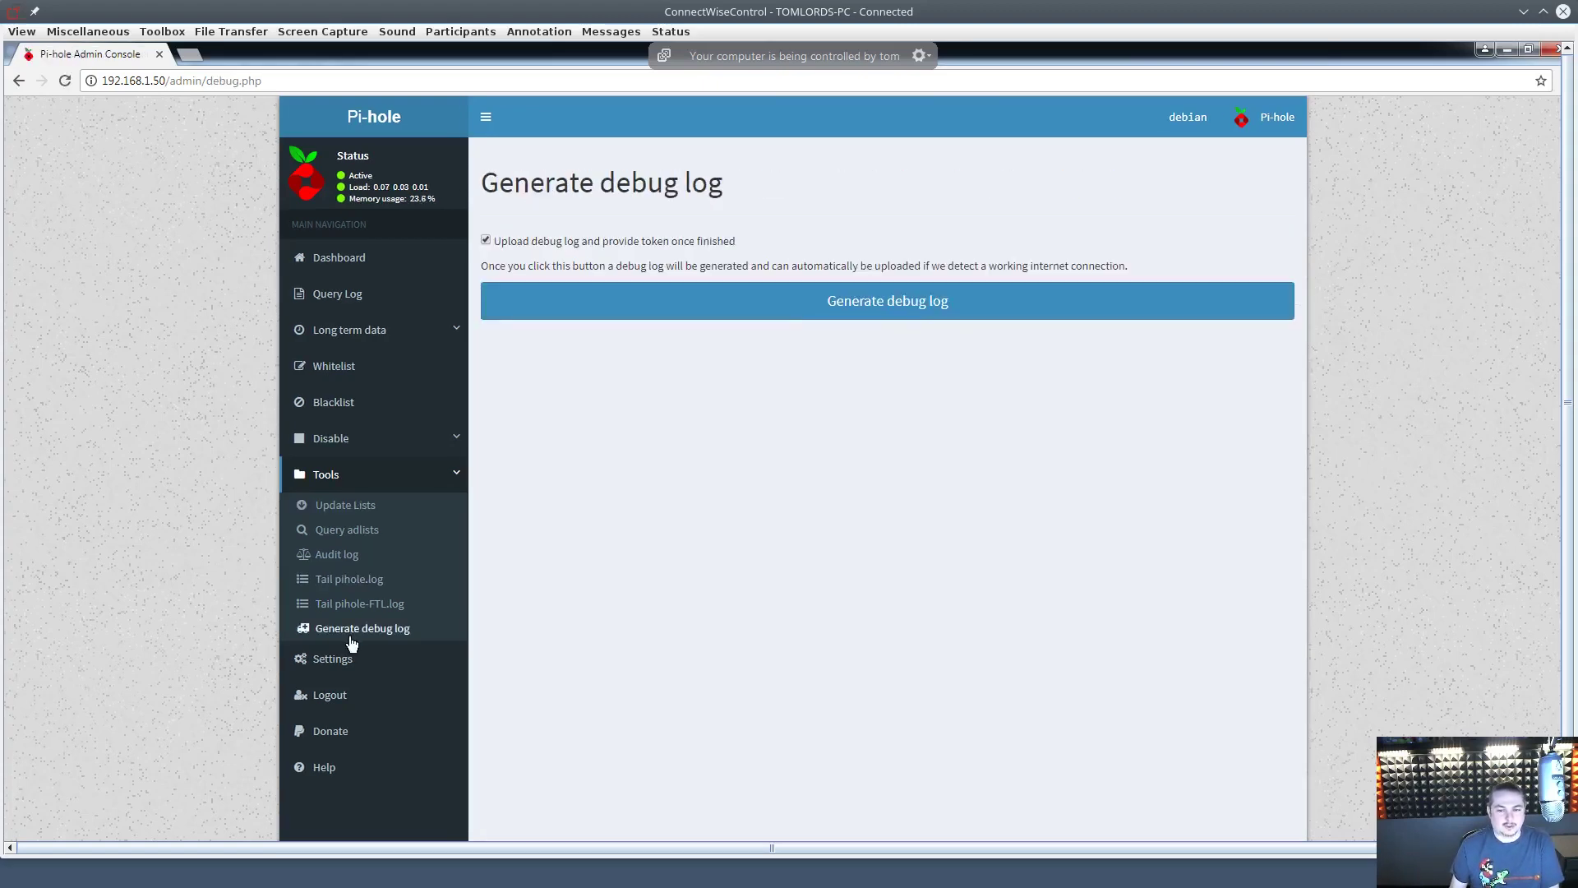
left_click(909, 315)
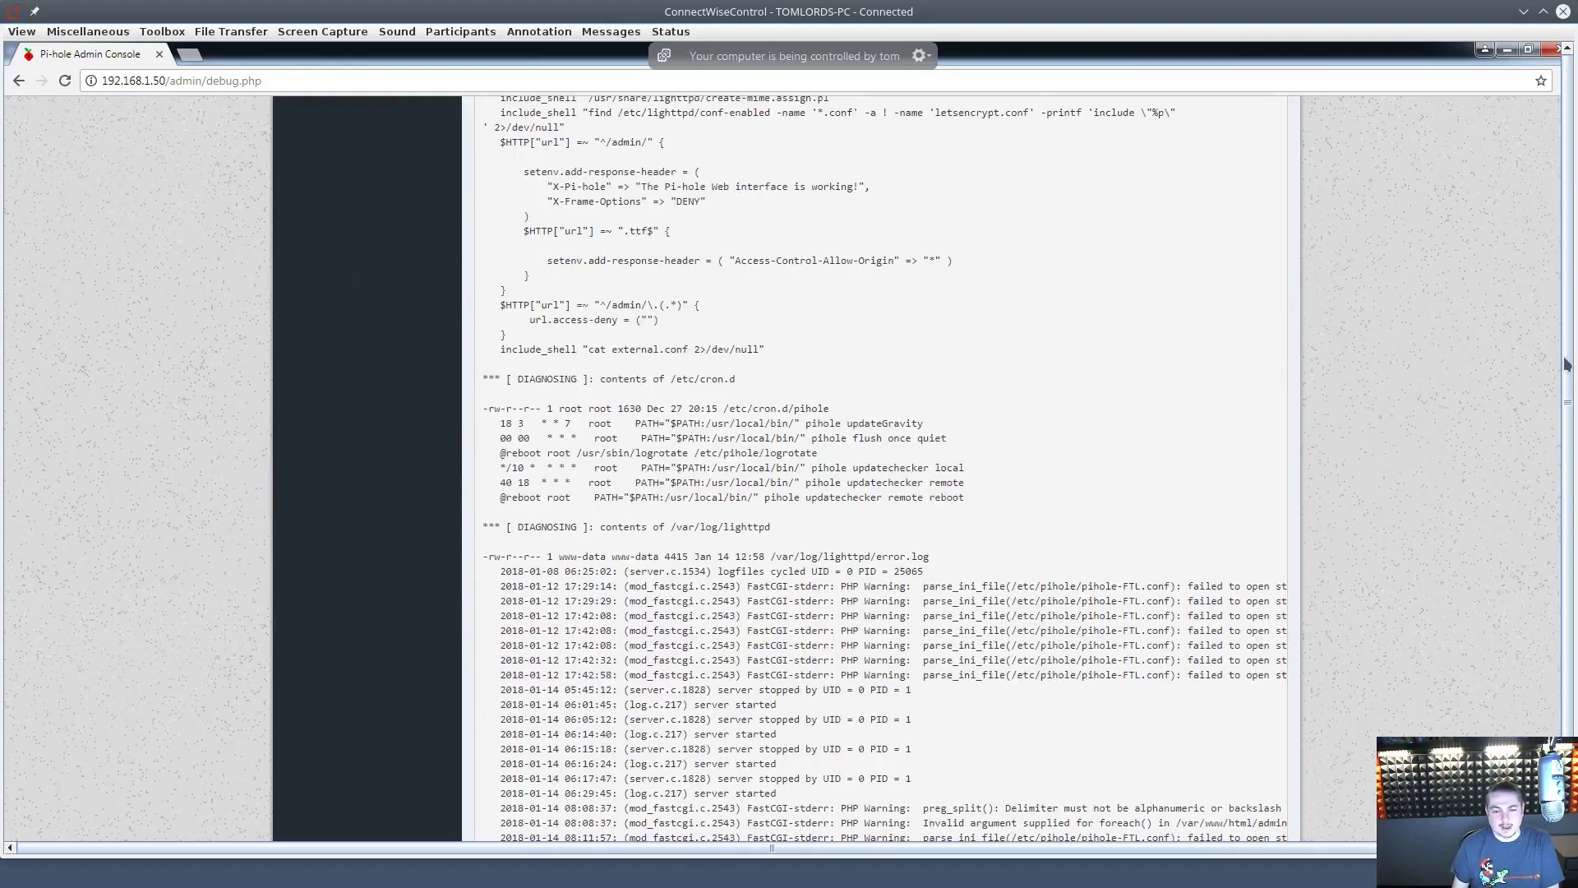
scroll(448, 258, "up", 7)
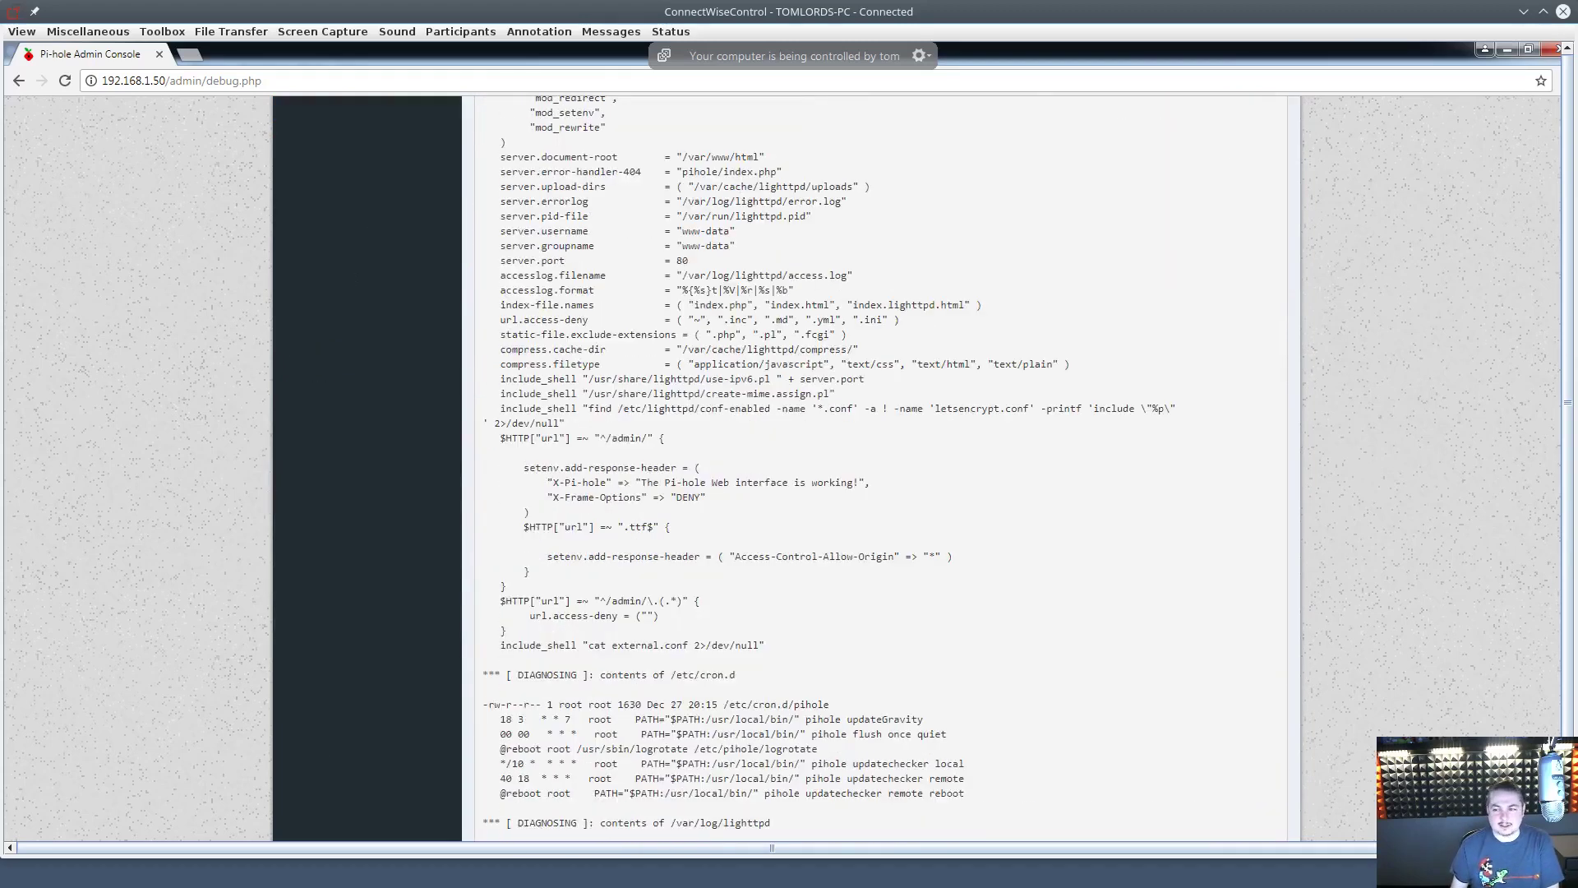
scroll(1435, 289, "up", 20)
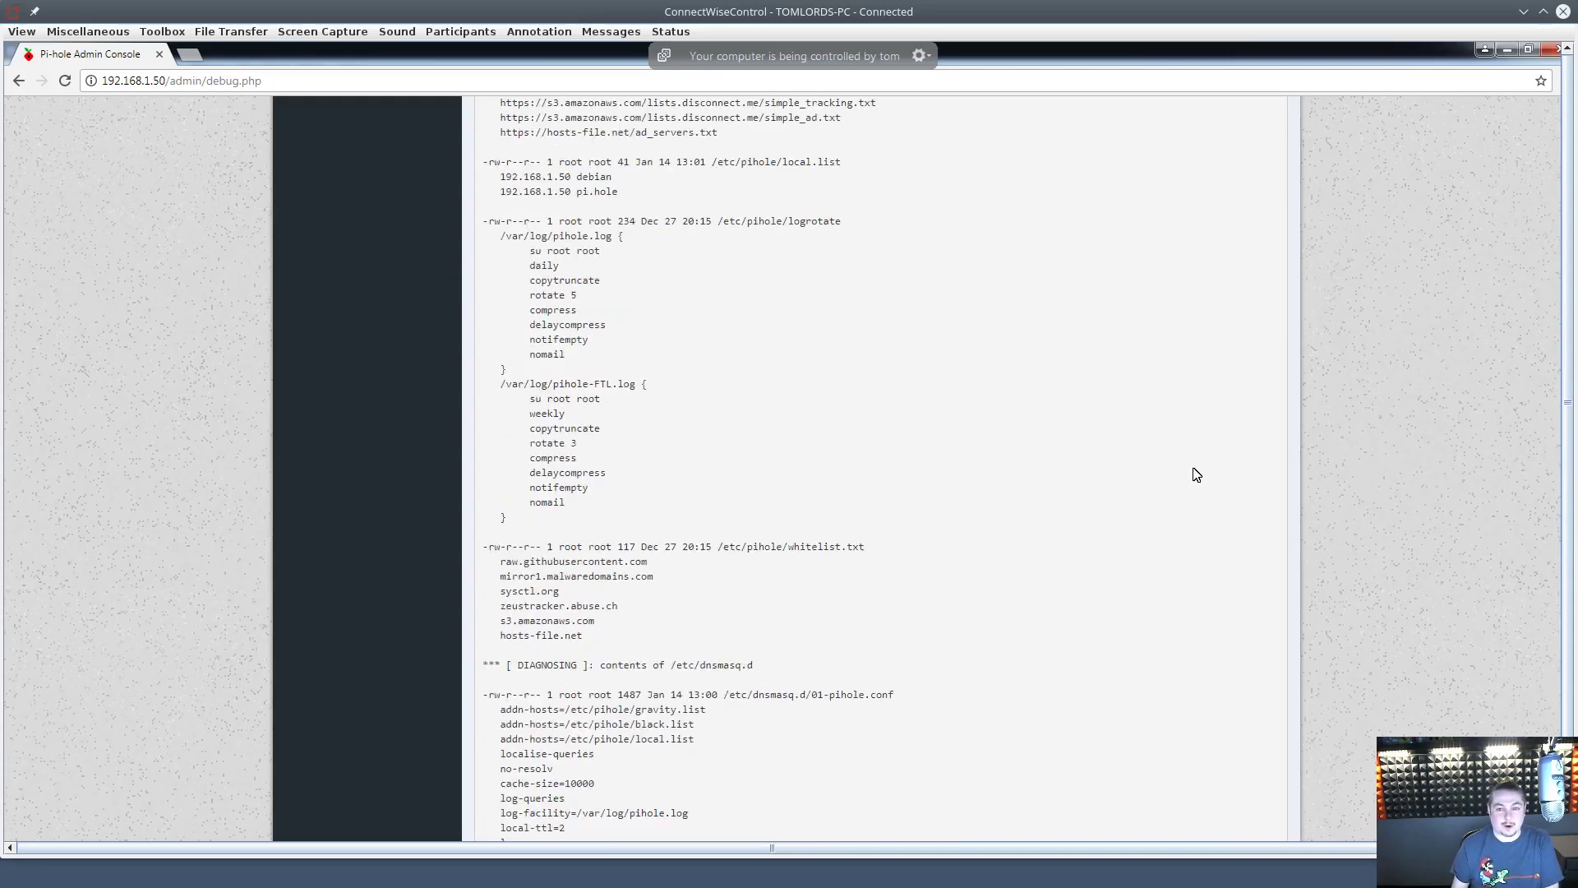
scroll(1370, 412, "up", 1)
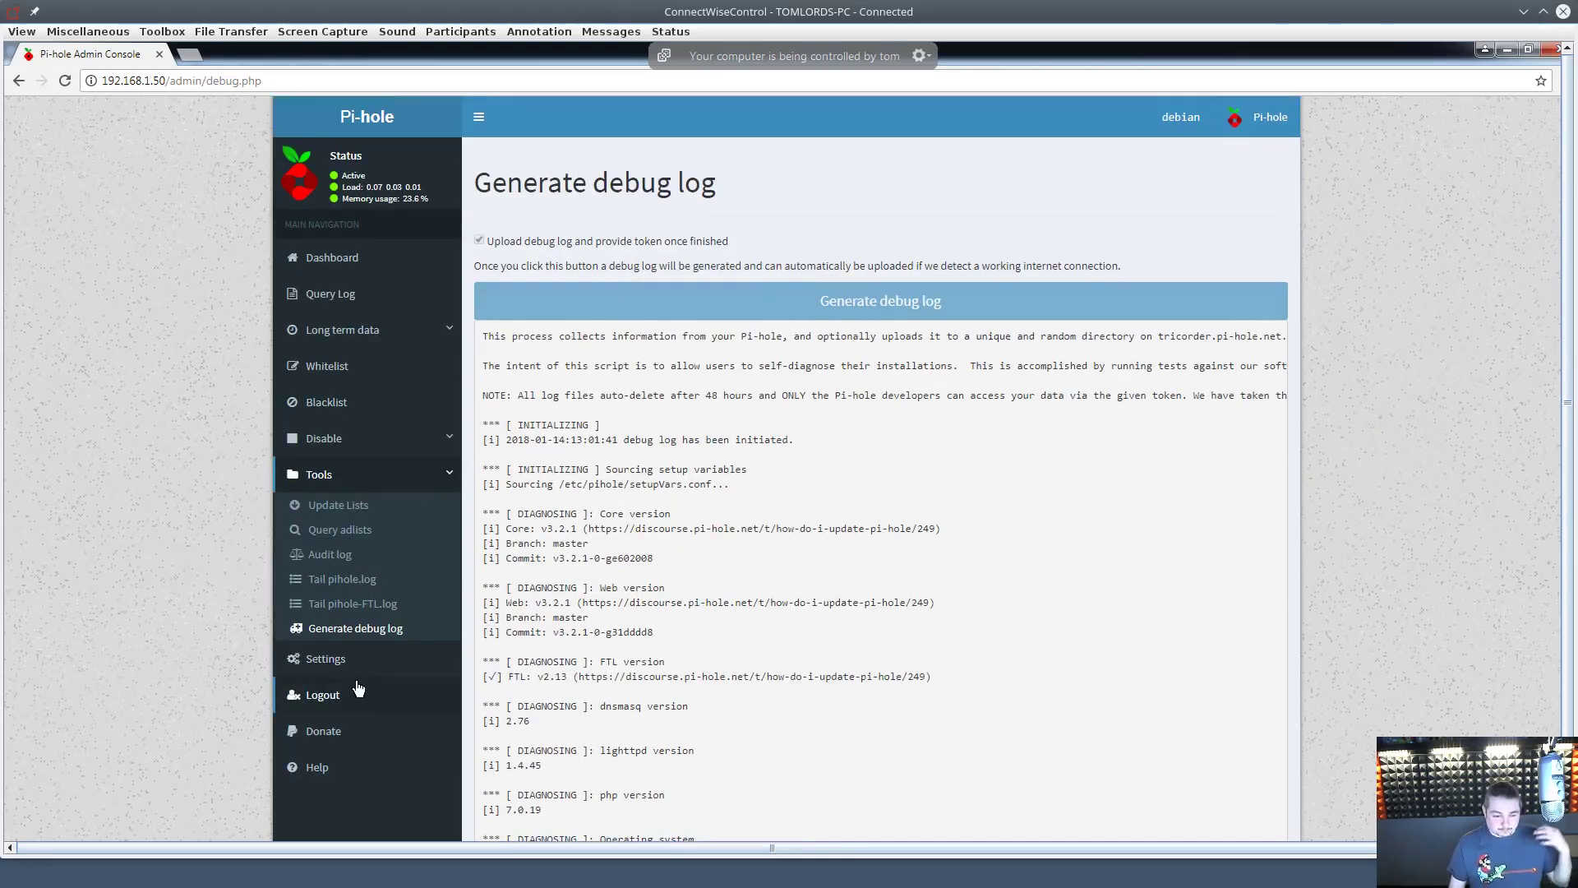
- Return to the dashboard, and collapse and re-expand its navigation sidebar
left_click(355, 258)
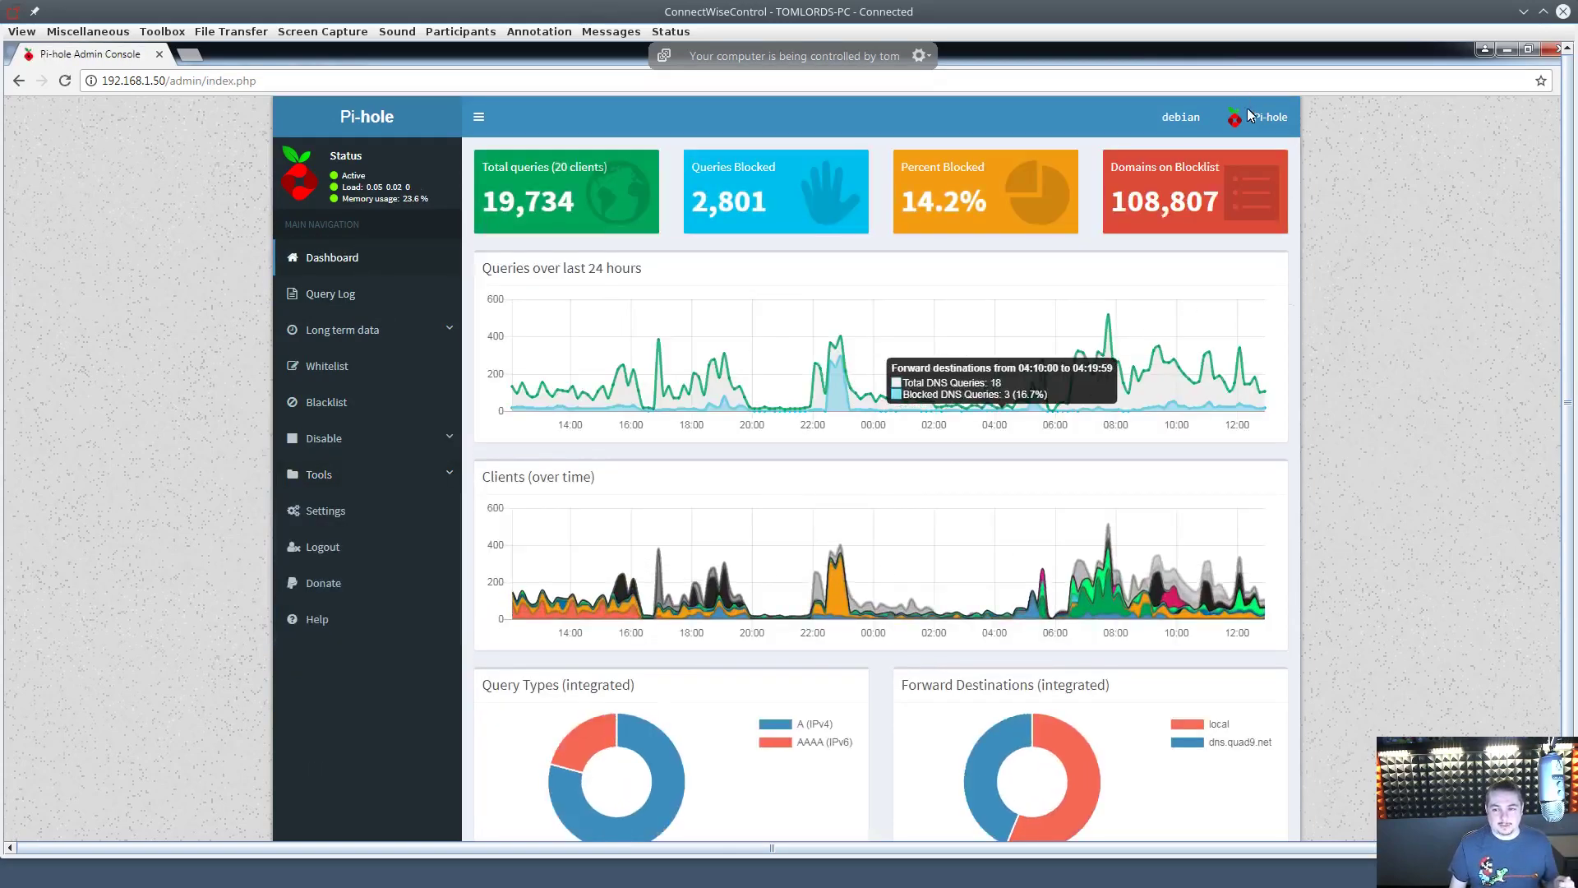
left_click(474, 117)
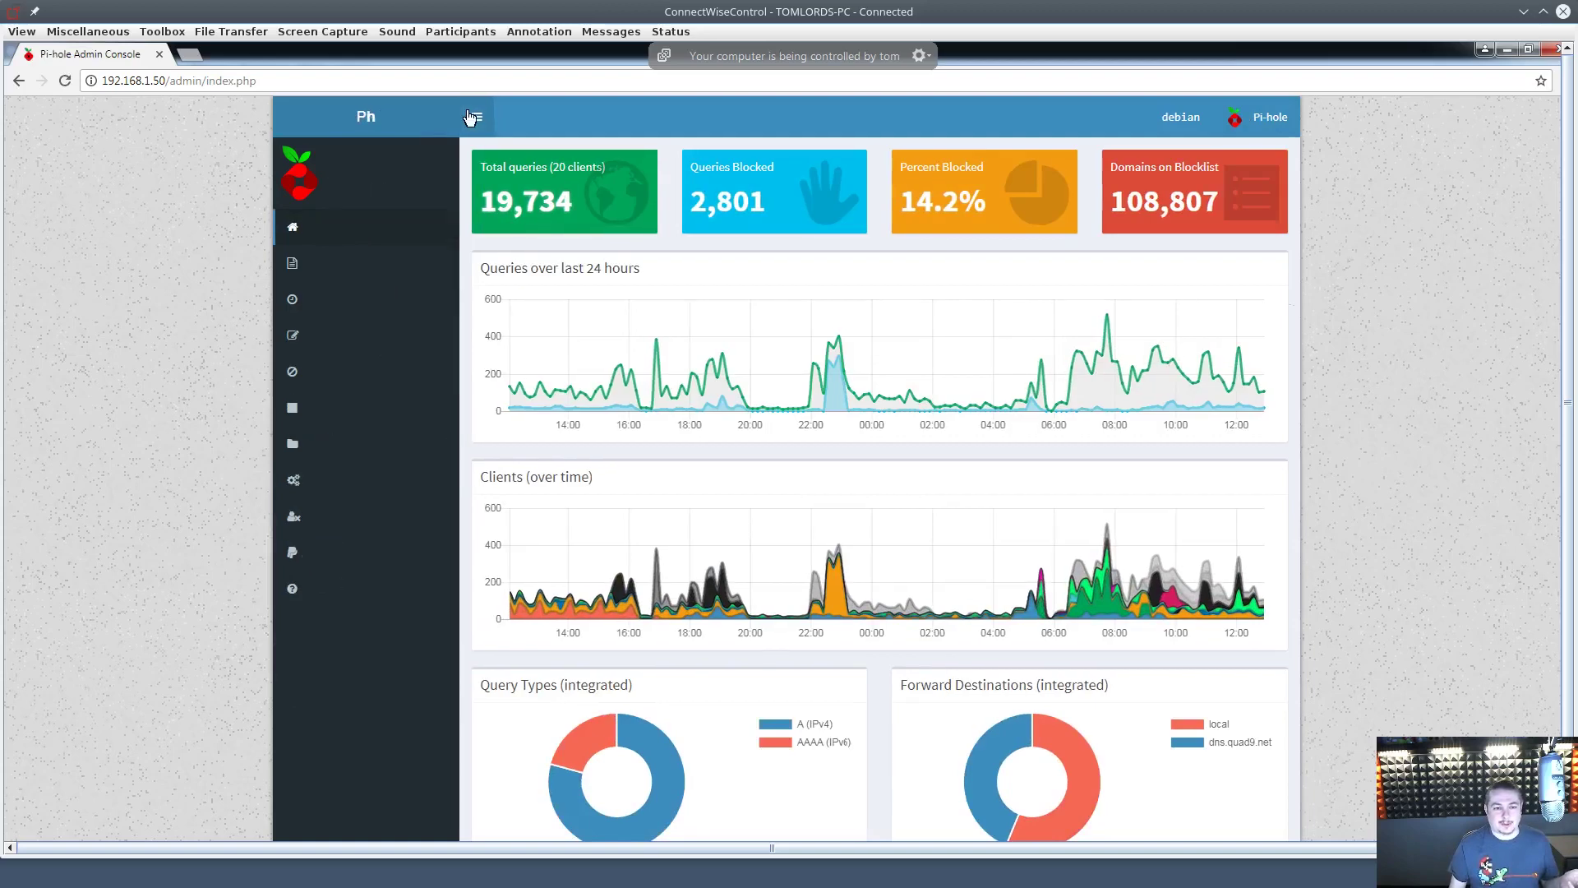
left_click(333, 121)
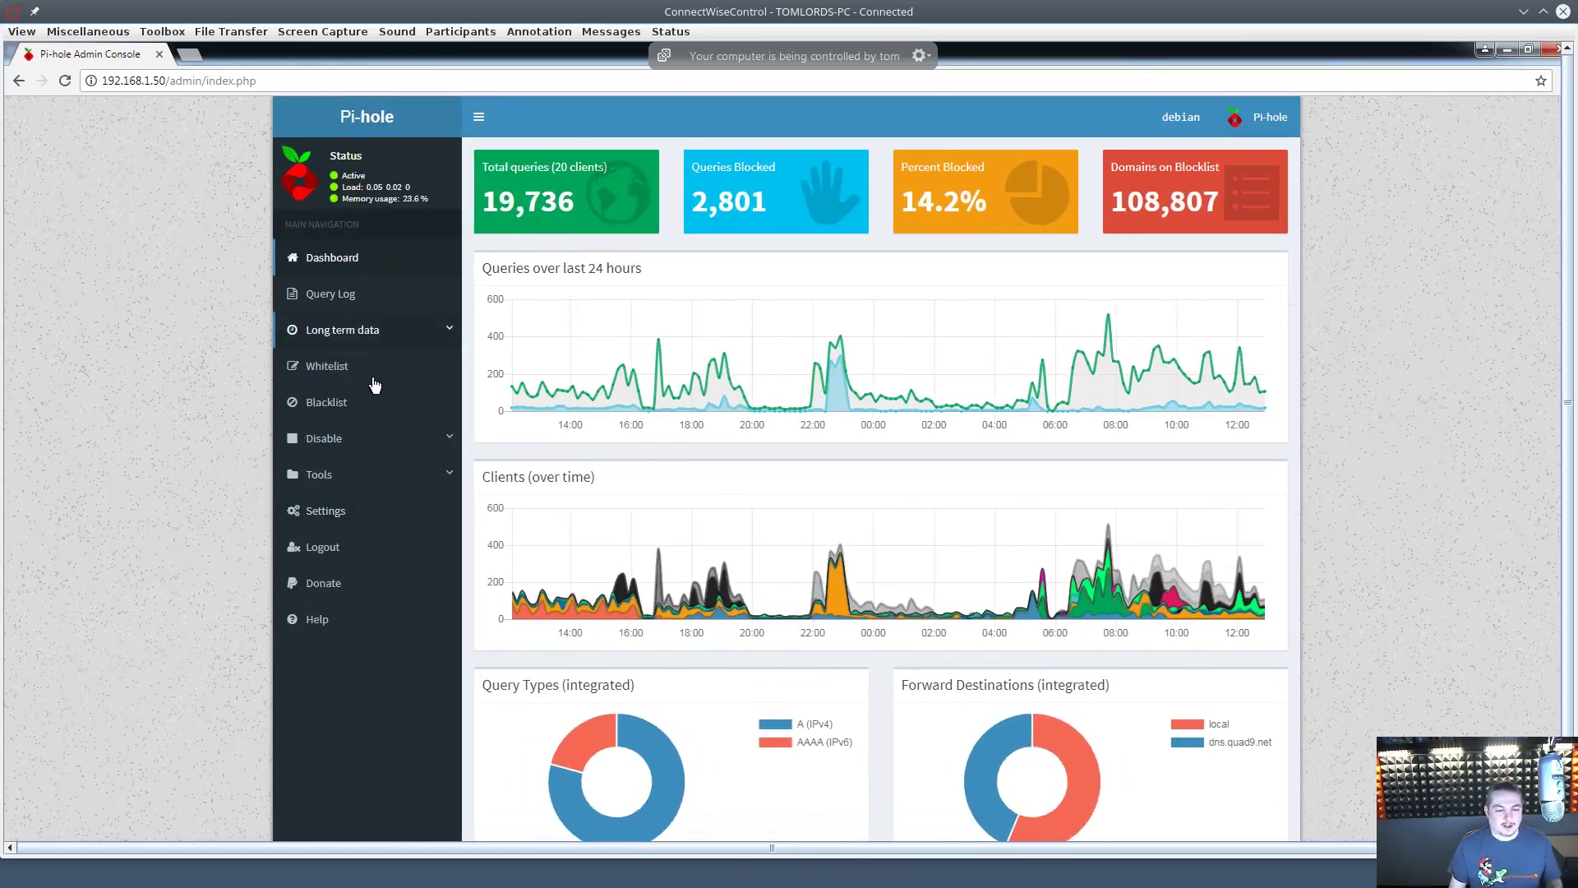
- Log out of the admin console and look up the password reset command in the login page's forgotten-password help
left_click(363, 547)
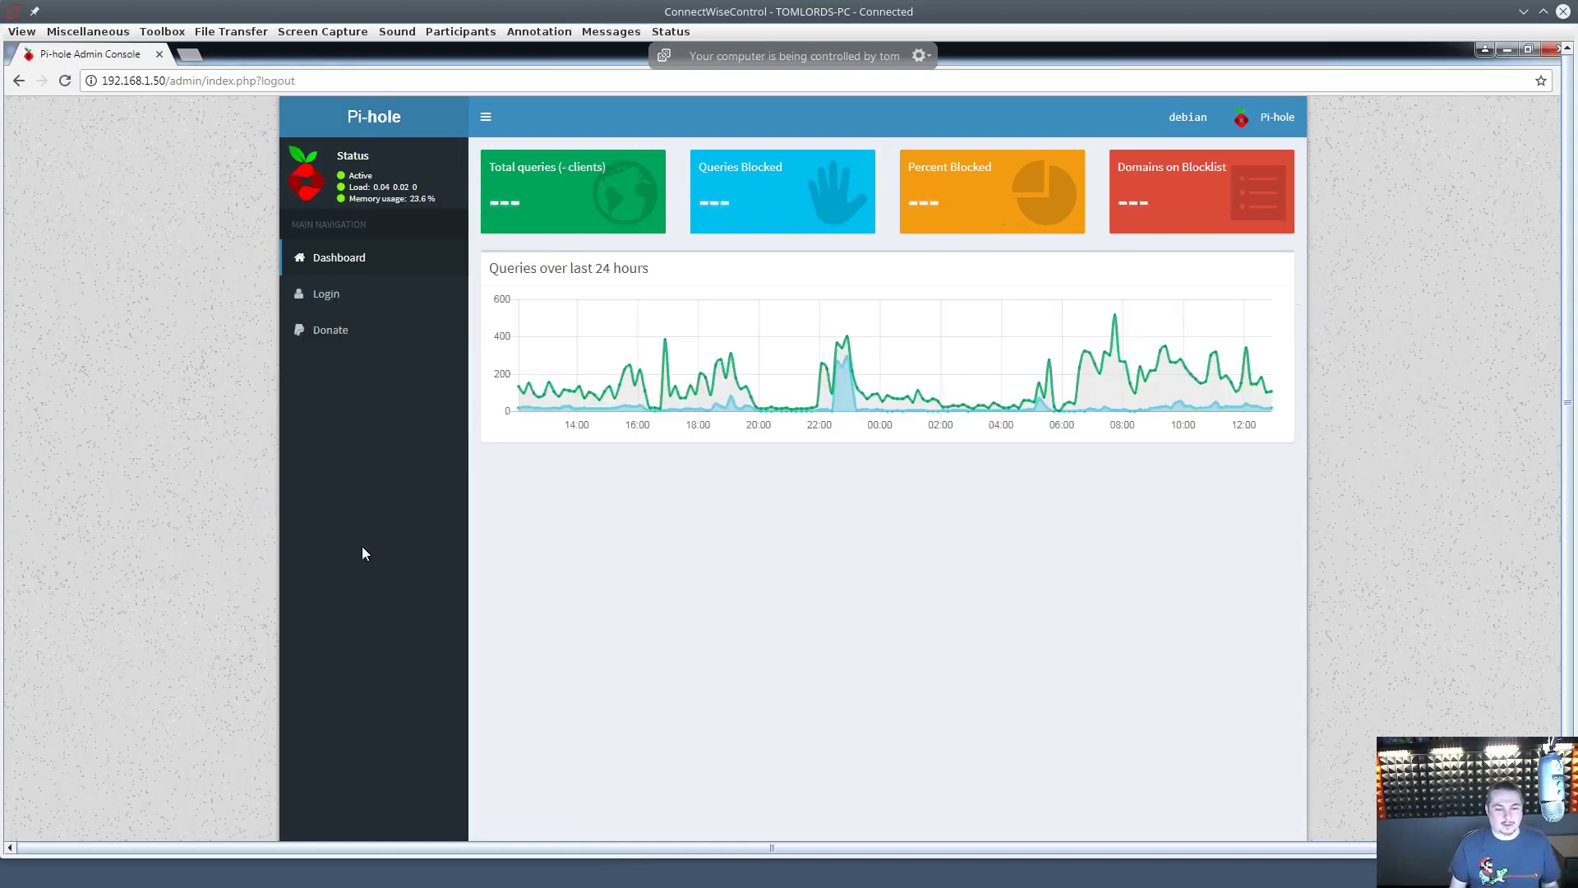
left_click(326, 294)
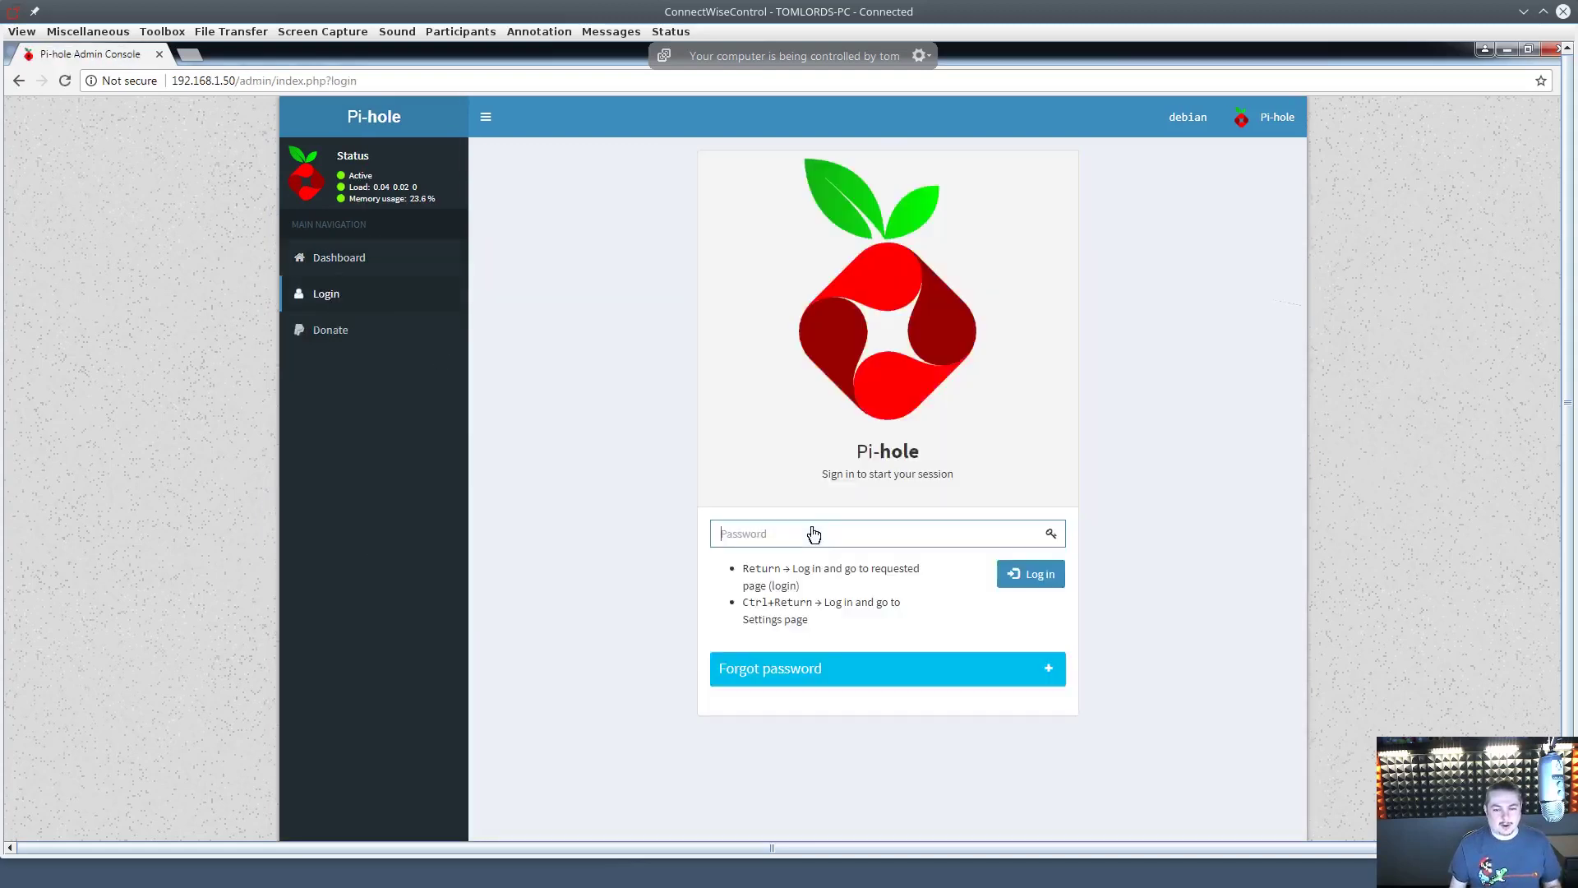
left_click(1046, 668)
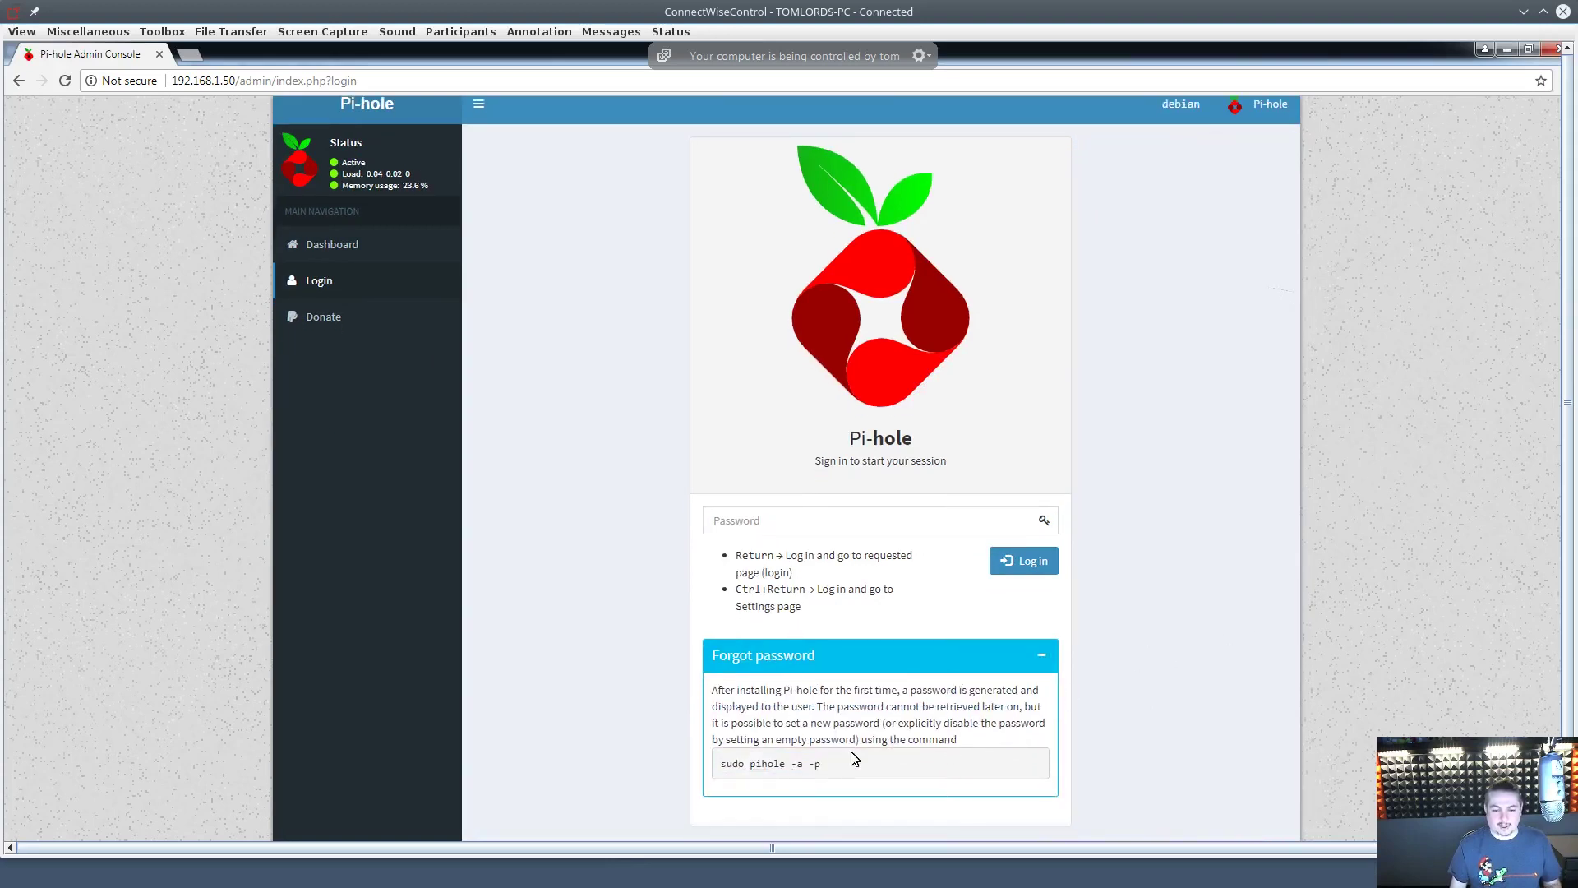
left_click_drag(719, 771, 868, 764)
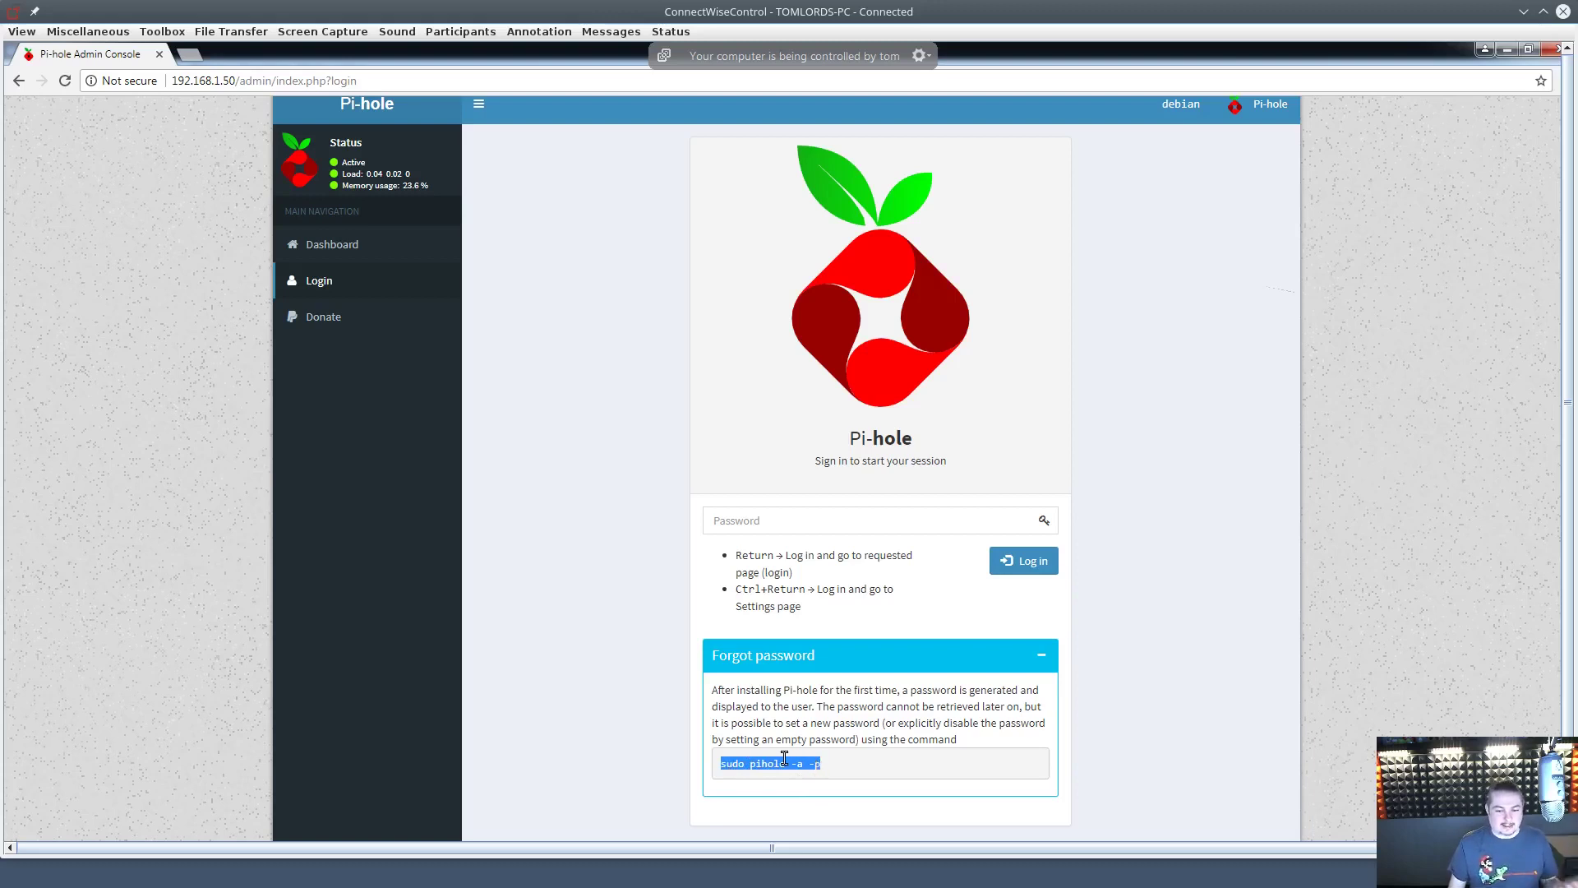
- Log back in to the admin console with the account password
left_click(851, 524)
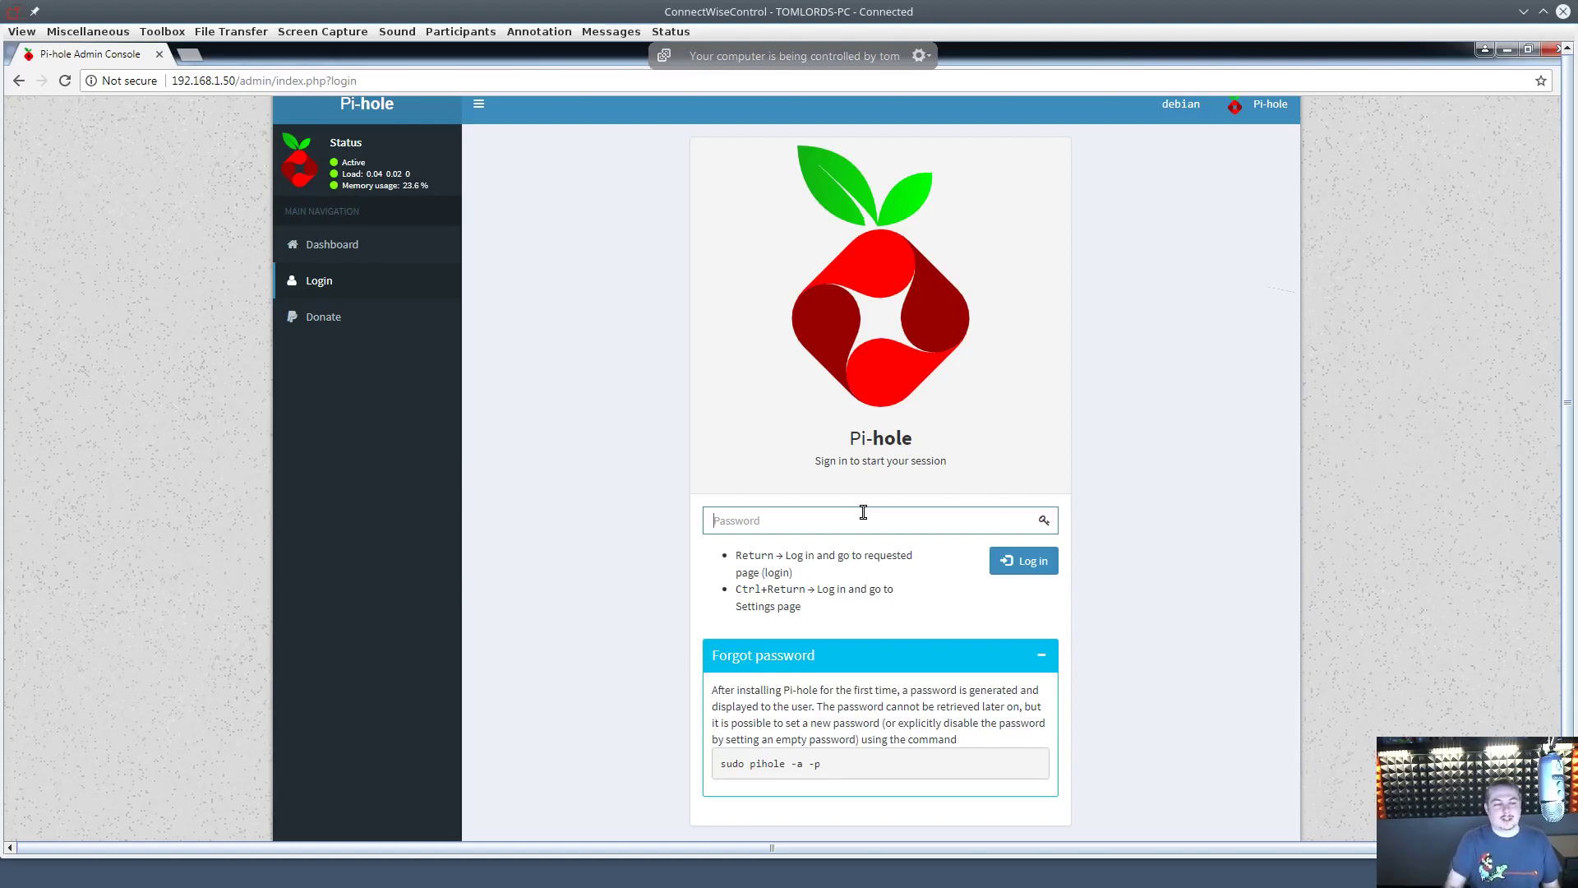
type("••••••")
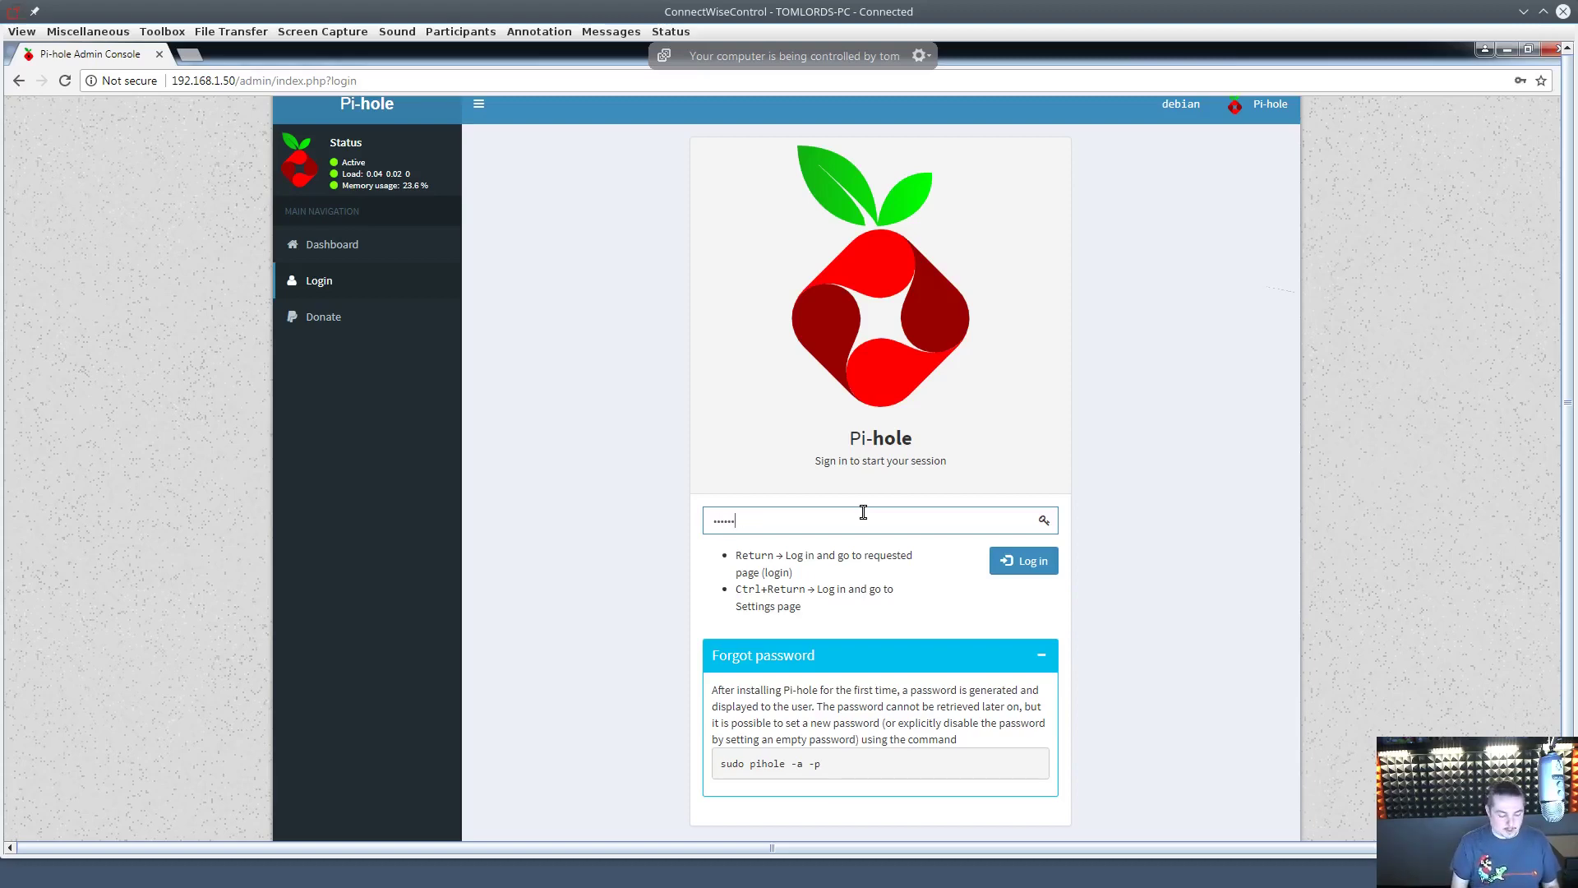
key("Return")
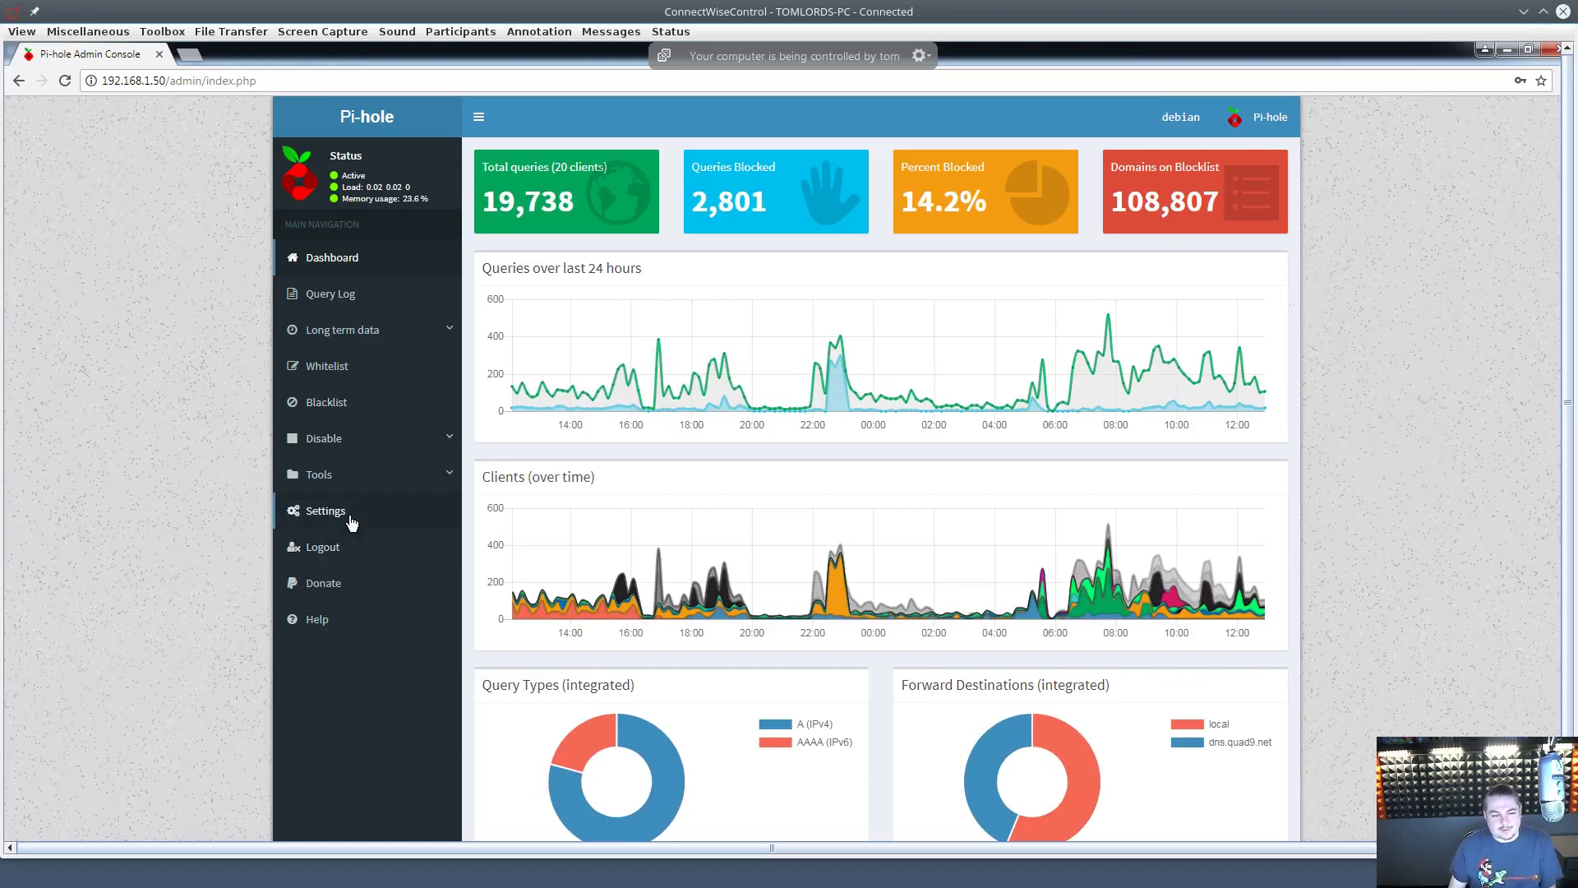
- Check the long-term data options and inspect the dashboard's chart of queries over the last 24 hours
left_click(354, 332)
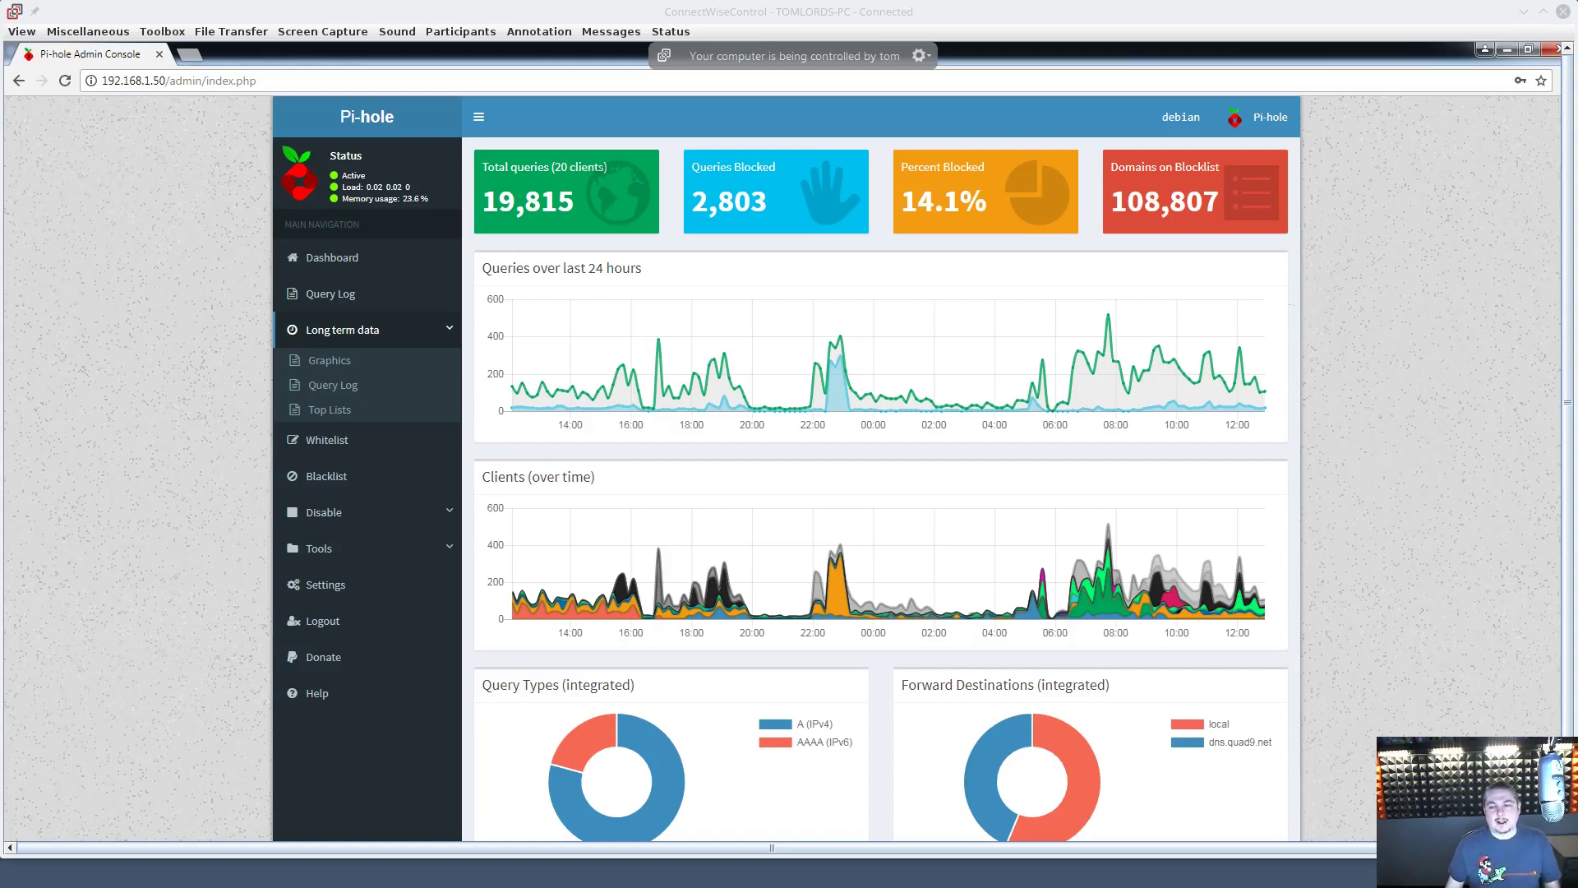
left_click(352, 259)
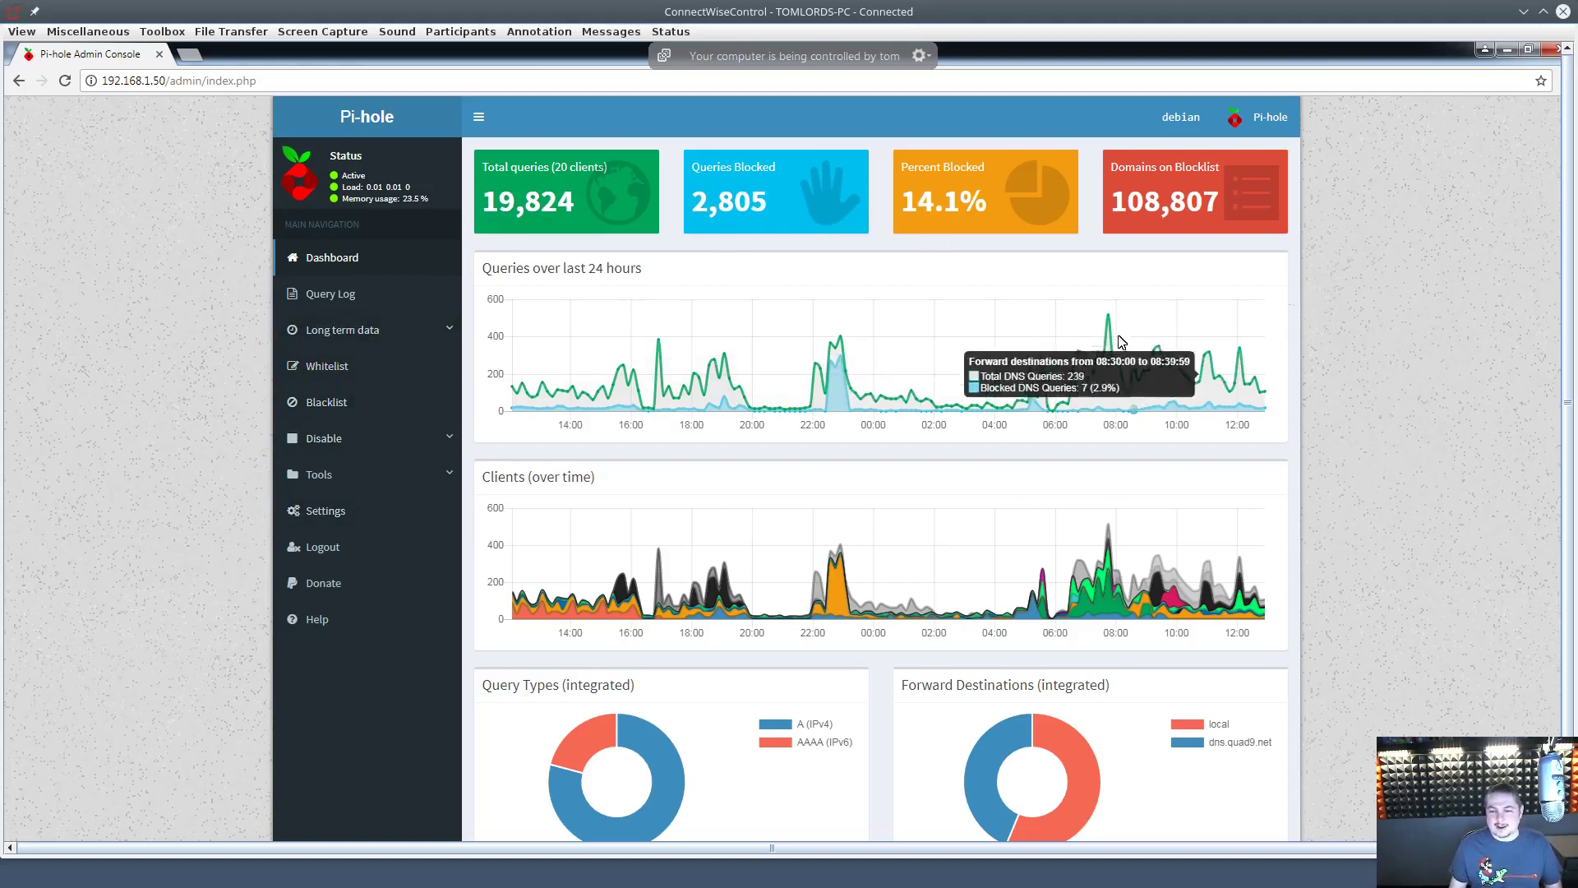
mouse_move(1110, 329)
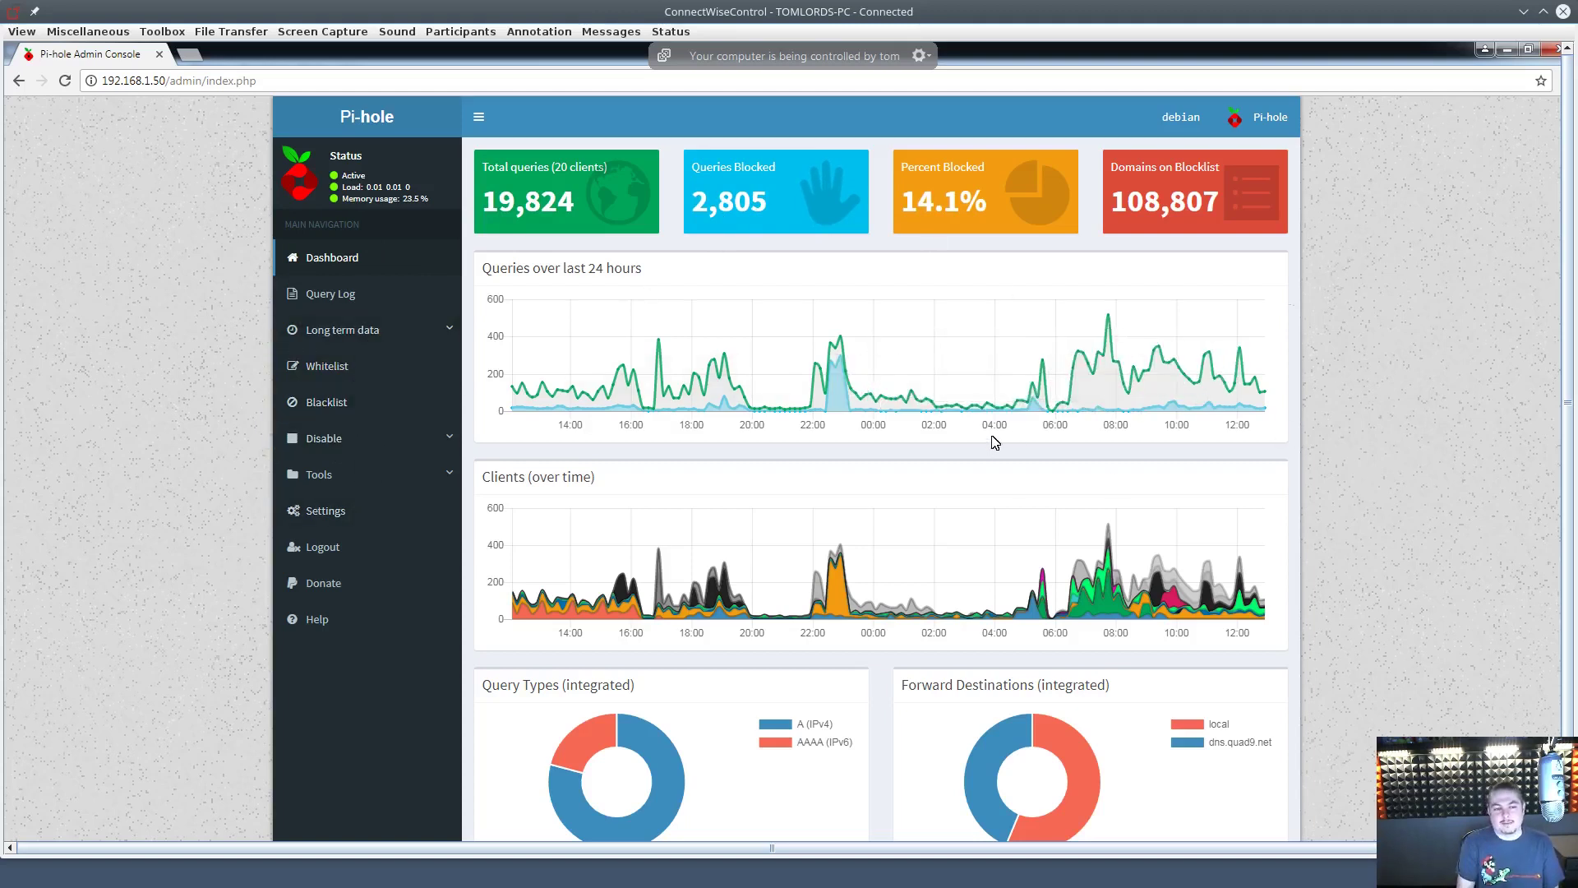